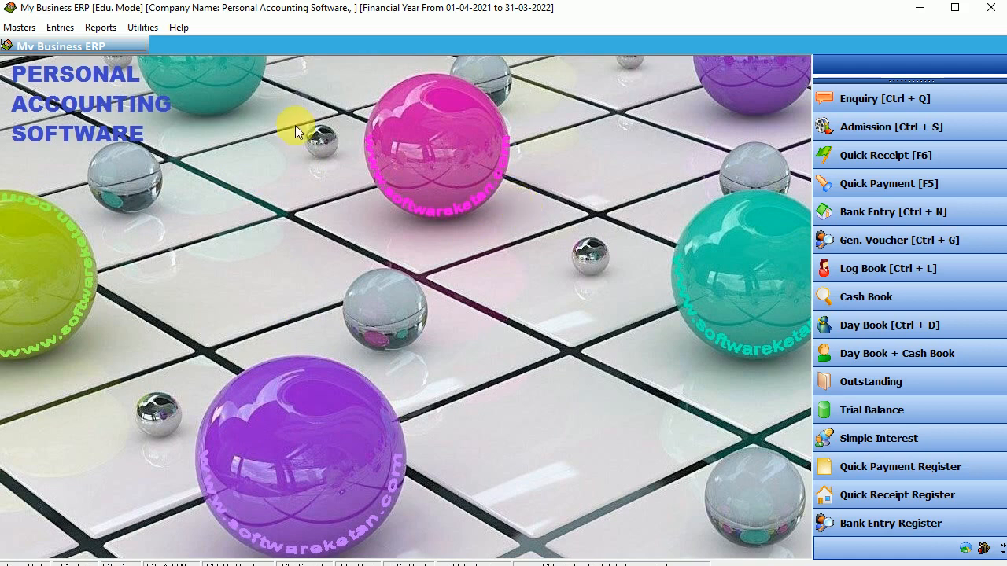
Begin a quick payment with State Bank Of India as payment mode, then abandon it.
left_click(60, 26)
left_click(122, 79)
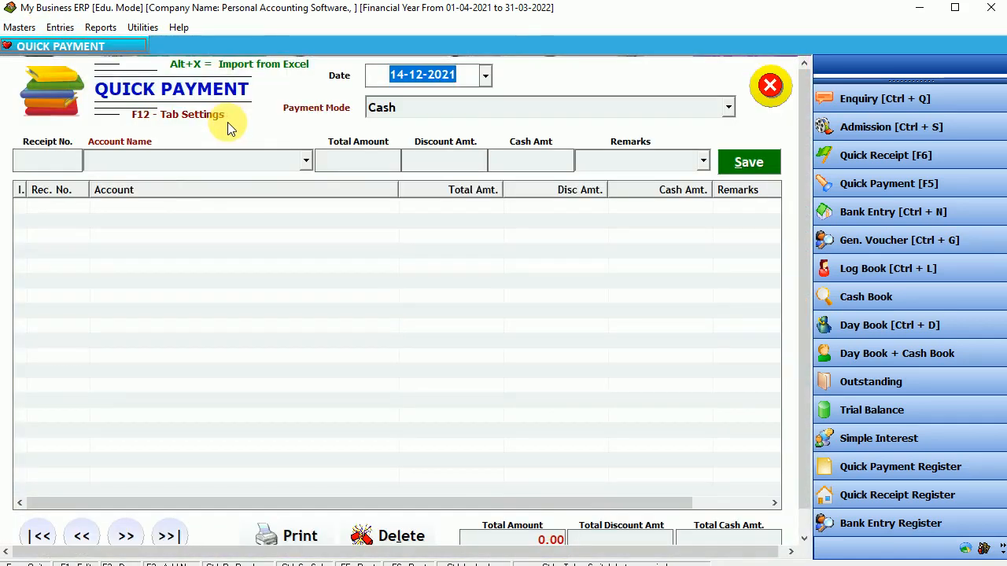
key("Return")
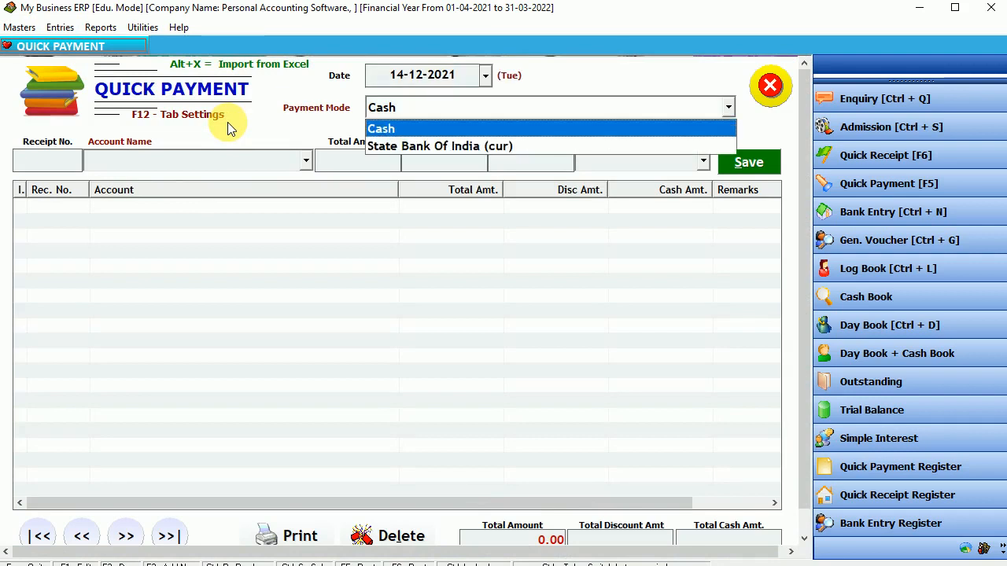
key("Down")
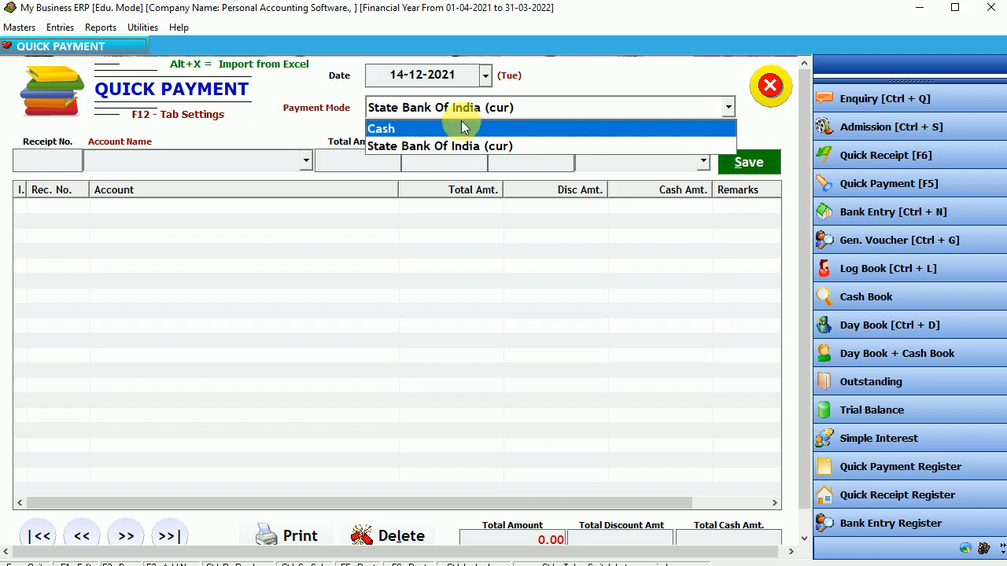
key("Escape")
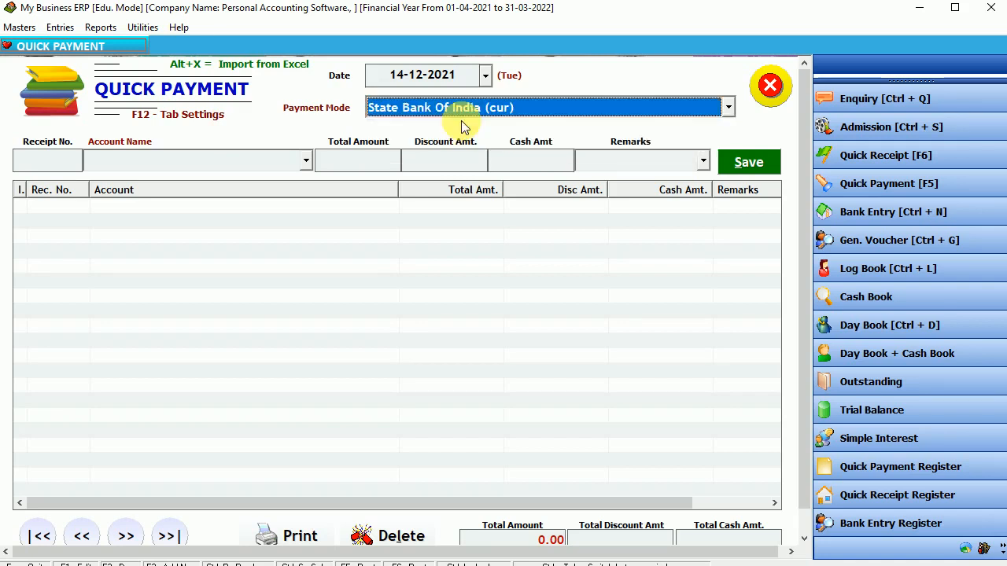
key("Escape")
Create the account 'ICICI Bank Credit Card' in the Bank Accounts group, save it and close the form.
left_click(19, 26)
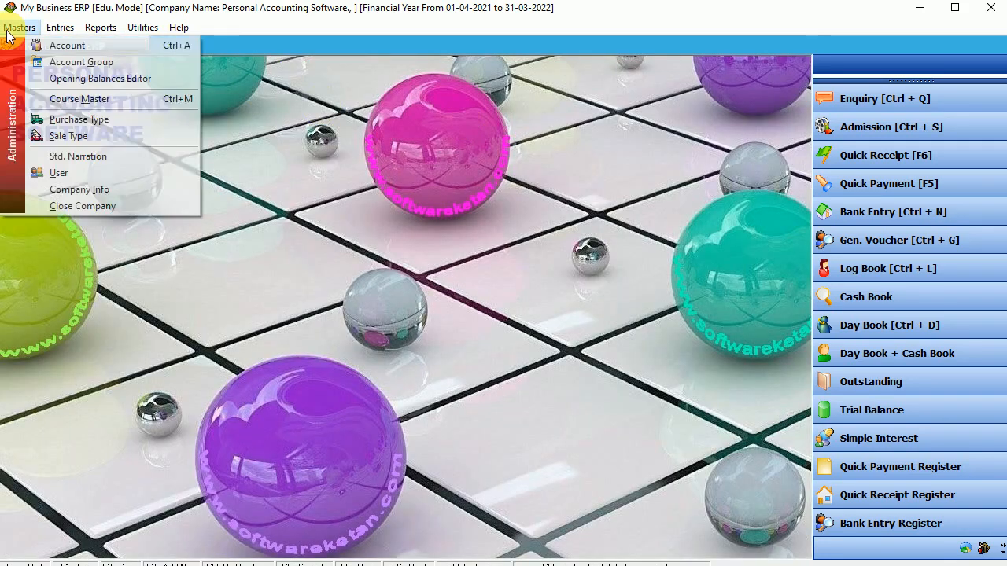
left_click(65, 46)
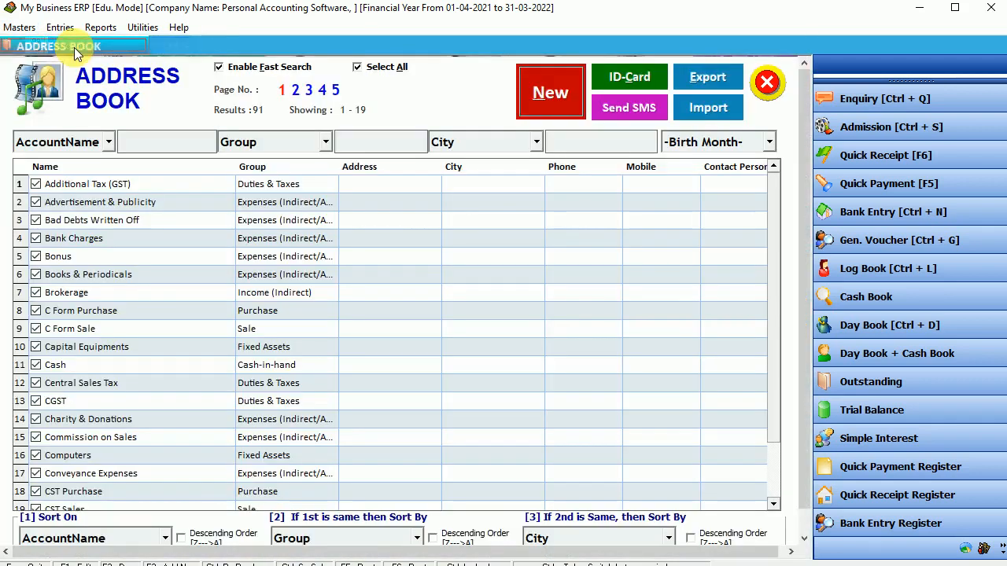
left_click(537, 100)
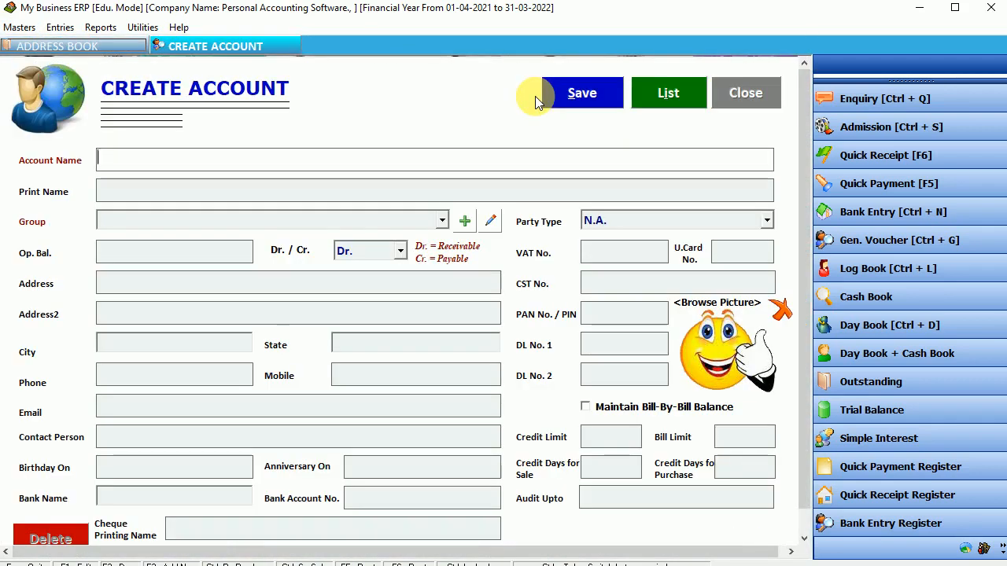
type("I")
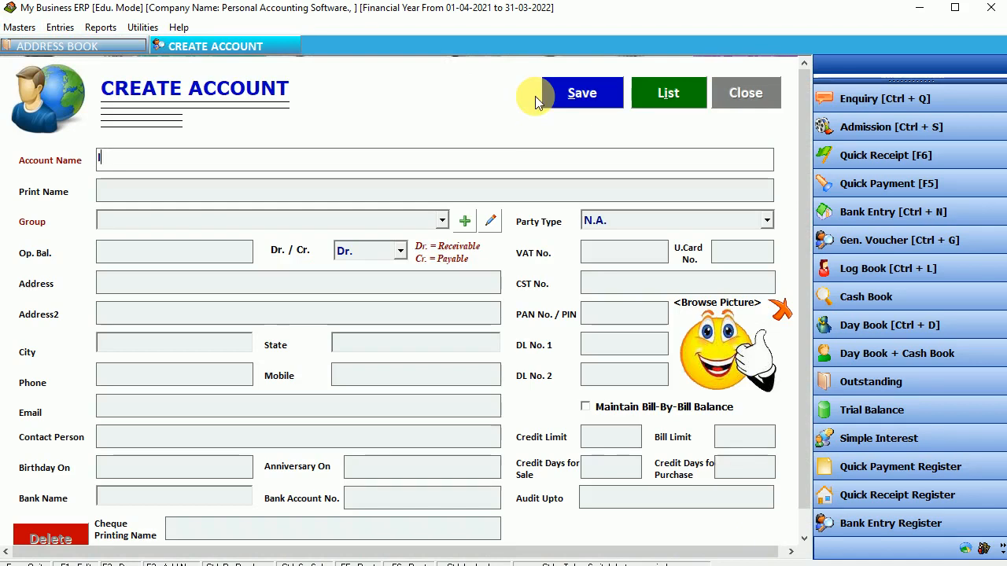
type("CICI Bank Cred")
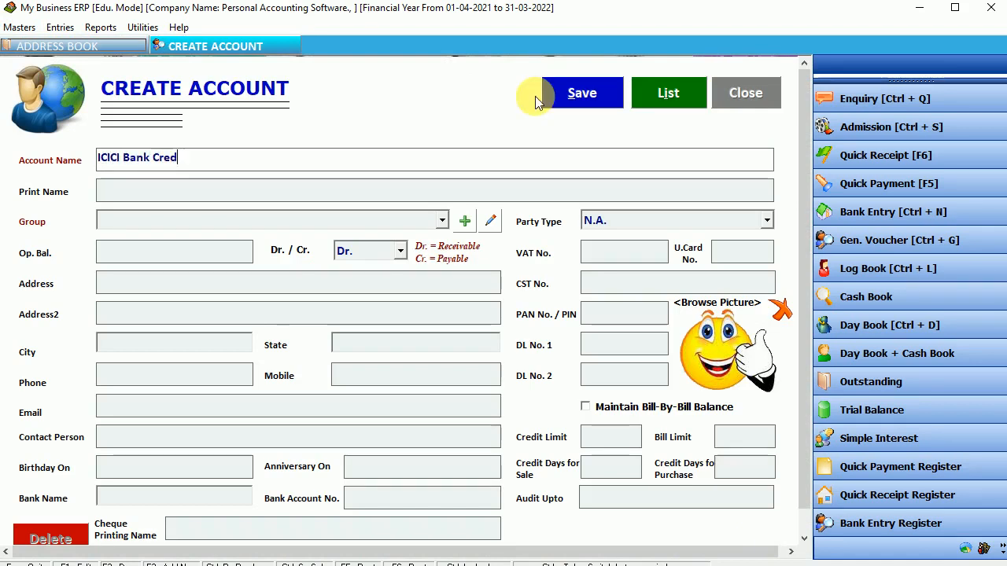
type("it Card")
key("Return")
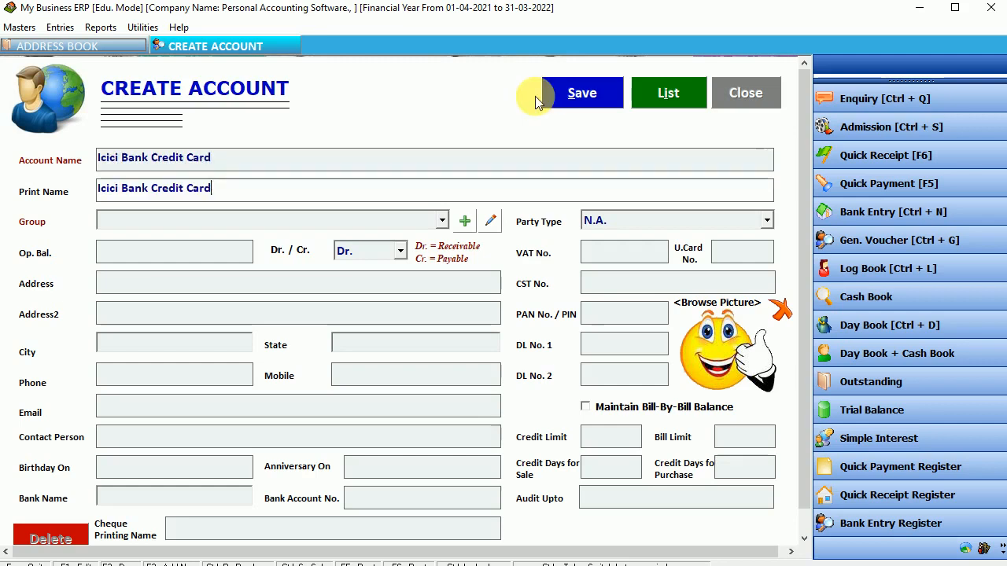
key("Return")
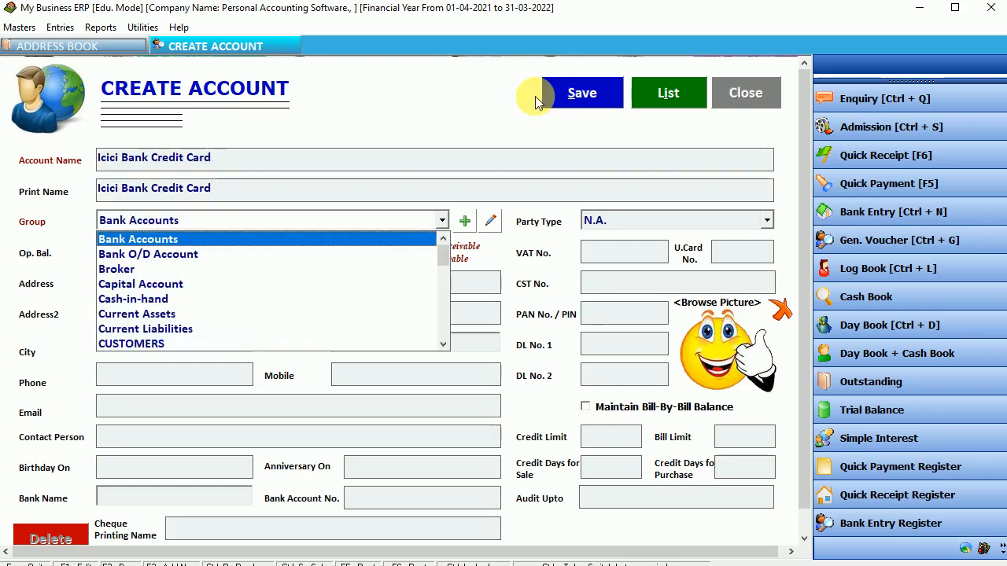
key("Return")
left_click(576, 98)
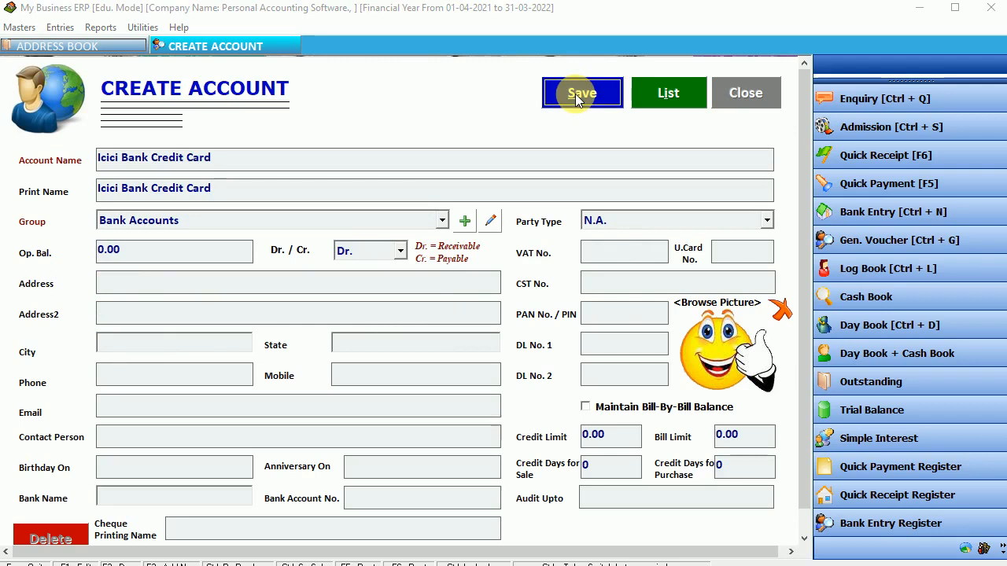
left_click(590, 335)
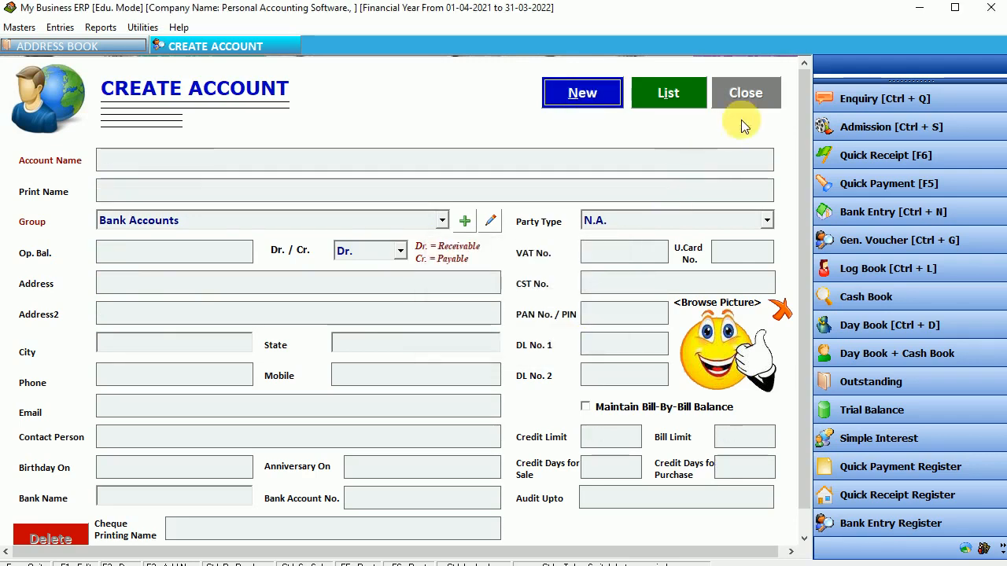
left_click(743, 97)
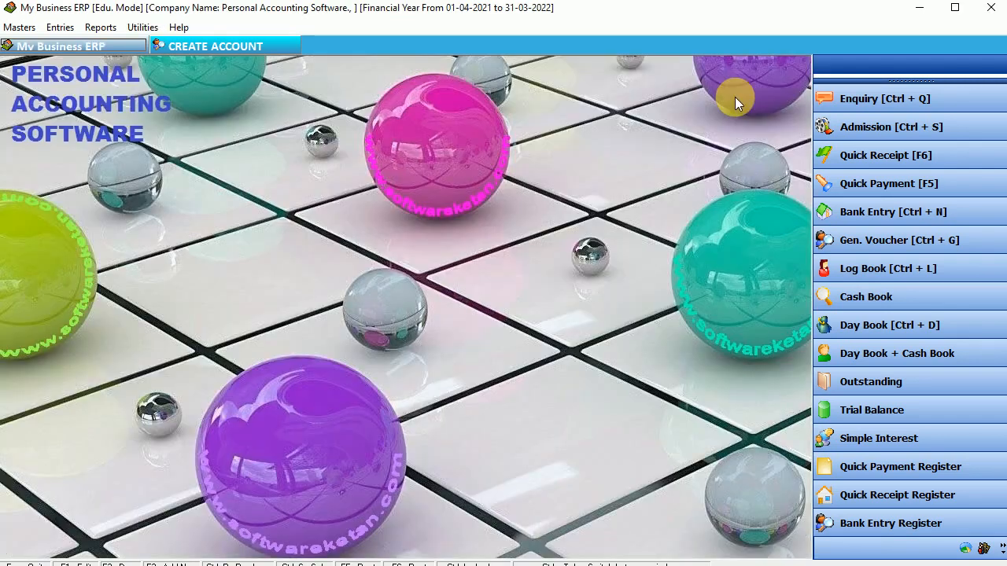
left_click(63, 28)
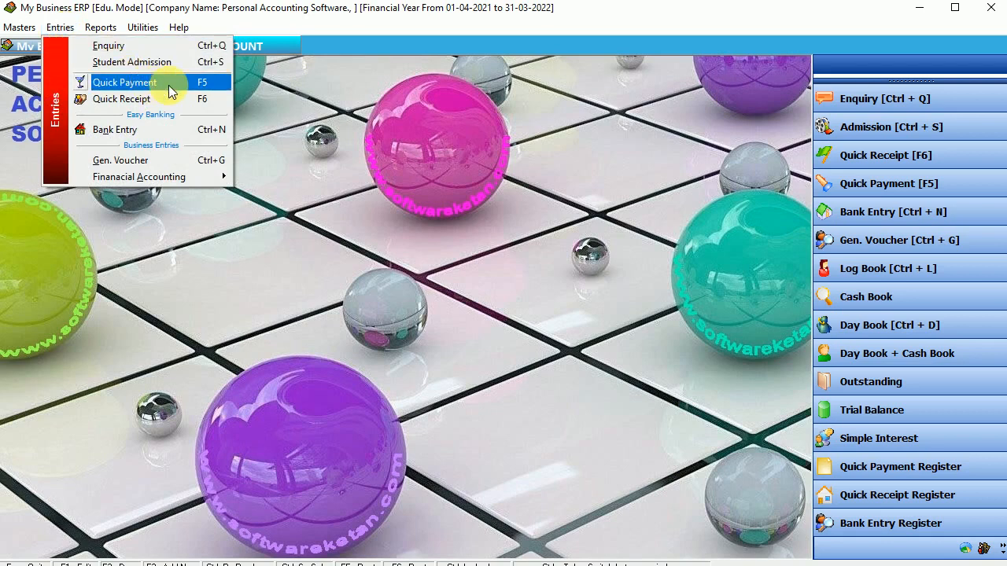
left_click(125, 82)
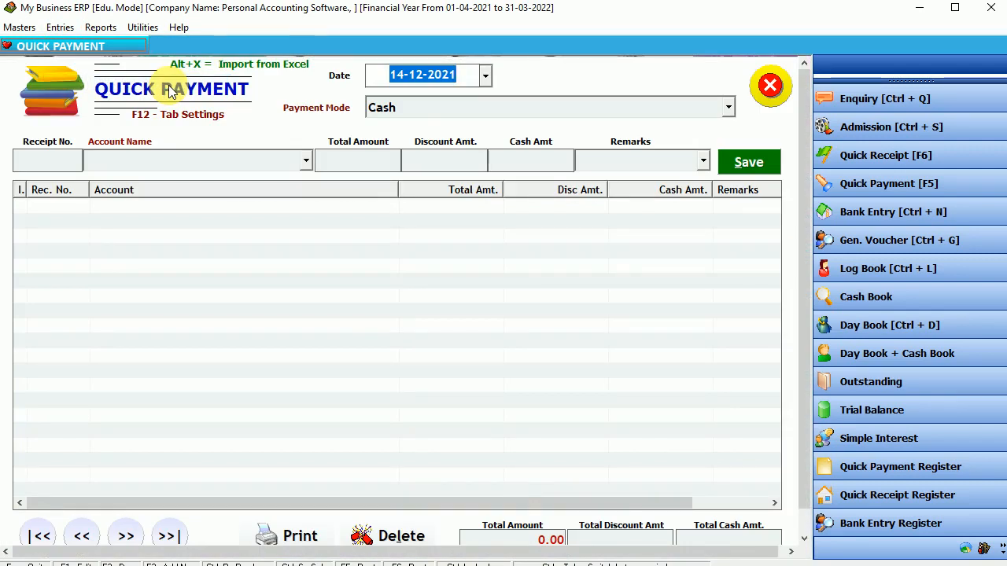
key("Return")
key("Return")
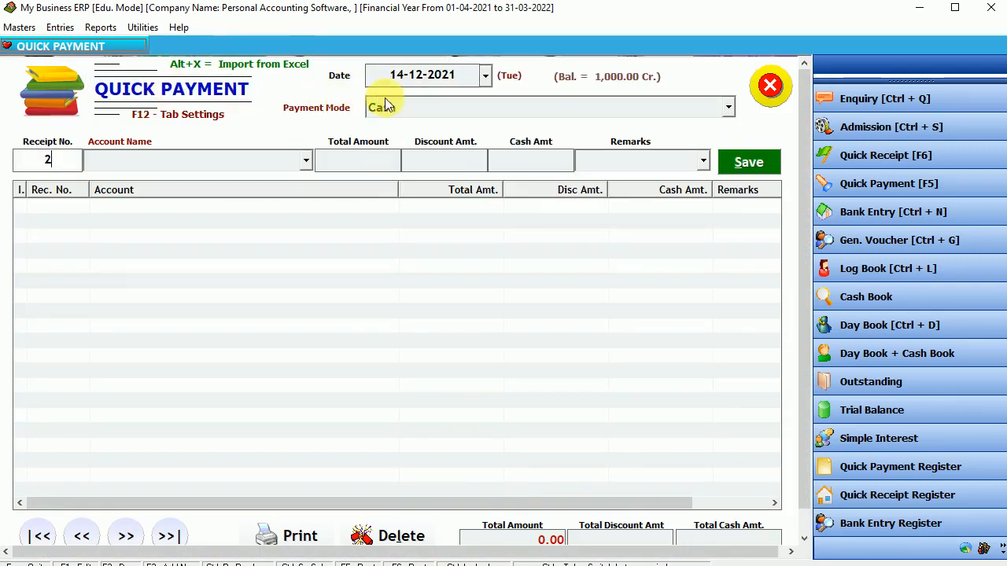
left_click(384, 104)
key("Down")
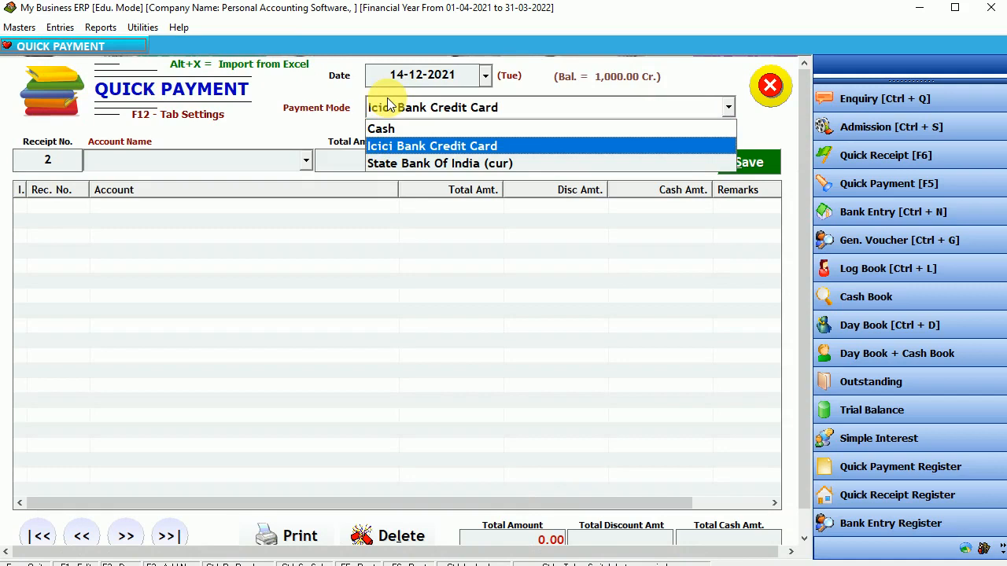
key("Return")
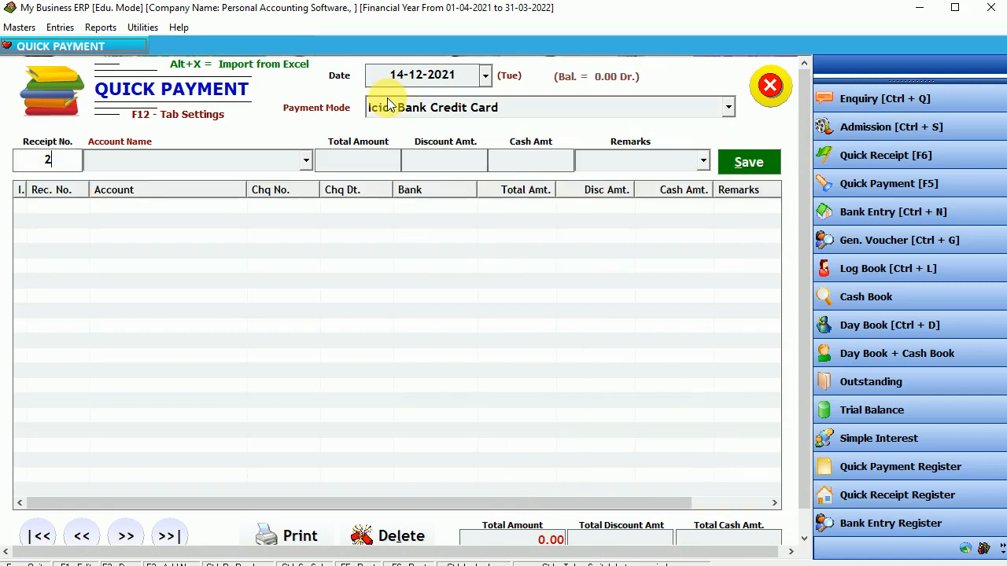
key("Return")
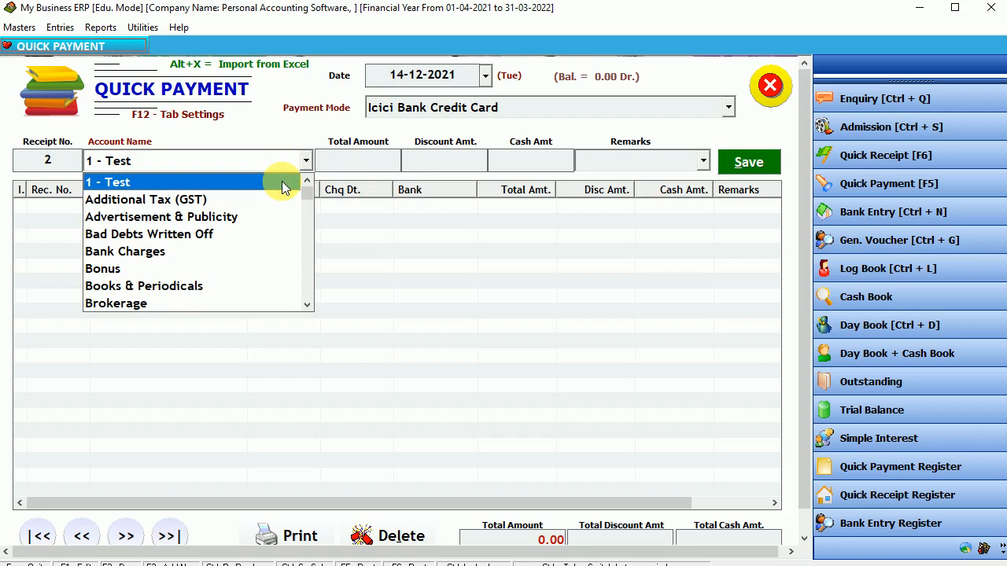
left_click(281, 181)
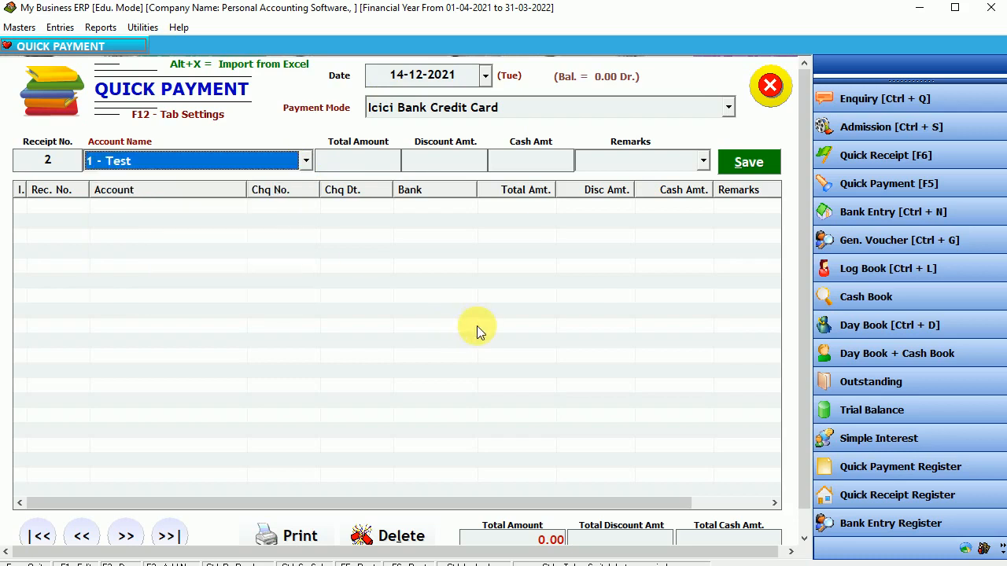
left_click(766, 83)
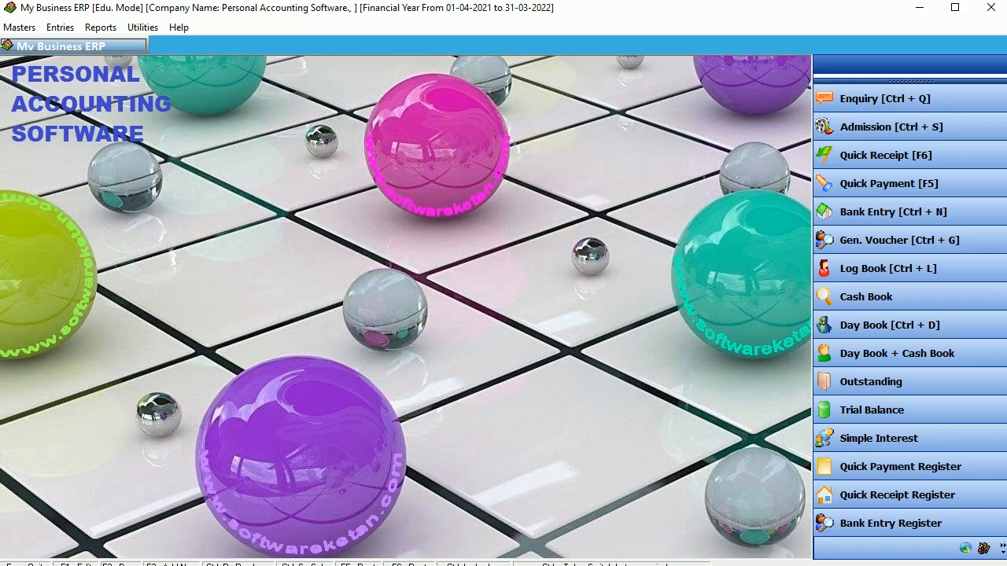
Save a Vegetable Purchase account under Expenses (Direct/Mfg.), then start a fresh blank account.
left_click(19, 27)
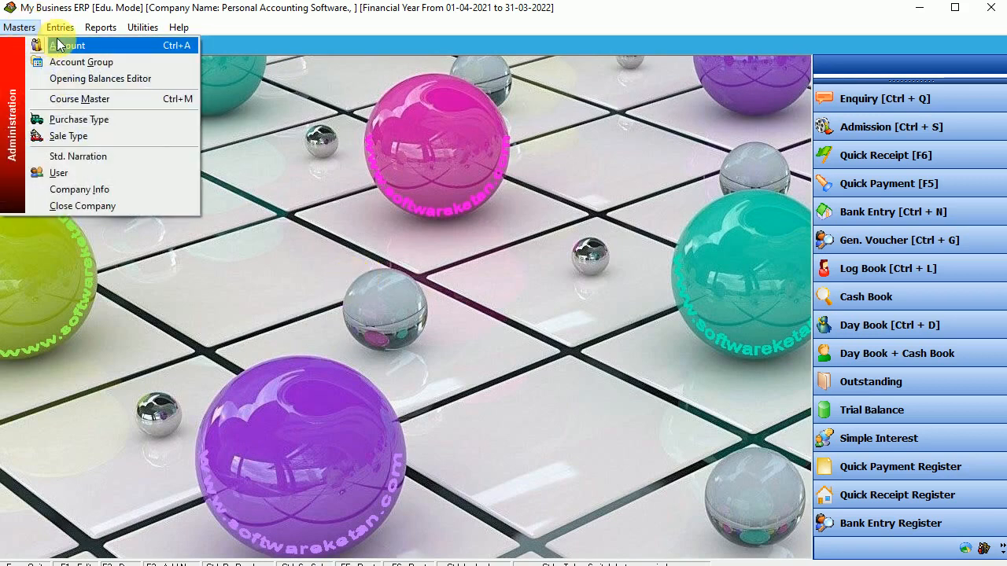
left_click(59, 44)
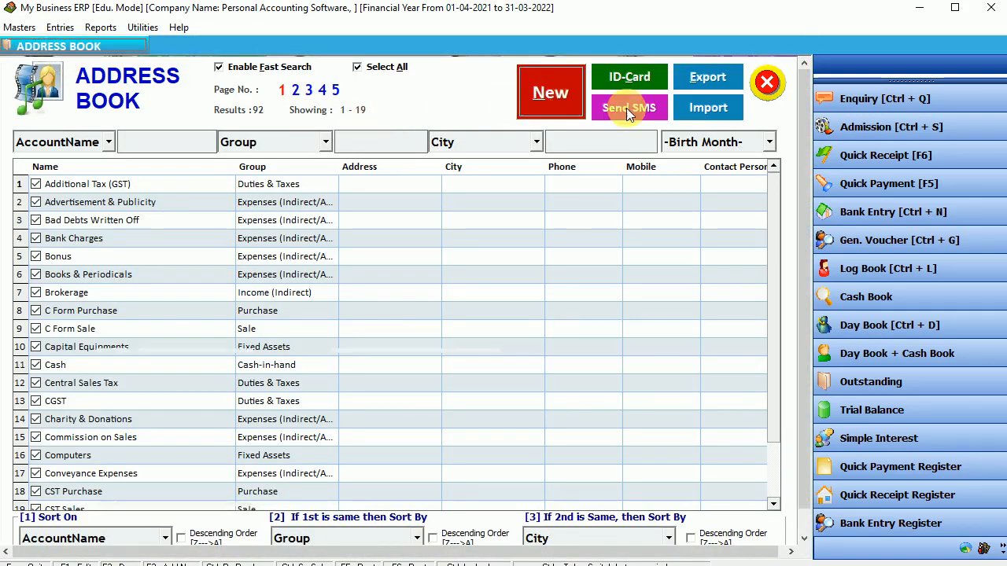
left_click(552, 92)
type("Ve")
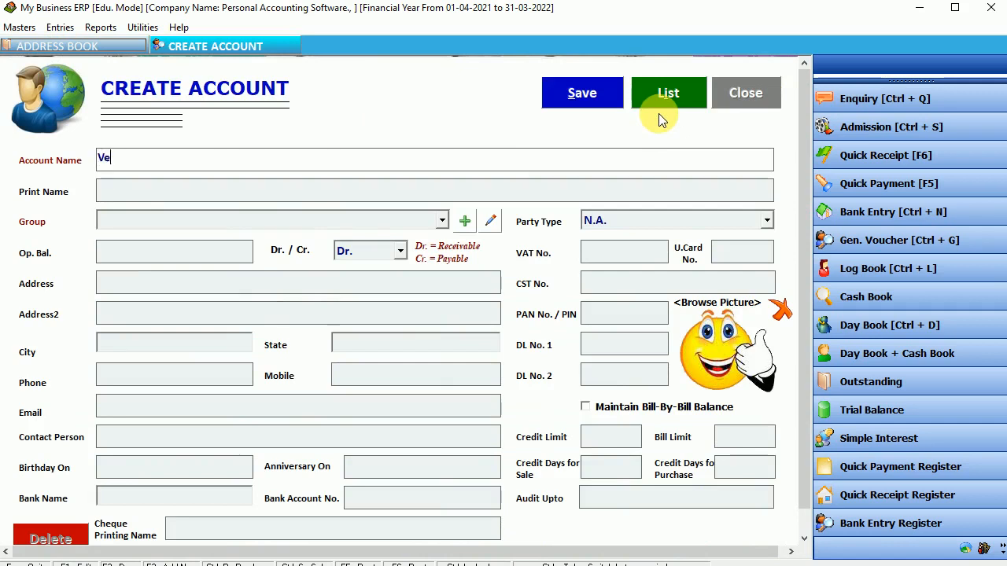
type("getab")
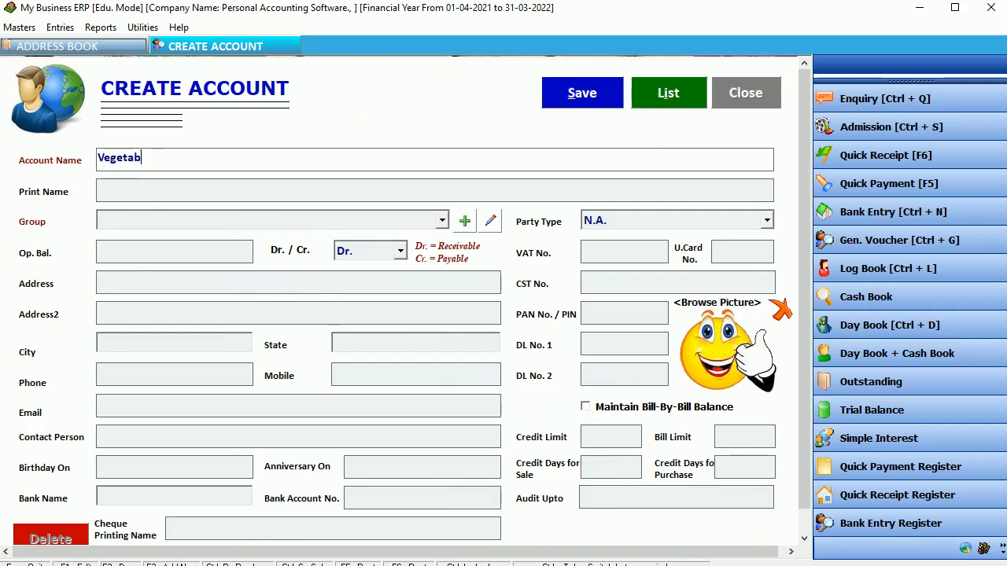
type("le Purchase")
key("Return")
key("Return")
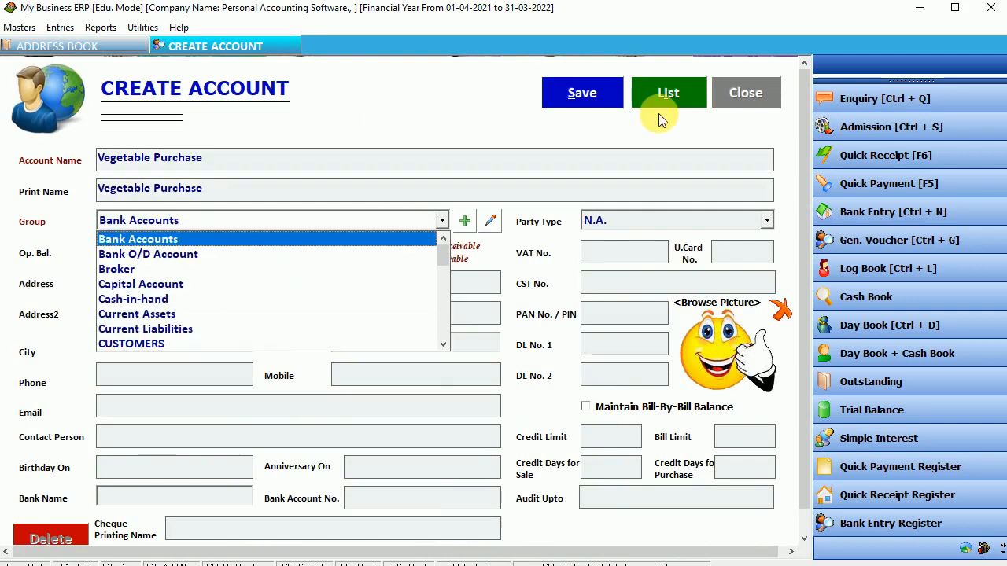
key("Down")
key("Down")
key("Down")
key("Down")
key("Down")
key("Down")
key("Down")
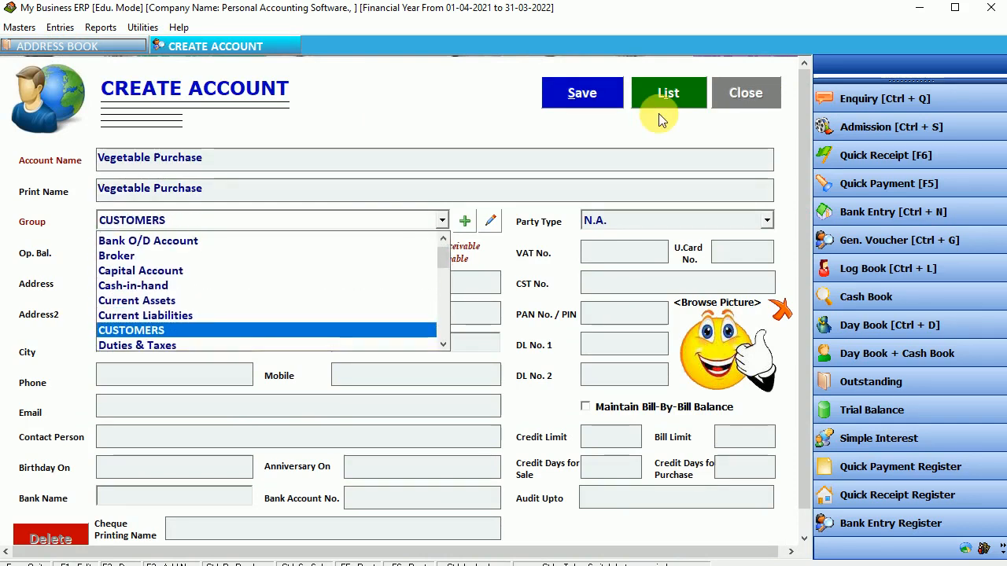
key("Down")
key("Down")
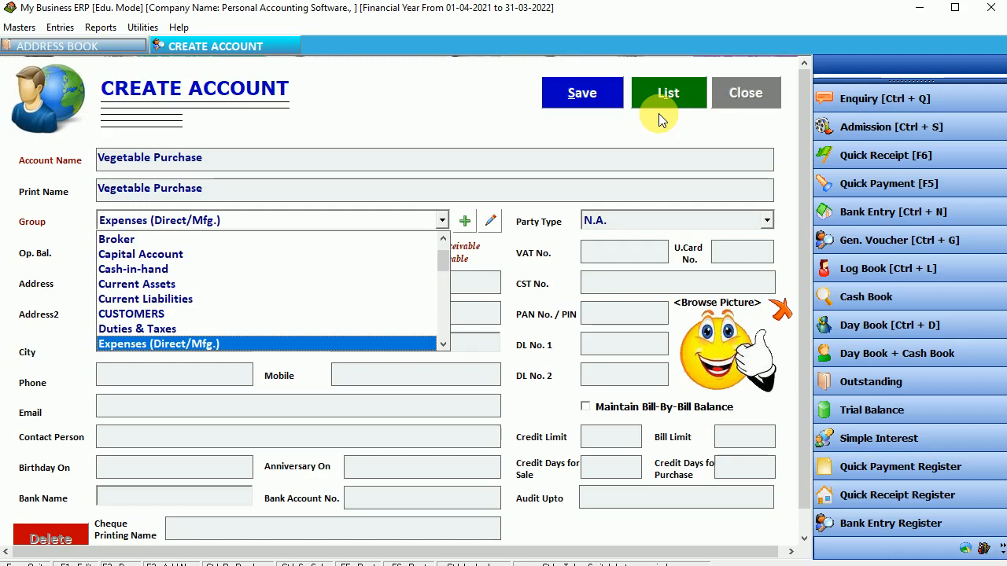
key("Return")
left_click(602, 96)
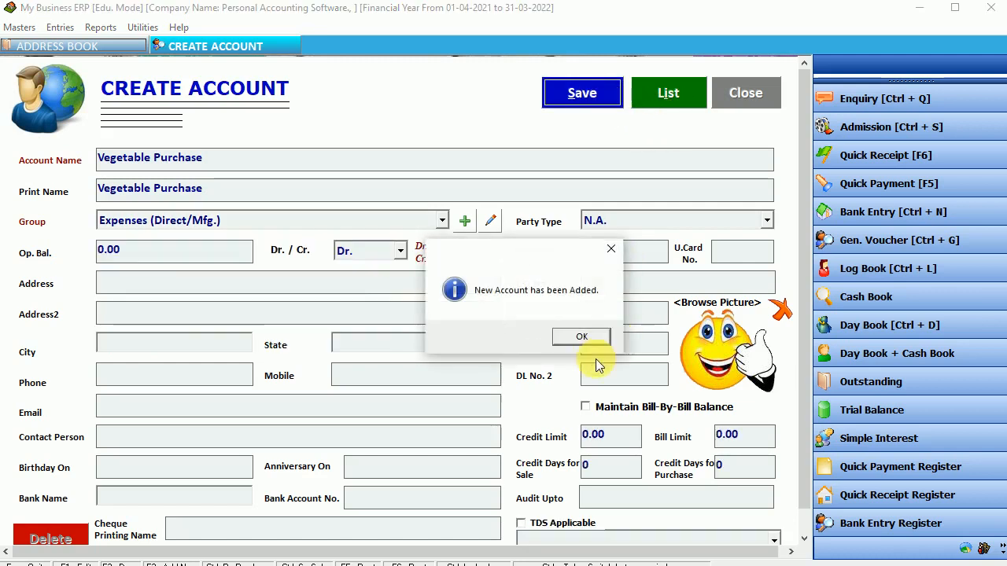
left_click(581, 338)
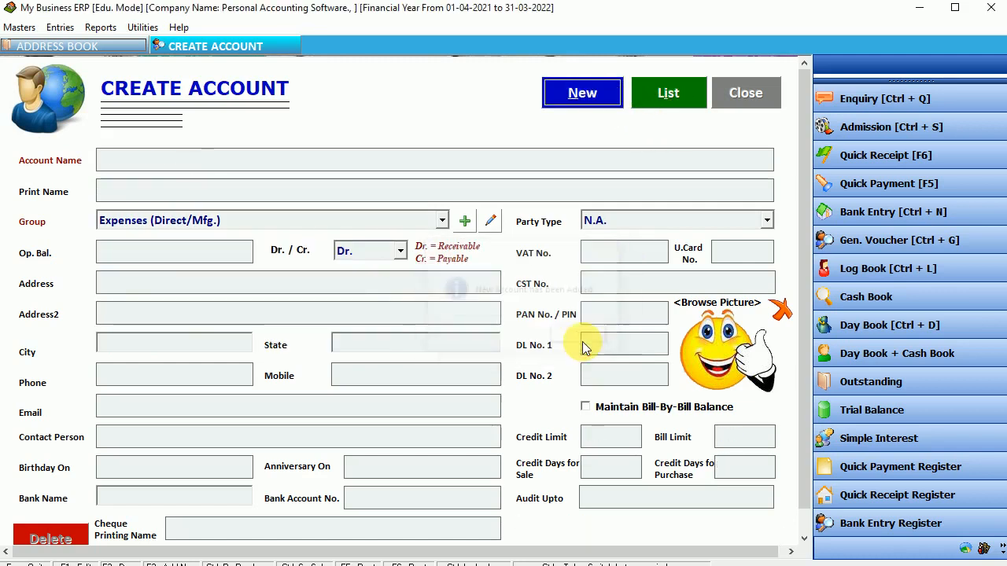
left_click(584, 94)
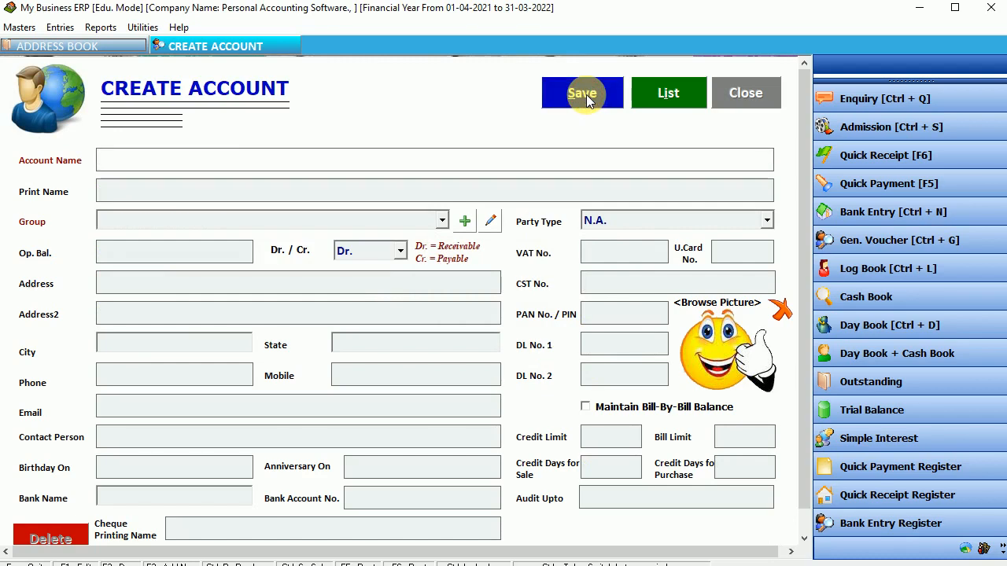
Save 'Mobile Recharge' as a new Expenses (Direct/Mfg.) account and close the account form.
type("Mobile")
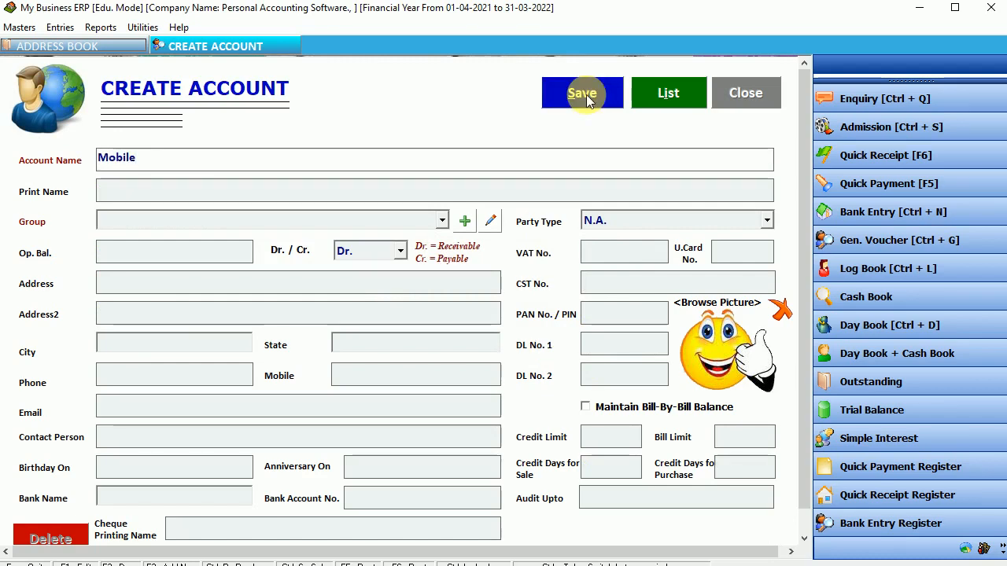
type(" Recharge")
key("Return")
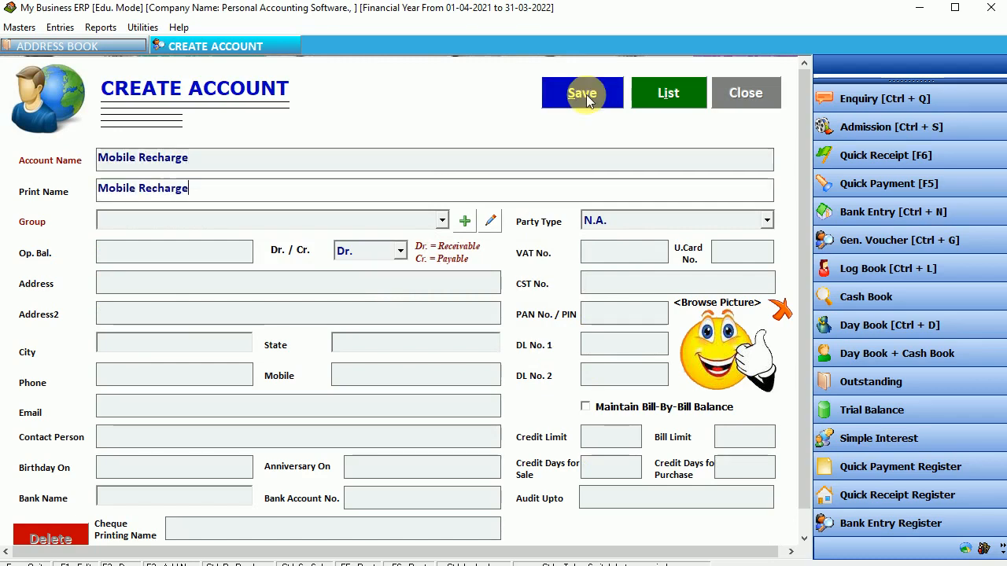
key("Return")
key("Down")
key("Down")
key("Down")
key("Down")
key("Down")
key("Down")
key("Down")
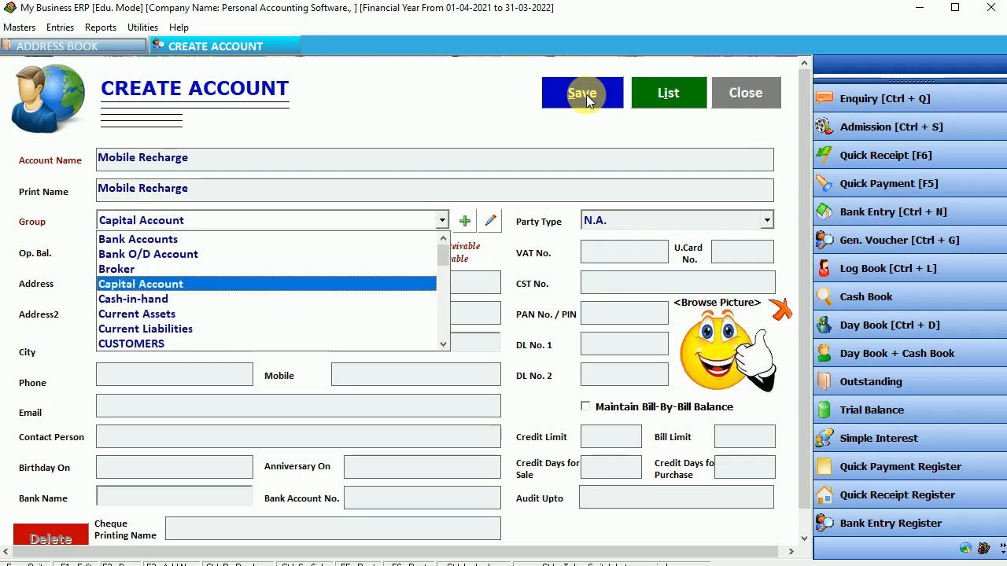
key("Down")
key("Down")
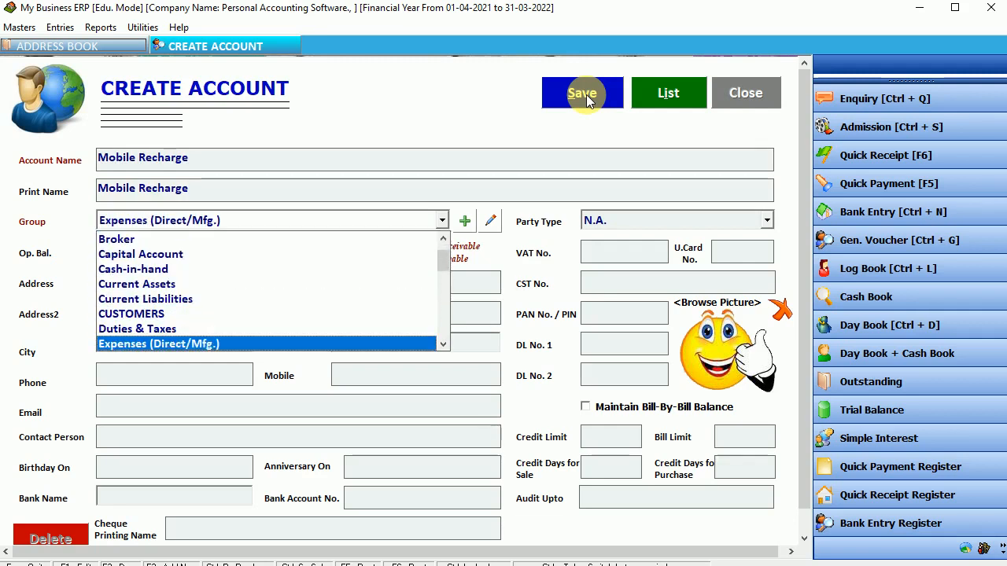
left_click(586, 98)
left_click(586, 98)
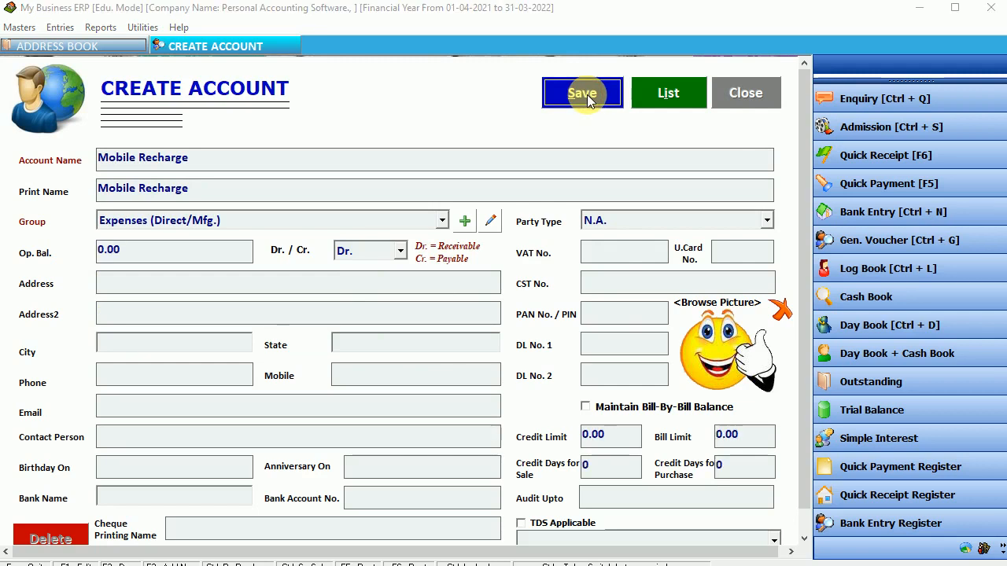
left_click(581, 334)
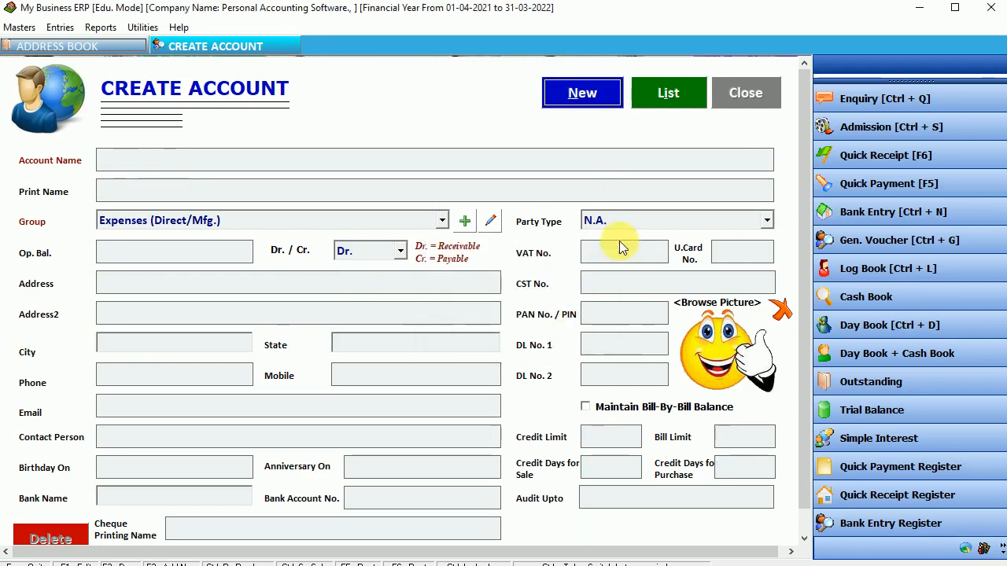
left_click(752, 92)
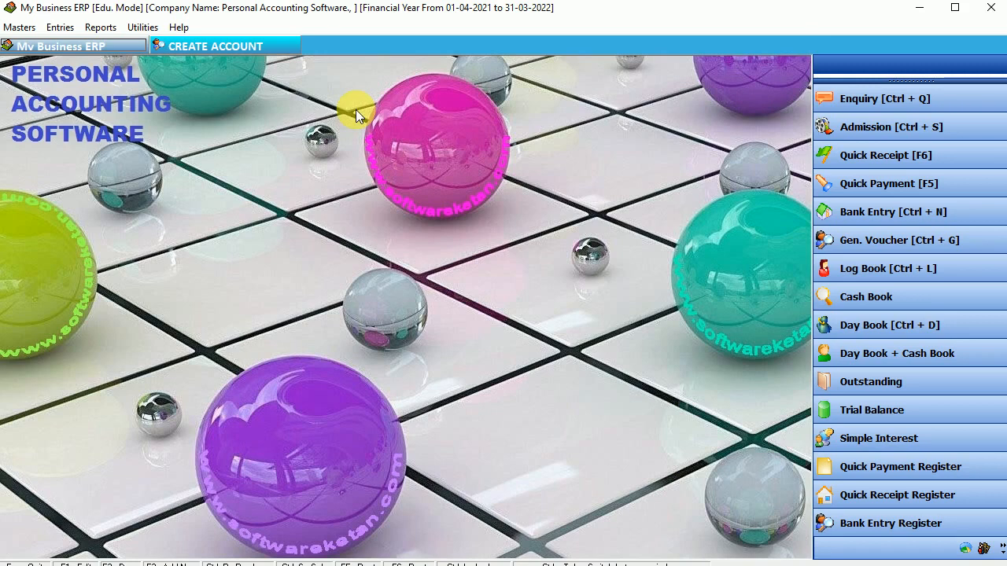
Start journal voucher 1 dated 14-12-2021.
left_click(61, 29)
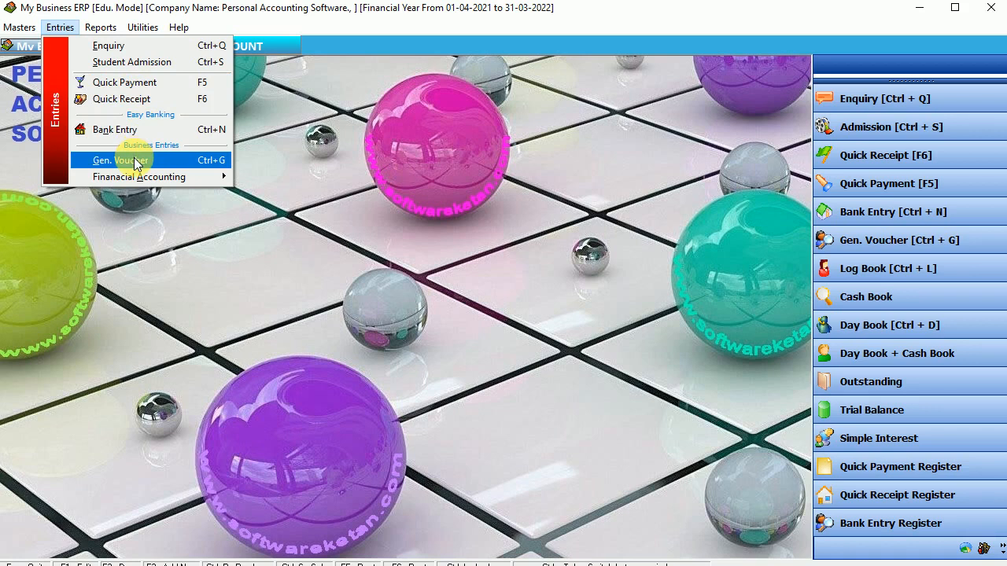
mouse_move(140, 177)
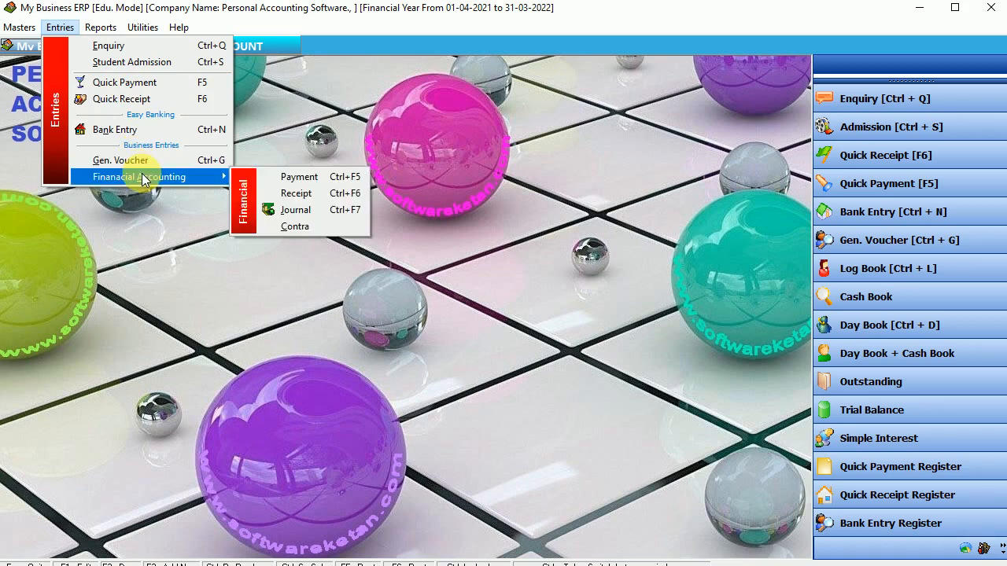
left_click(326, 211)
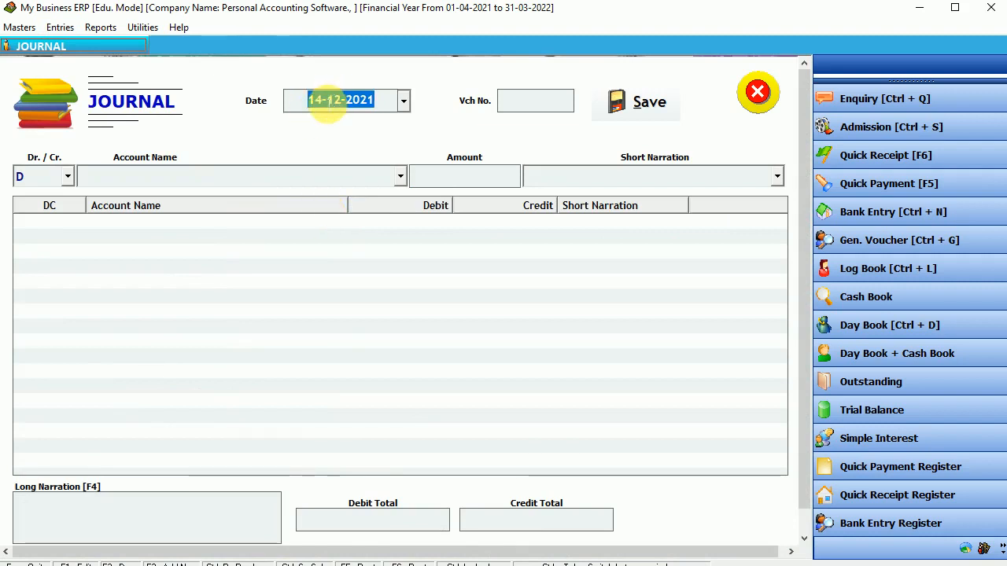
left_click(331, 100)
key("Return")
key("Return")
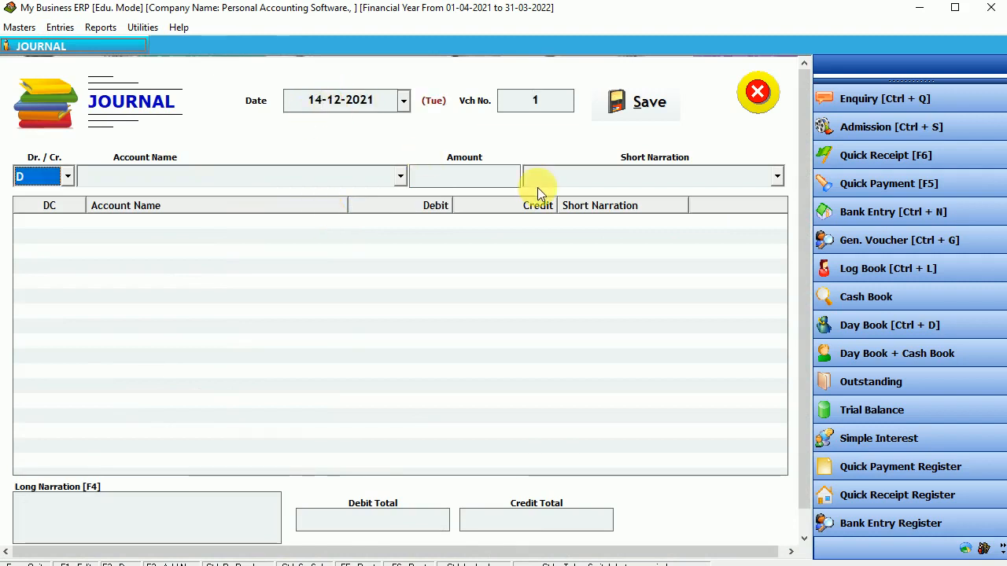
key("Return")
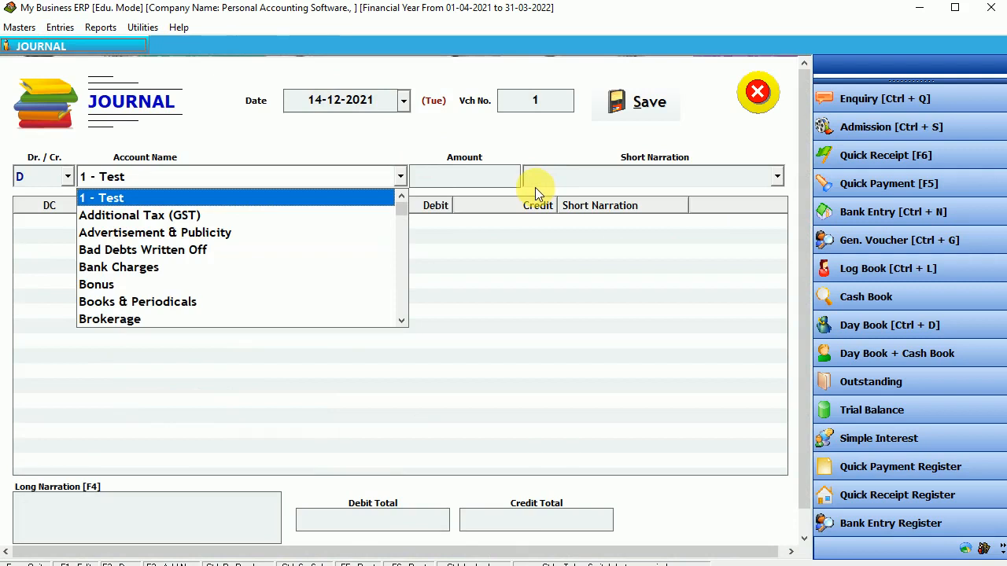
Debit Mobile Recharge 500 with the narration 'Monthly Recharge'.
type("mo")
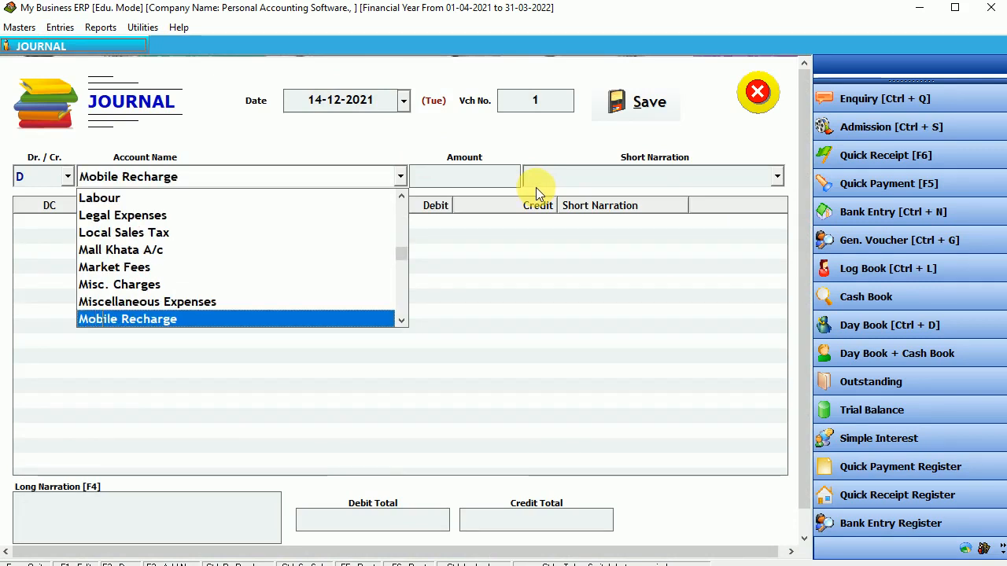
key("Return")
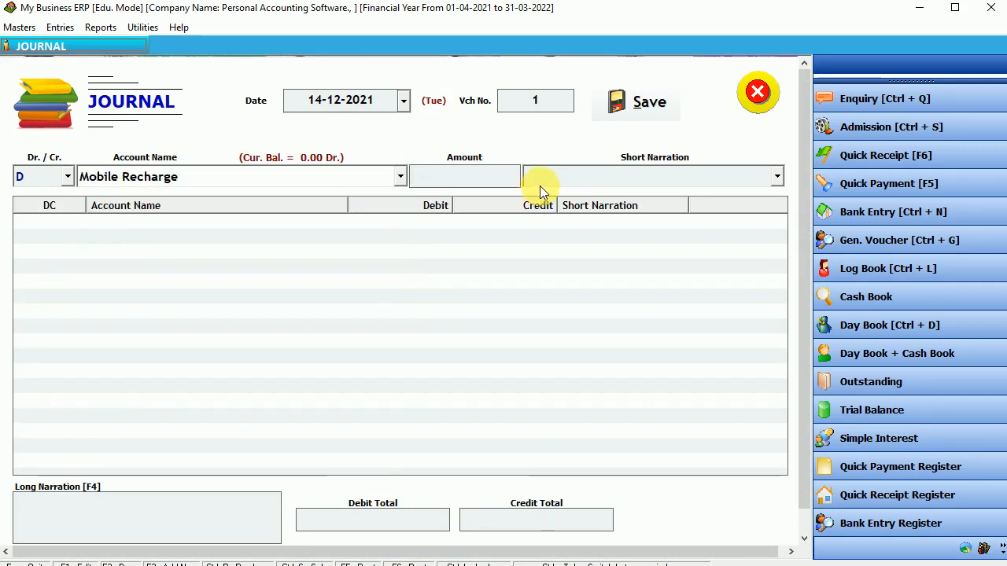
type("500")
key("Return")
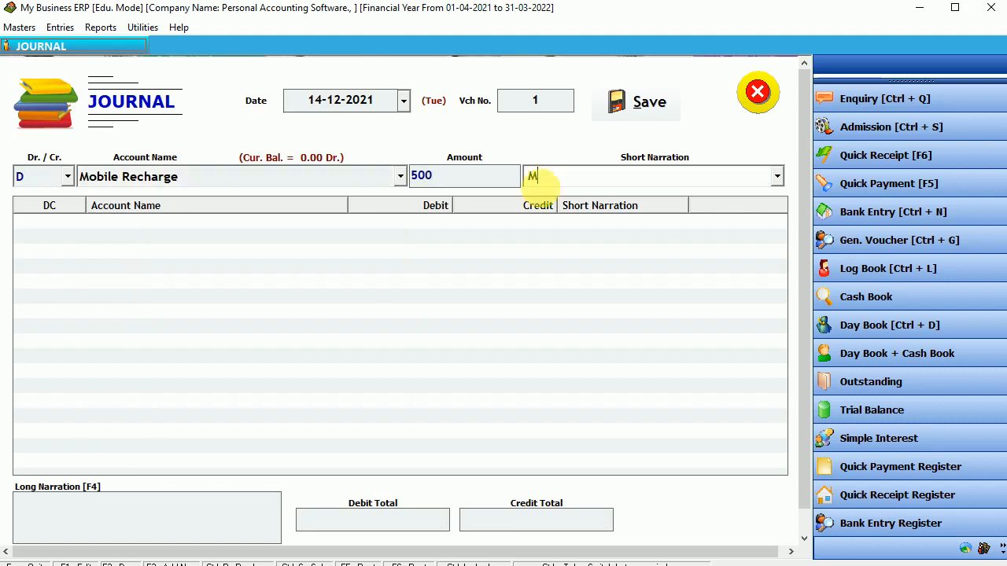
type("Monthly Recharge")
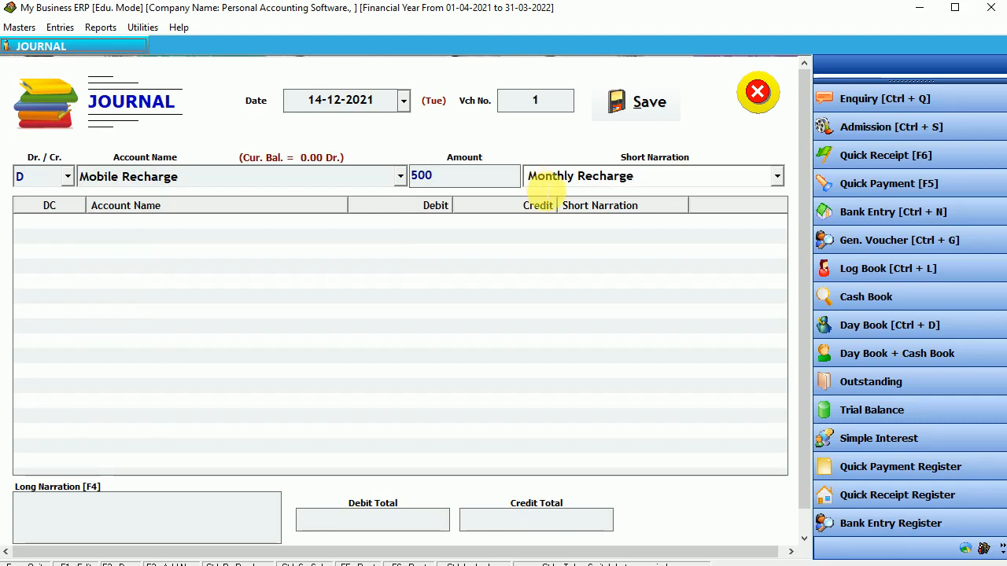
key("Return")
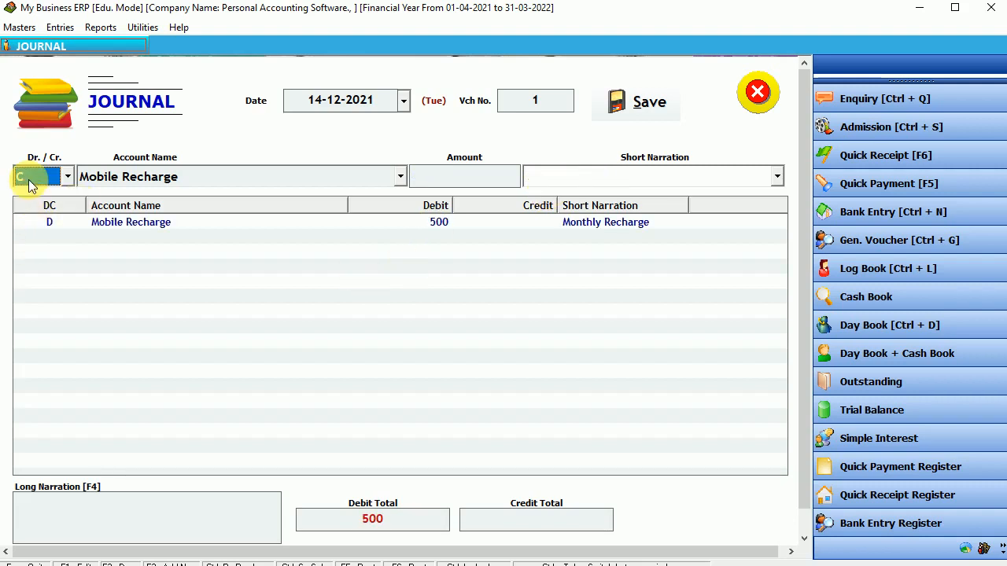
Credit Icici Bank Credit Card 500, narrated with the recharged mobile number, and save the voucher.
key("Return")
type("ici Bank Credit Card")
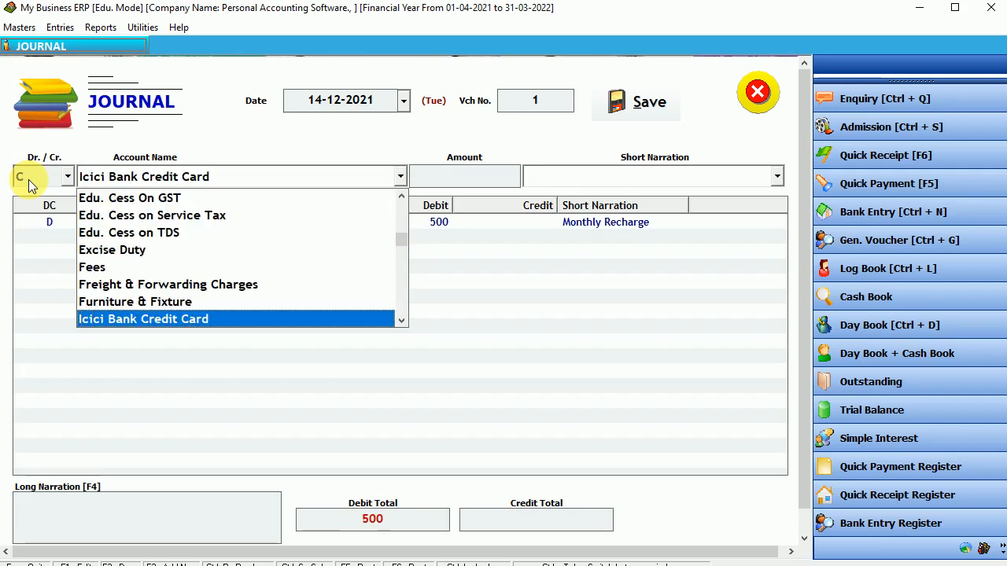
key("Return")
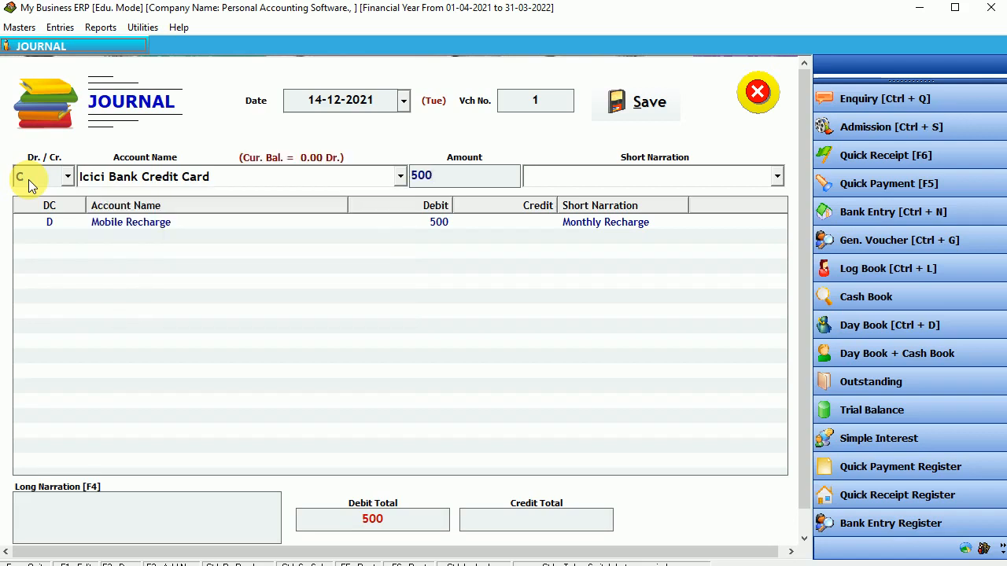
key("Return")
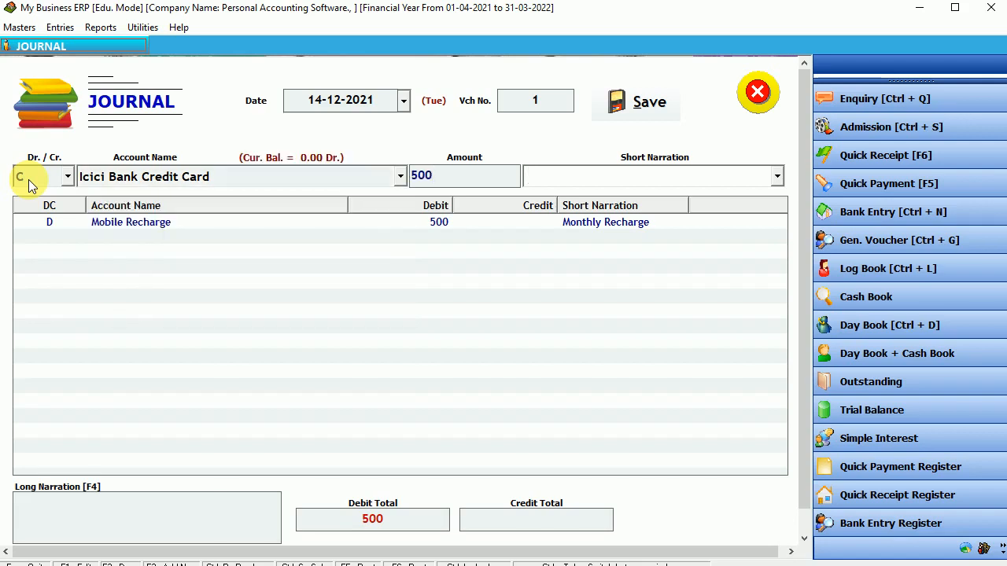
type("Mobile Recharge")
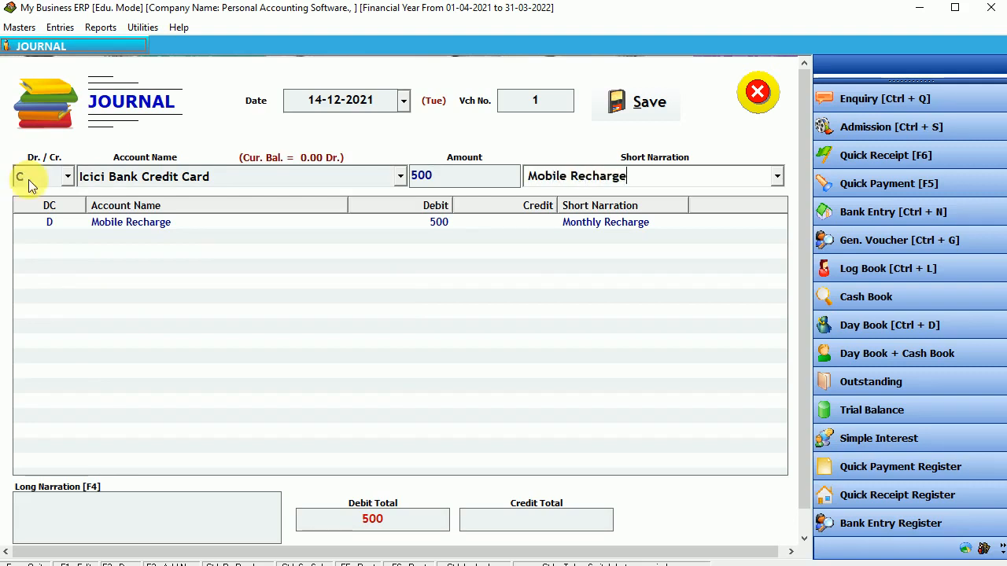
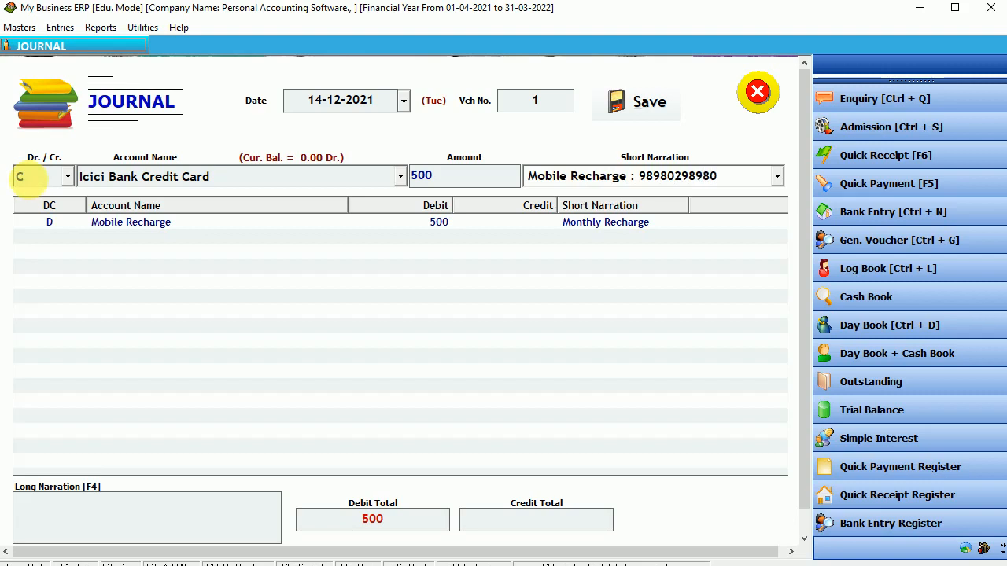
type("::")
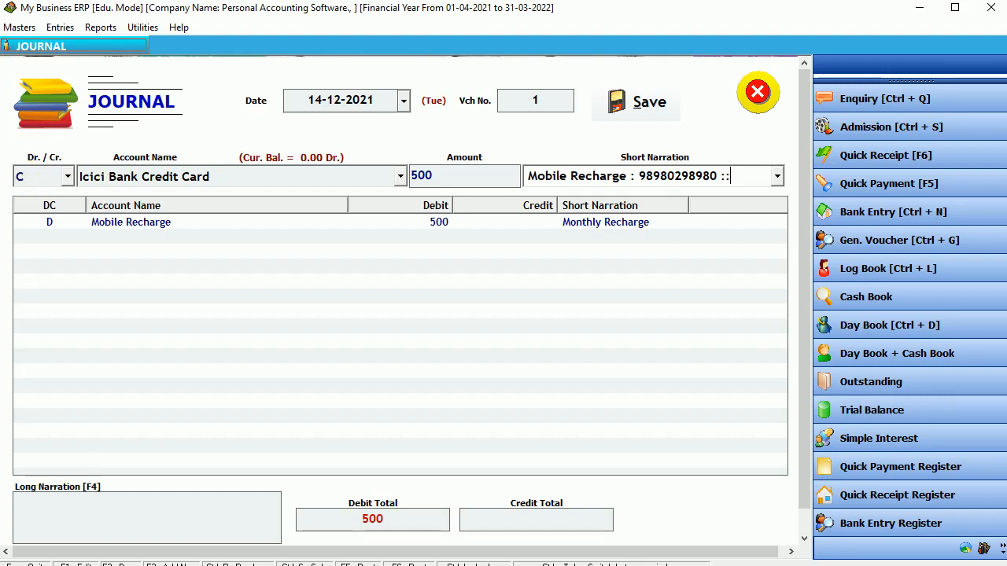
key("Return")
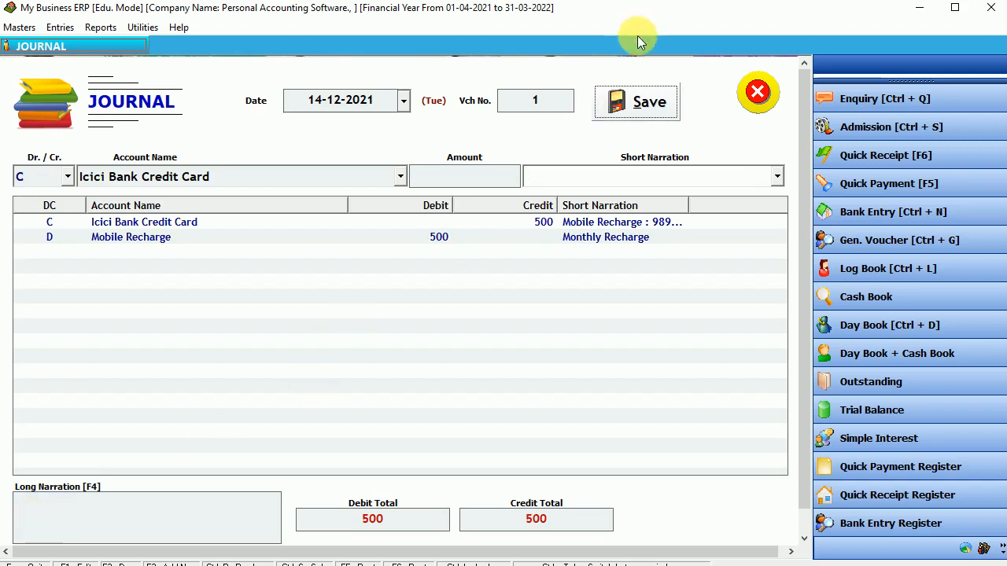
left_click(625, 106)
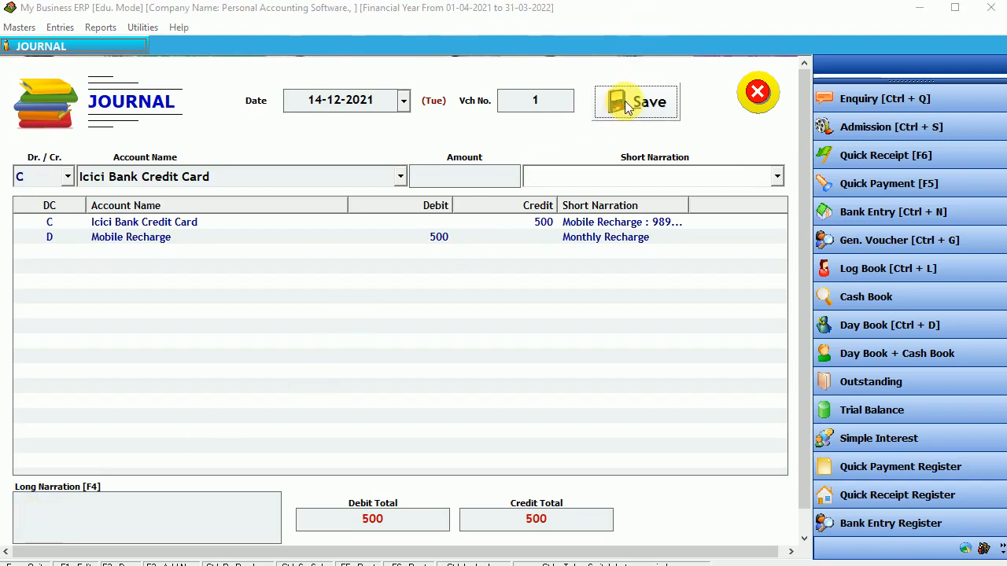
On the next journal voucher, debit Vegetable Purchase 850.
left_click(574, 339)
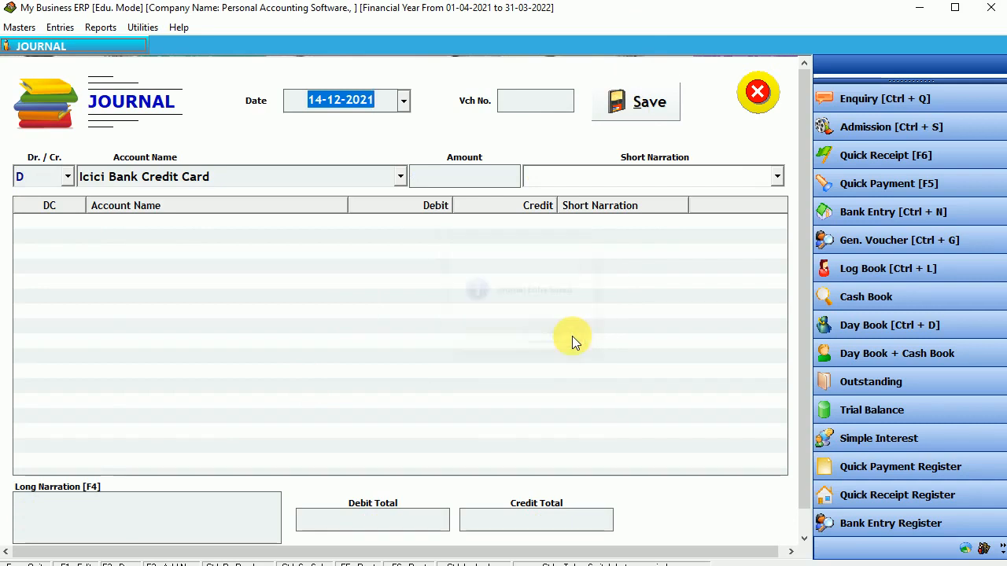
key("Return")
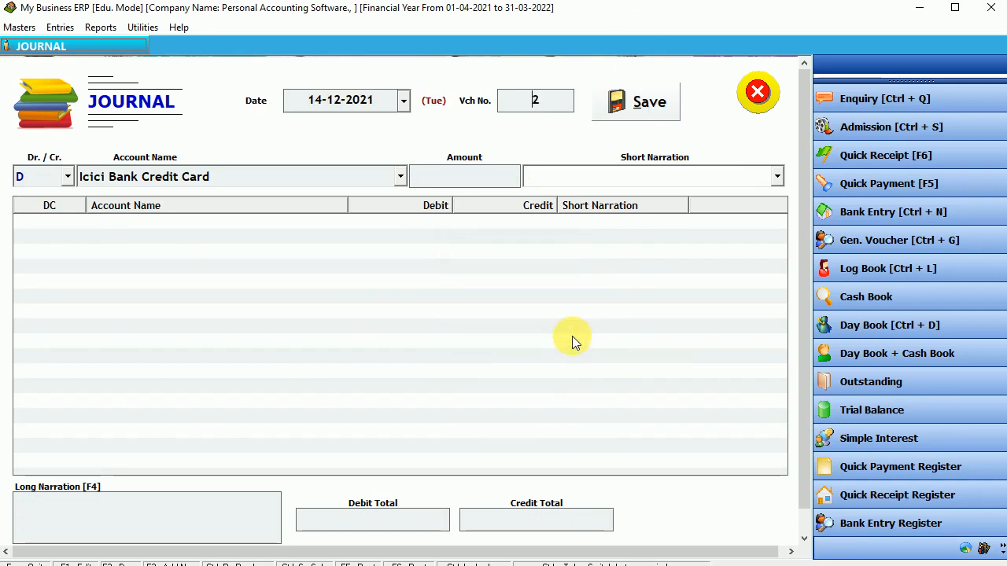
key("Return")
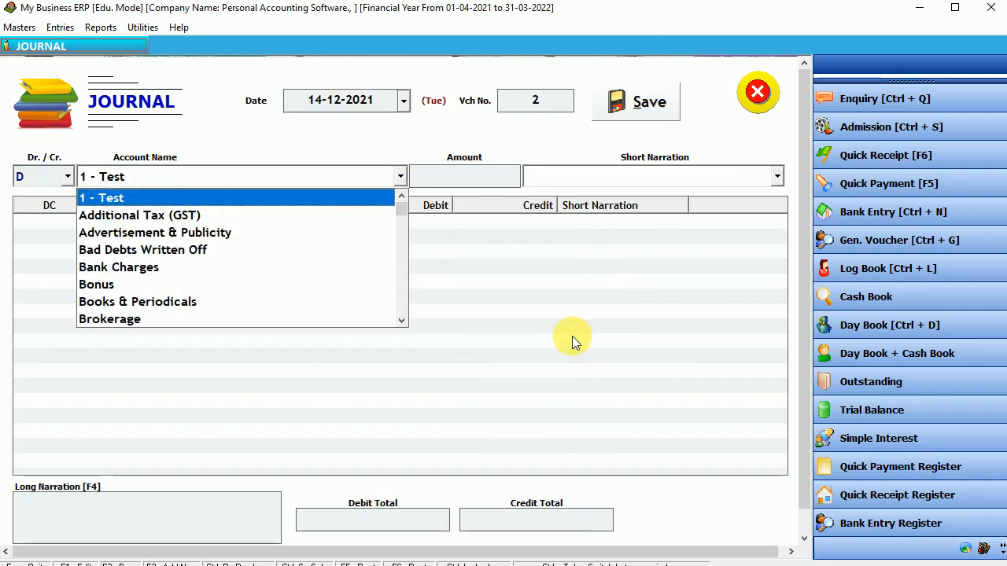
type("ve")
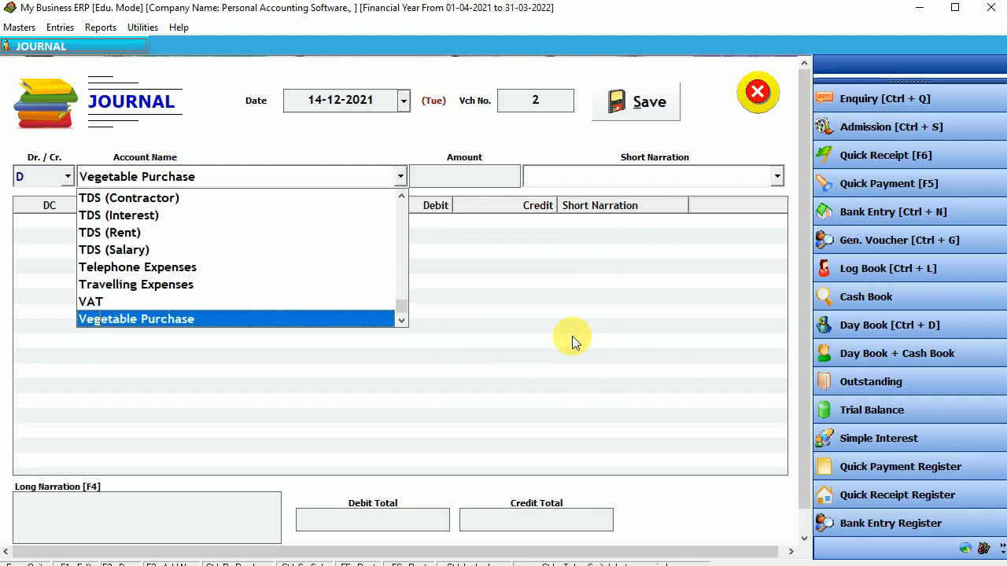
key("Return")
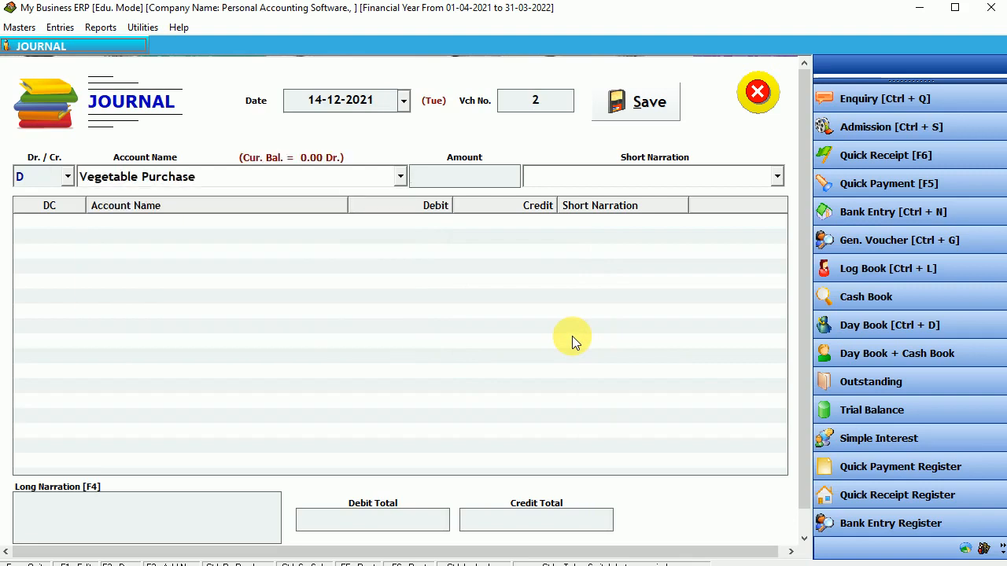
type("850")
key("Return")
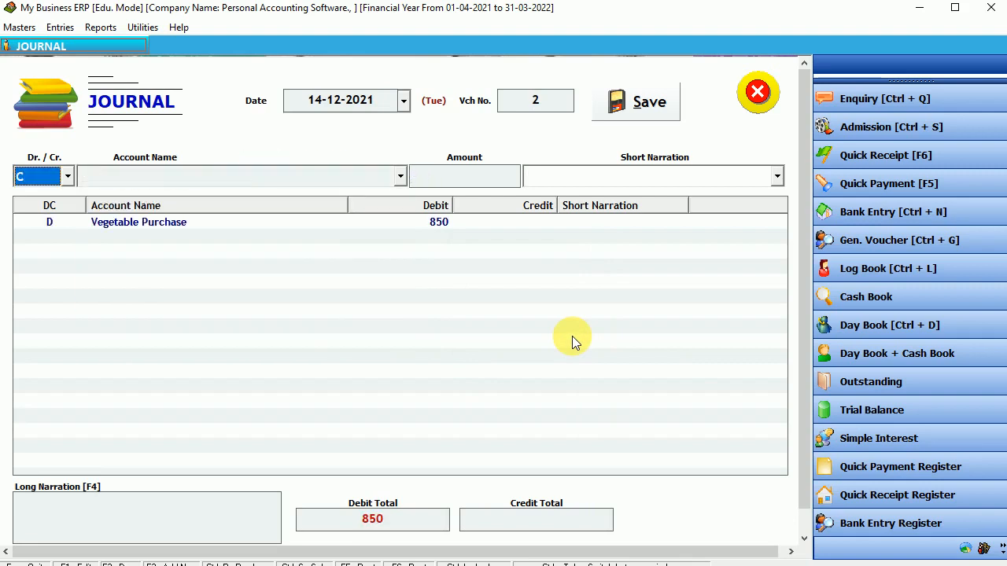
Credit Icici Bank Credit Card 850 narrated 'veg purcahse', save the voucher and close Journal.
key("Return")
type("ic")
key("Return")
key("Return")
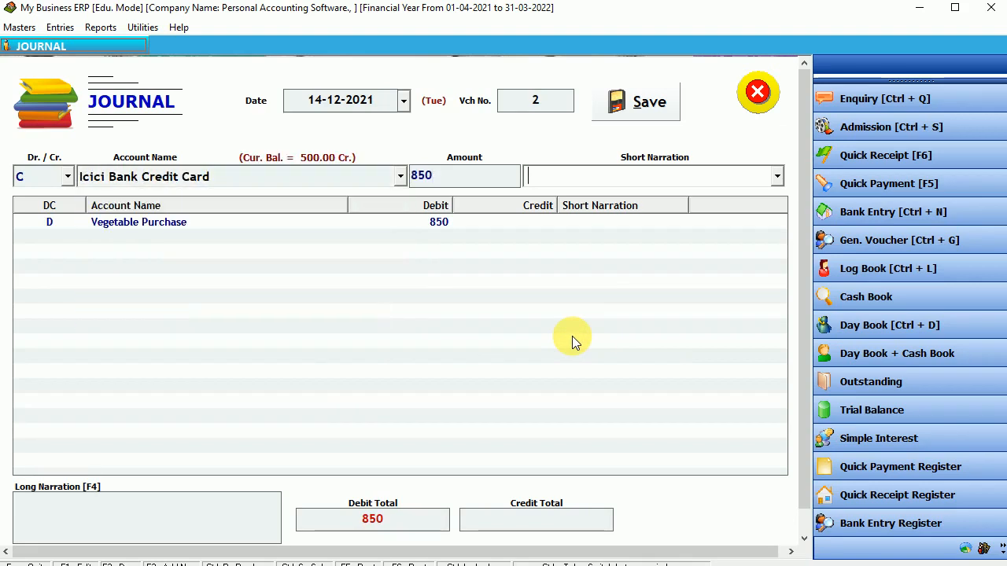
type("veg purcahse")
key("Return")
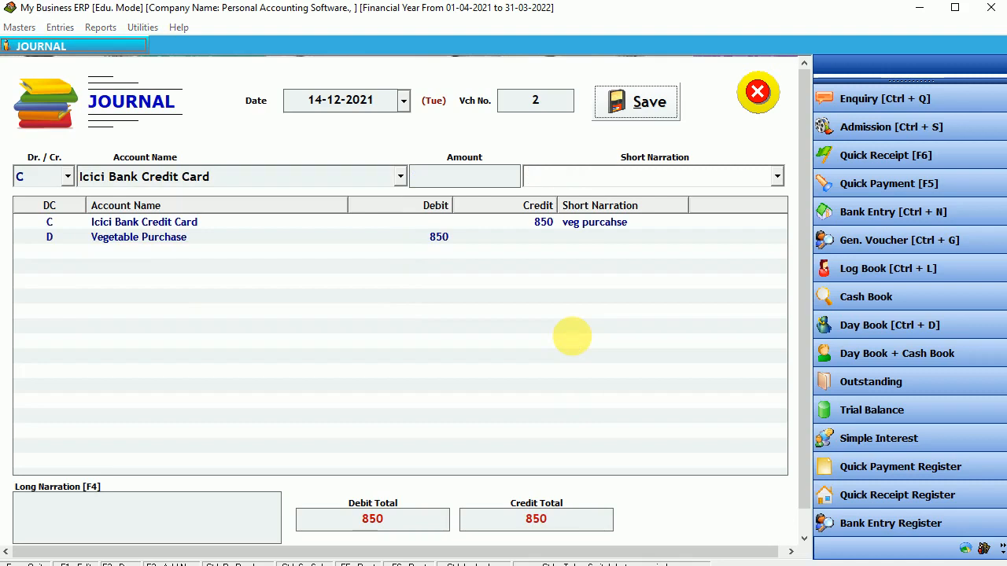
key("Return")
left_click(574, 338)
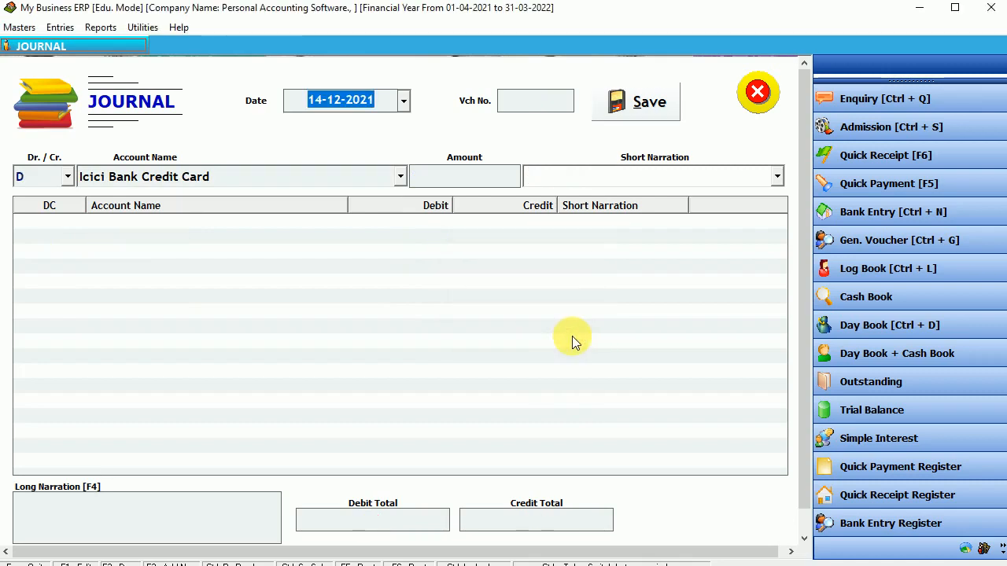
key("Escape")
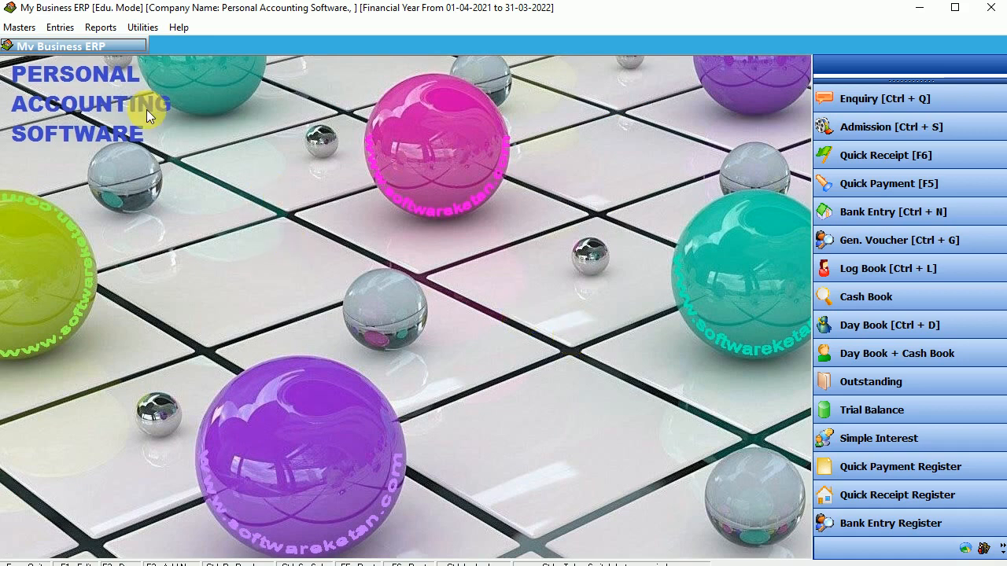
left_click(59, 28)
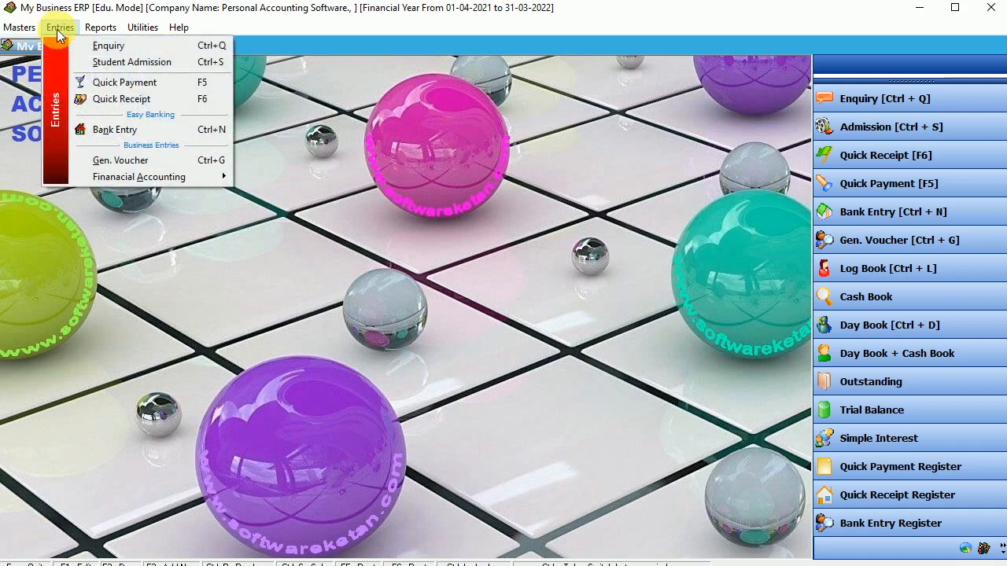
left_click(153, 87)
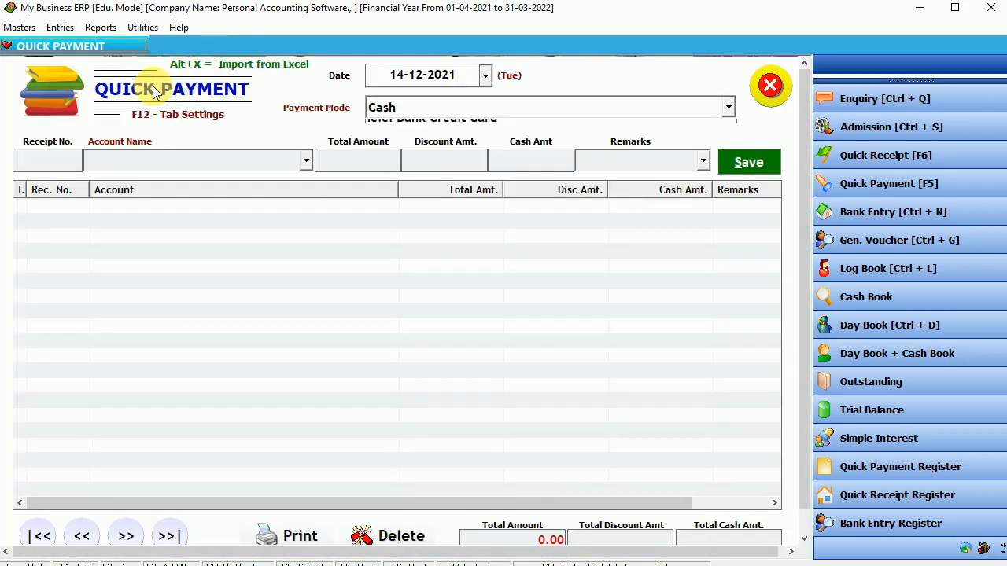
key("Return")
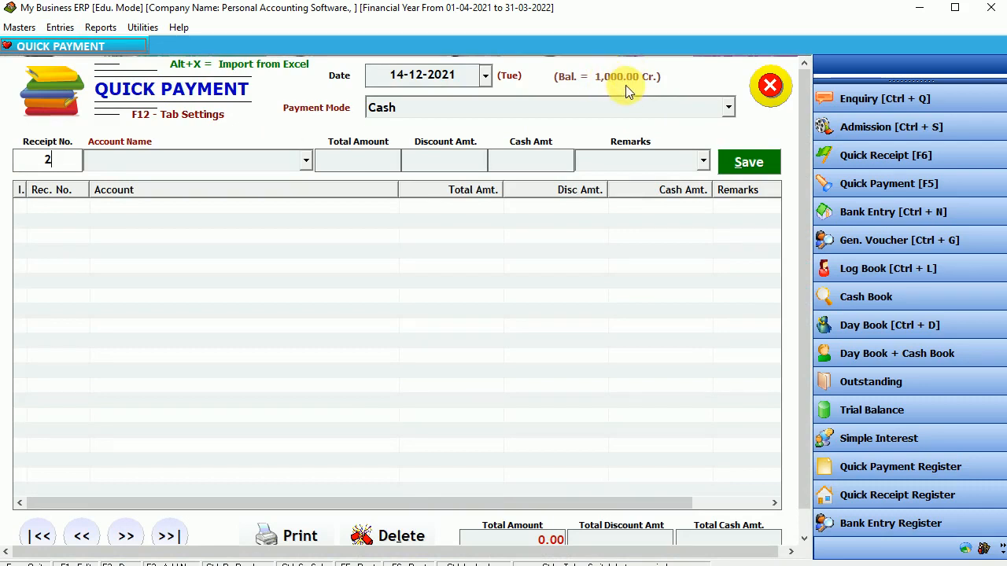
key("Escape")
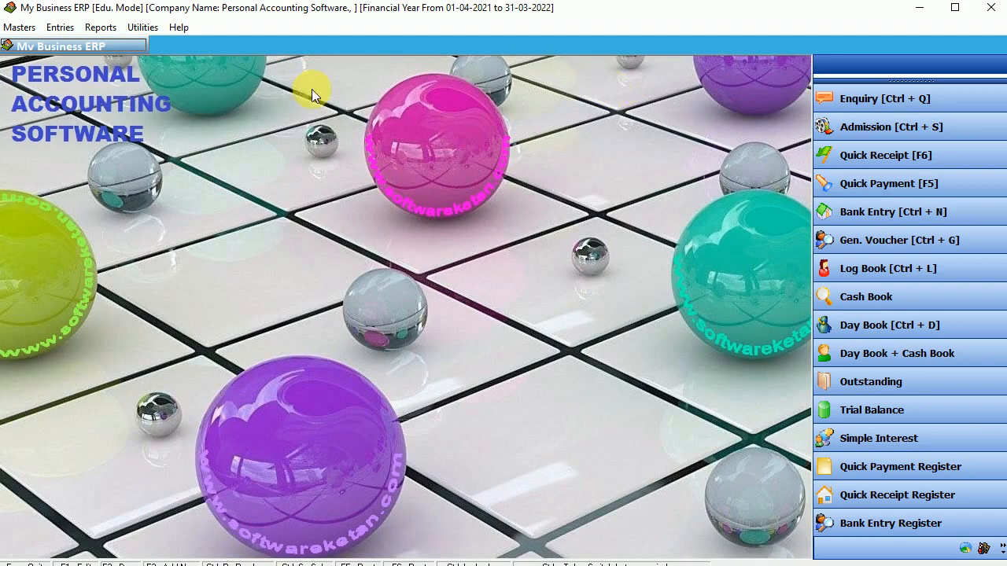
Add 'Salary Account' under Income (Direct/Opr.), save it and close the Create Account form.
left_click(24, 26)
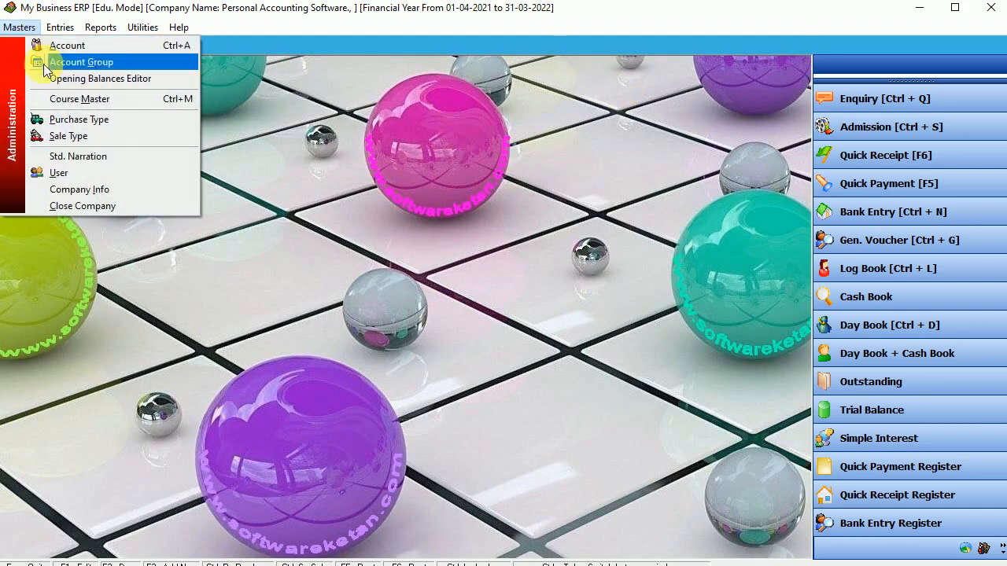
left_click(96, 44)
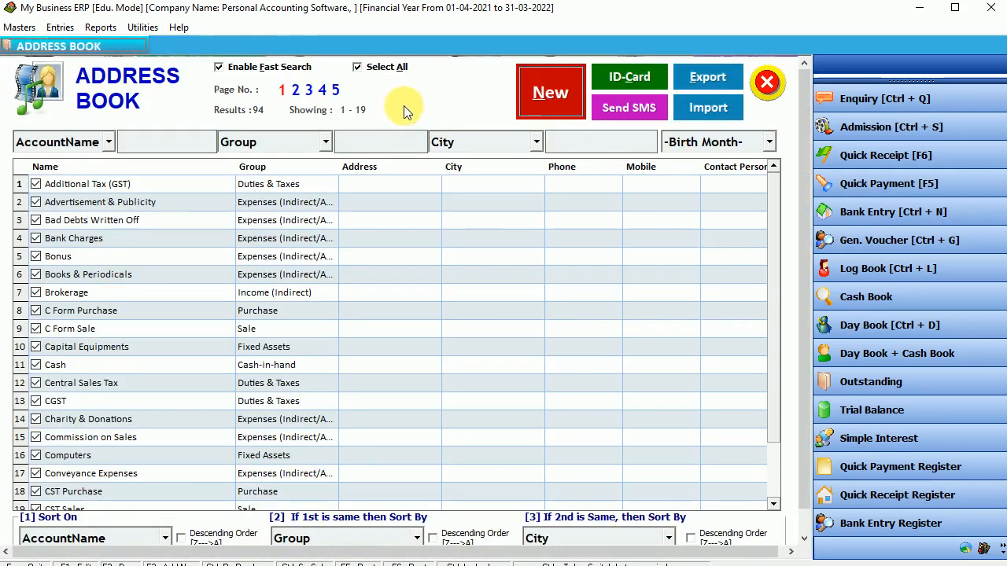
left_click(533, 93)
type("S")
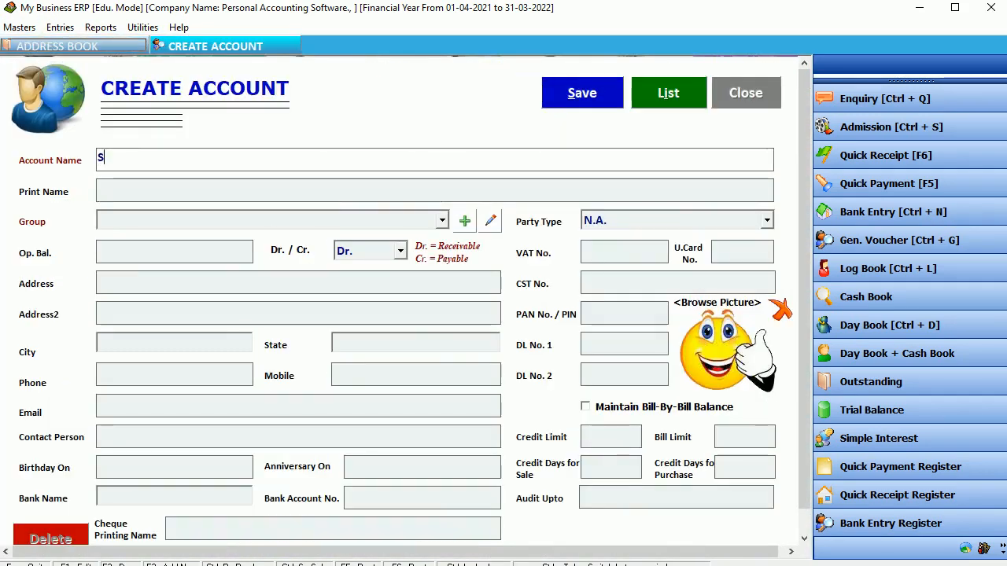
type("alary Account")
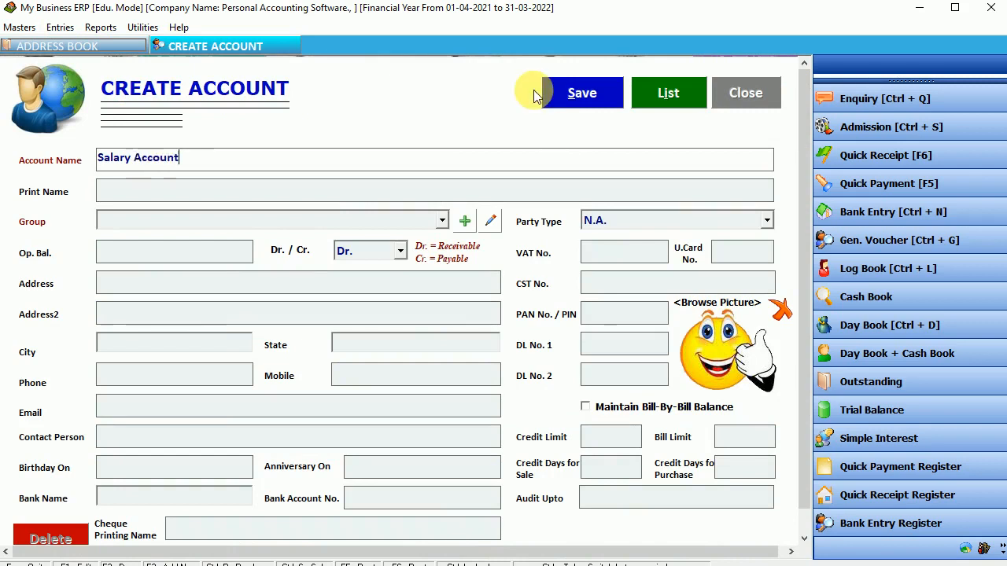
key("Return")
key("Return")
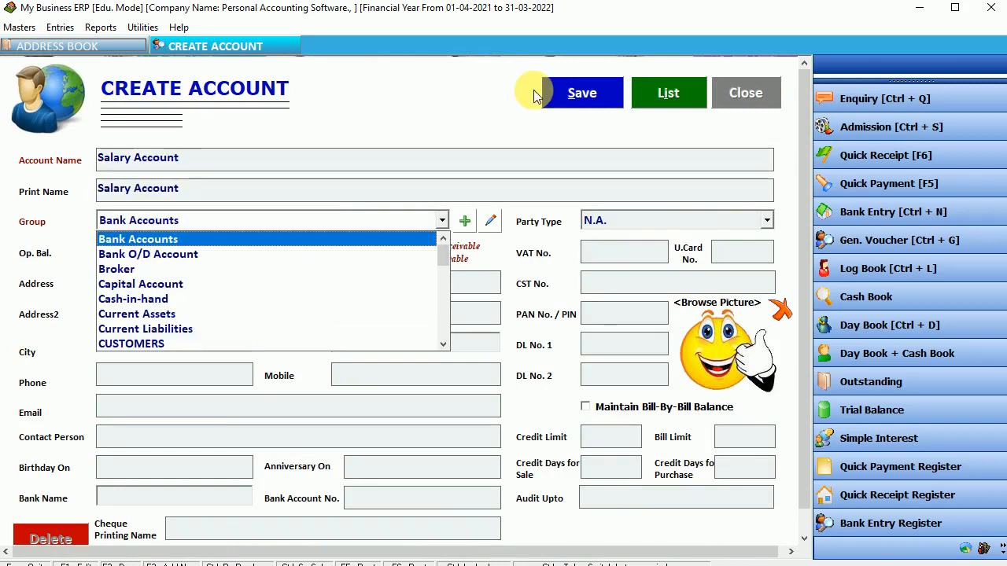
key("Down")
key("Down")
key("Down")
key("Down")
key("Down")
key("Down")
key("Down")
key("Down")
key("Down")
key("Down")
key("Down")
key("Down")
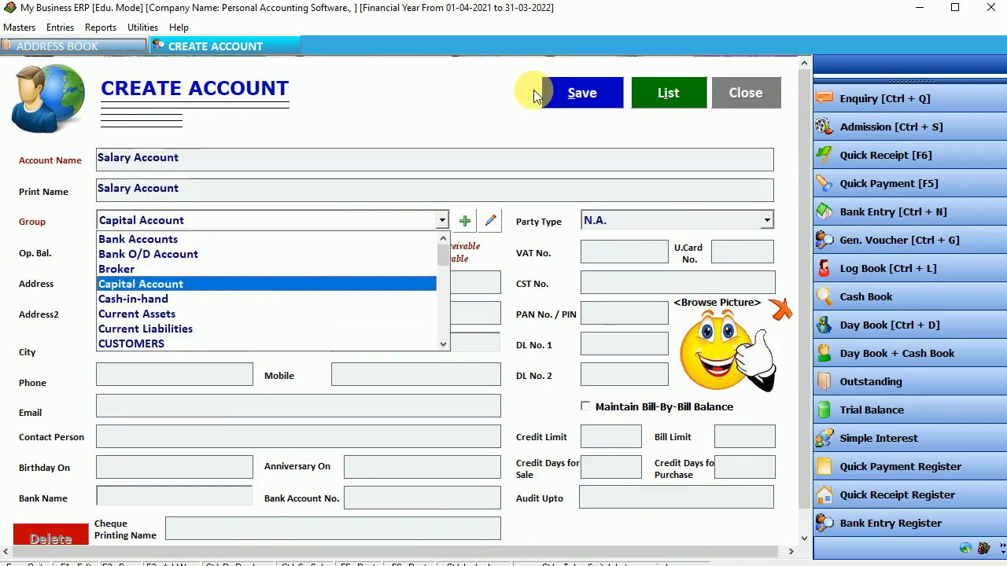
key("Return")
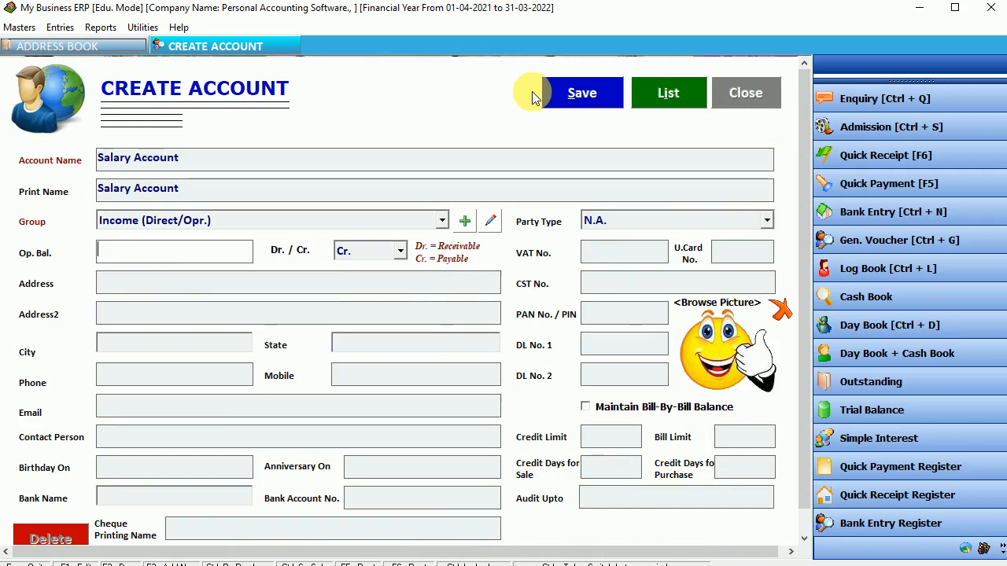
left_click(593, 95)
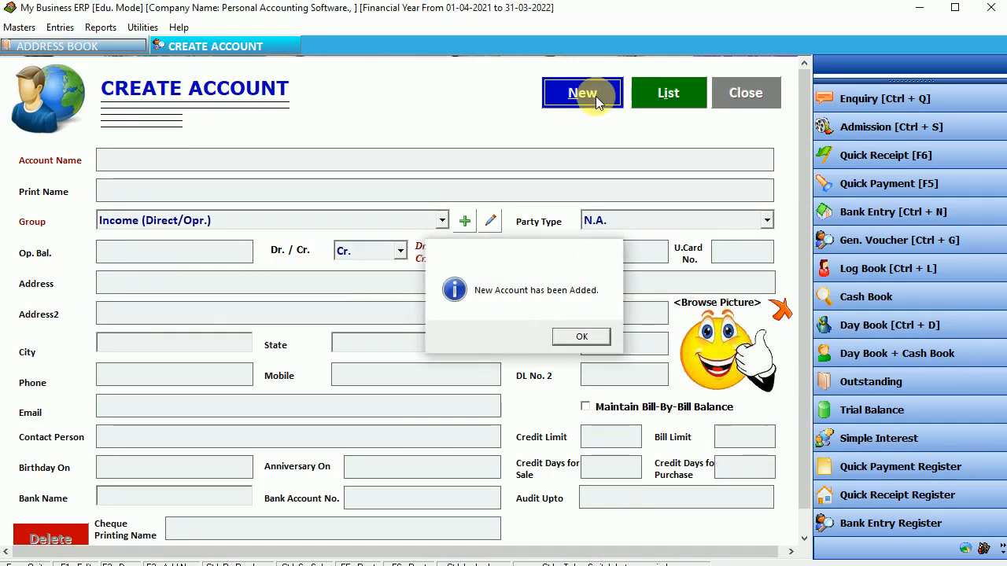
key("Return")
key("Escape")
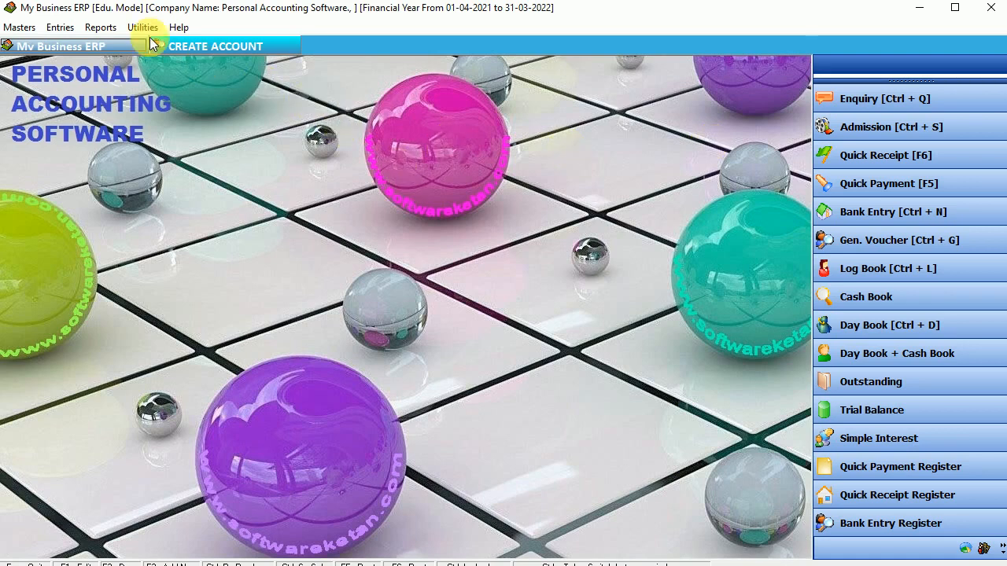
Start a quick receipt into State Bank Of India from Salary Account.
left_click(59, 27)
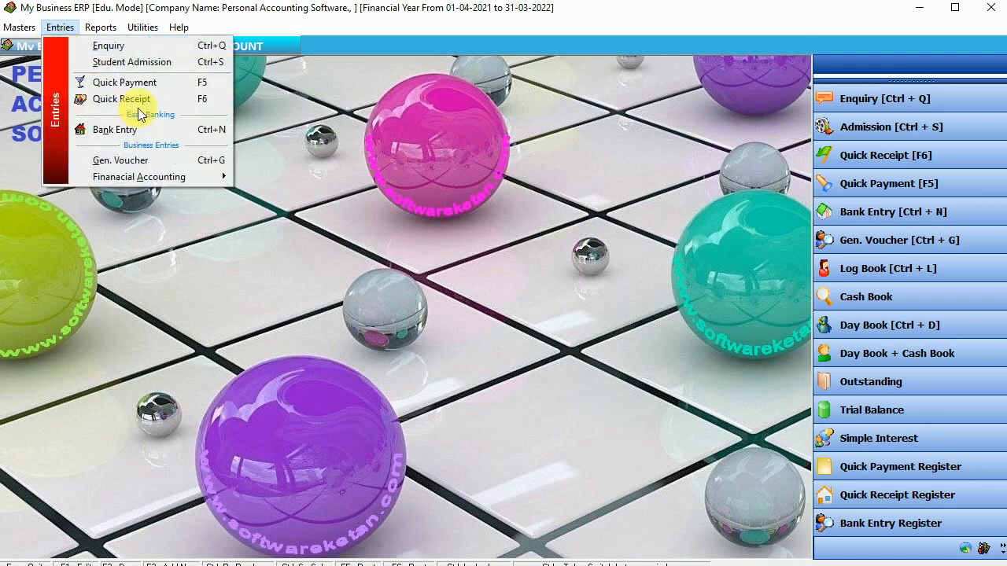
left_click(122, 99)
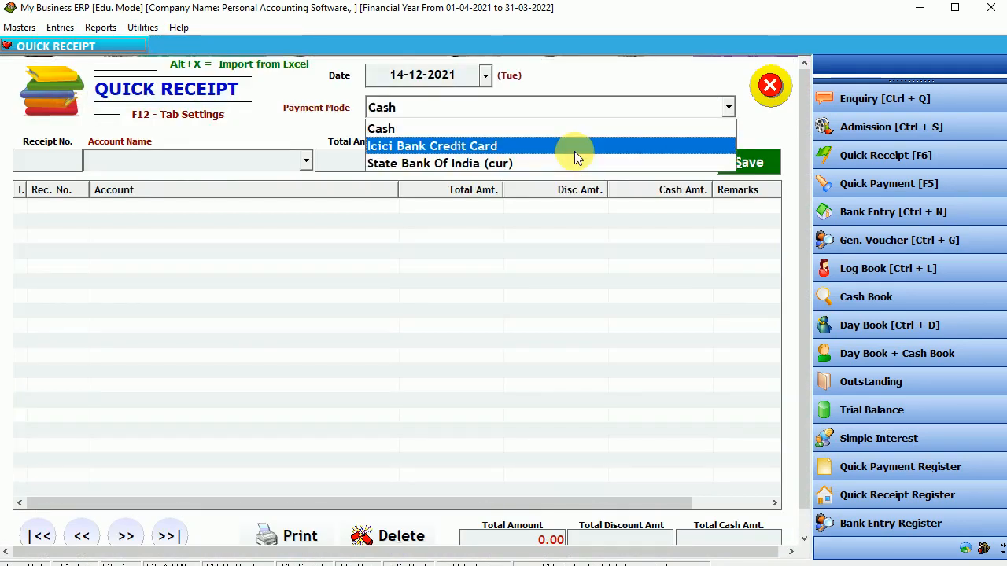
key("Down")
key("Return")
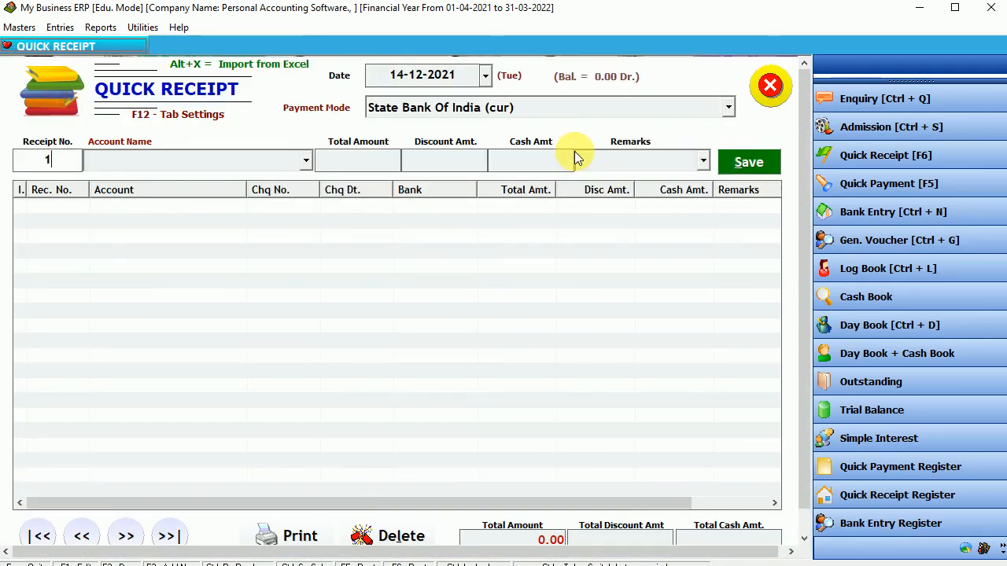
key("s")
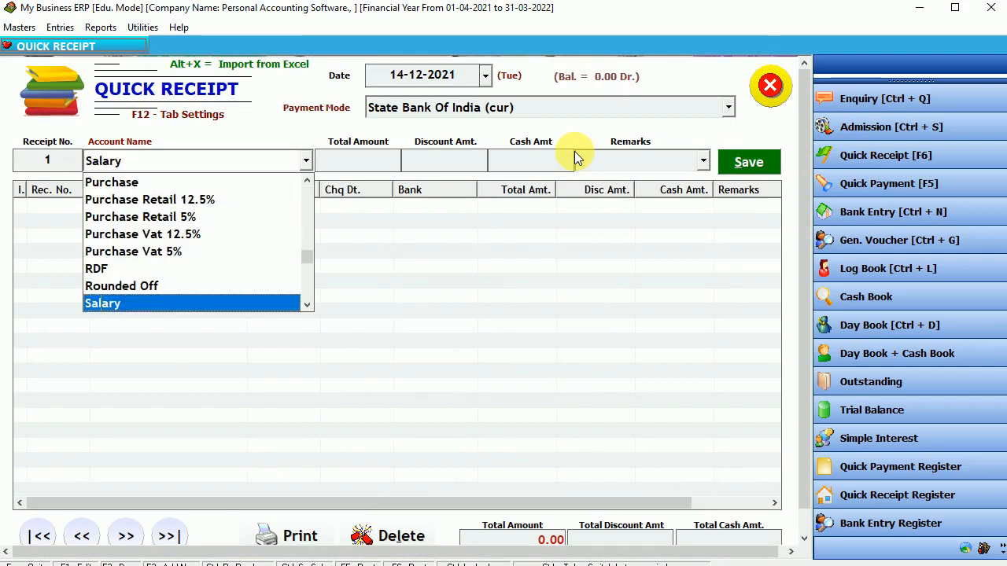
key("Down")
key("Down")
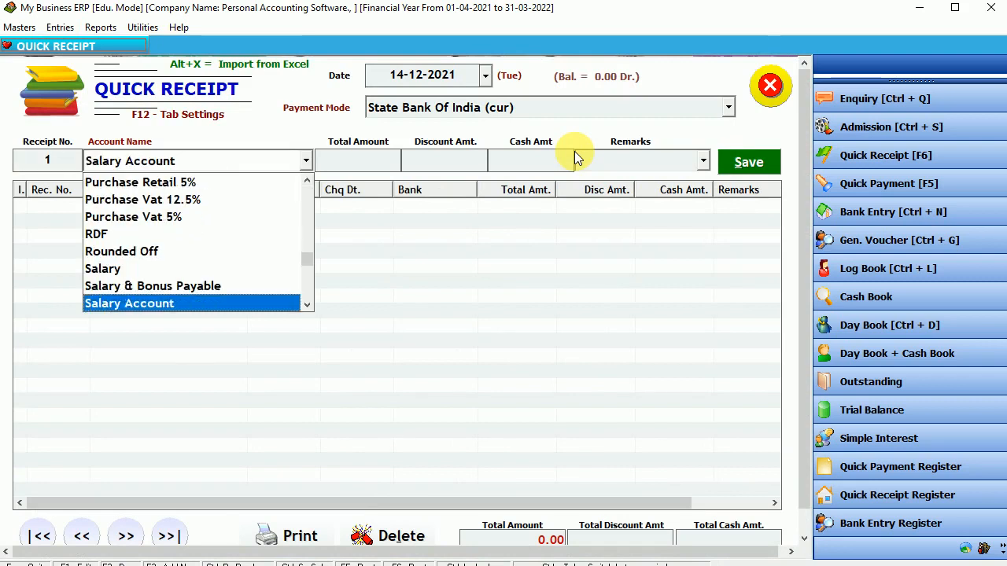
key("Down")
key("Up")
key("Return")
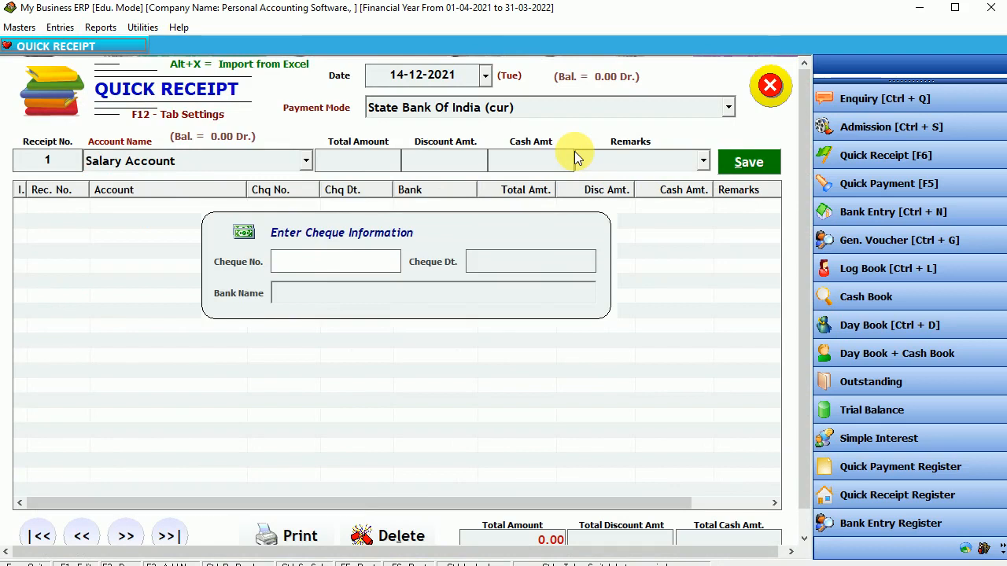
key("Return")
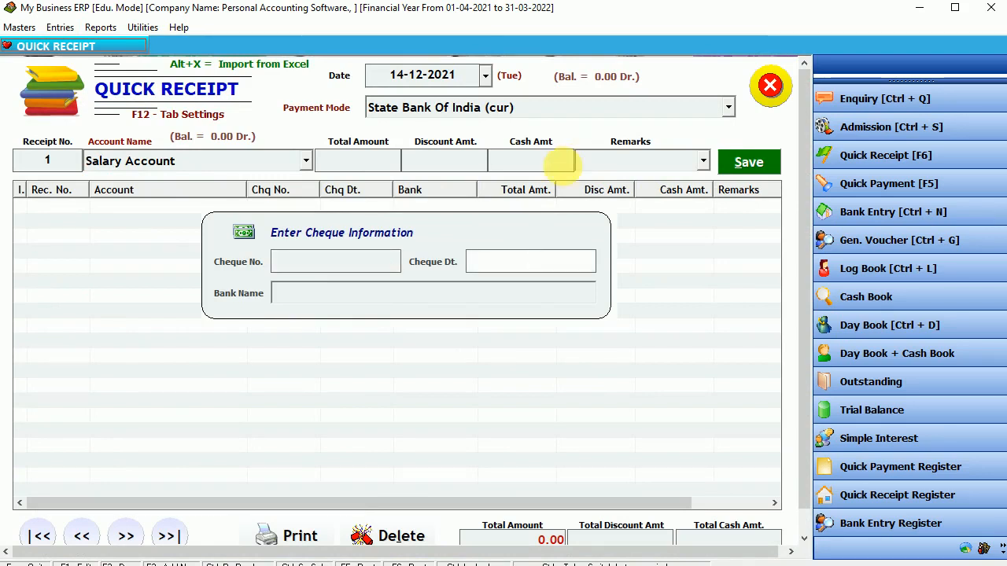
left_click(363, 262)
Enter the transfer reference, amount 50000 and remark 'dec sal', and save the receipt.
type("NEWF")
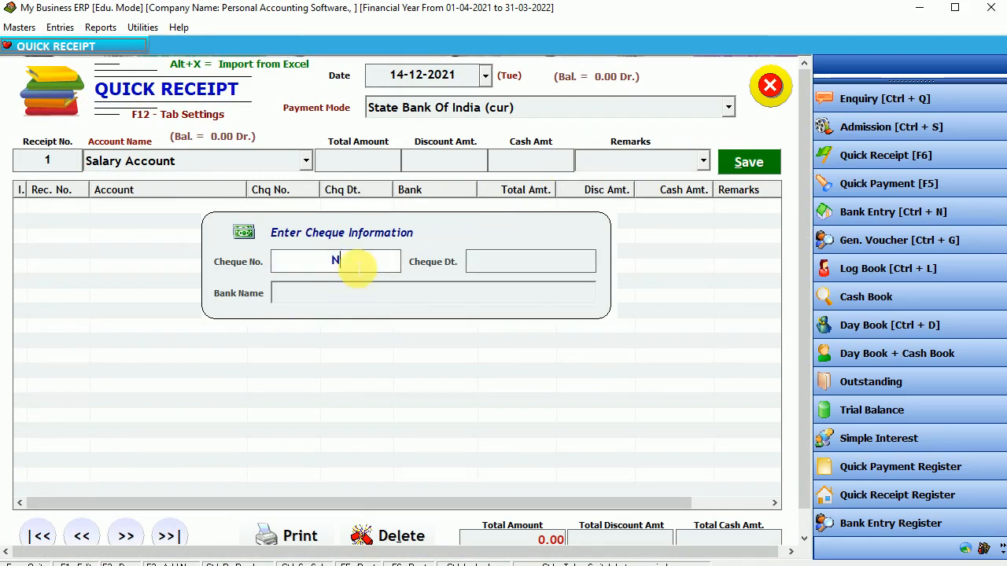
key("BackSpace")
key("BackSpace")
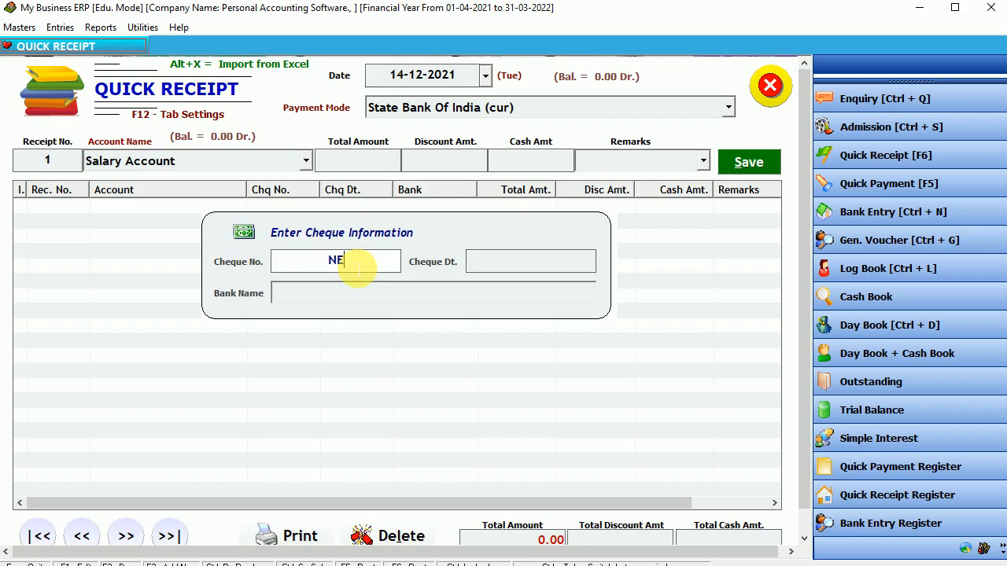
type("FT")
key("Return")
key("Return")
key("Return")
key("Return")
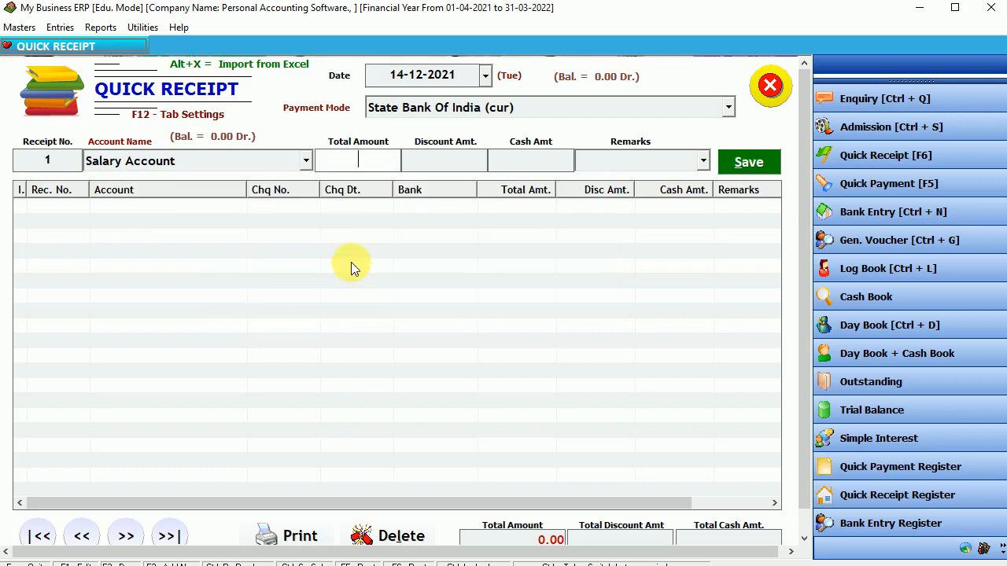
type("50000")
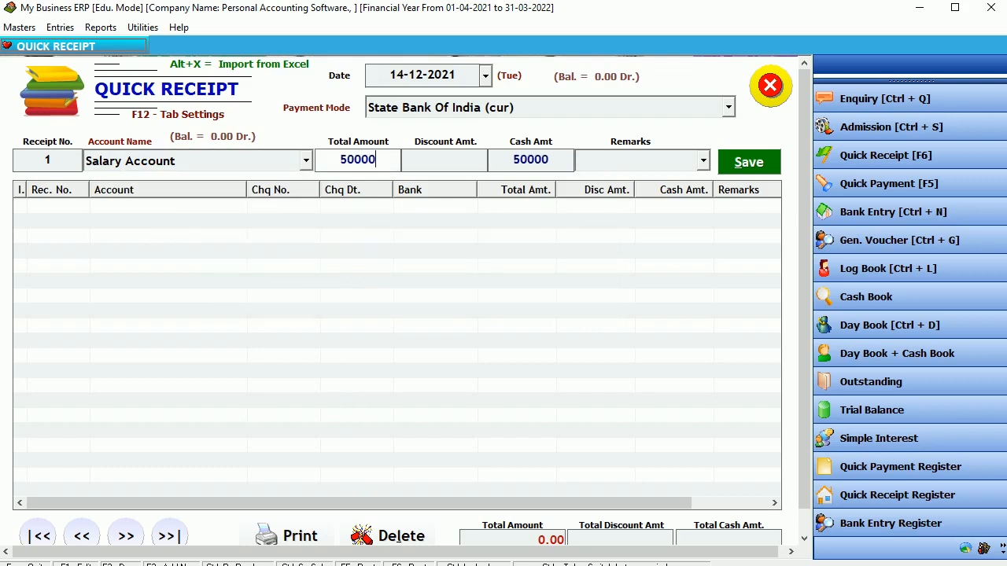
key("Return")
key("Return")
key("Return")
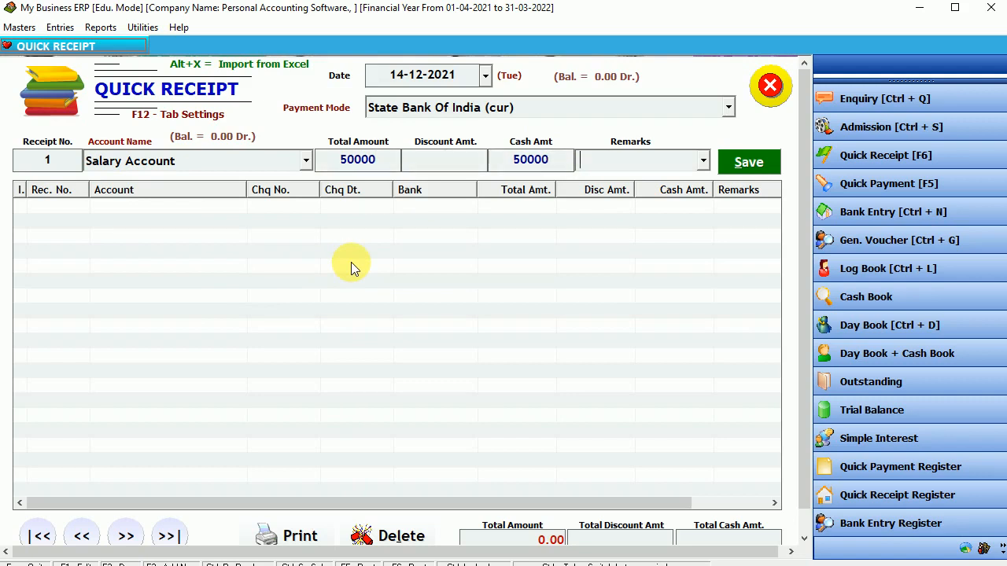
type("e")
key("BackSpace")
type("dec sal")
key("Return")
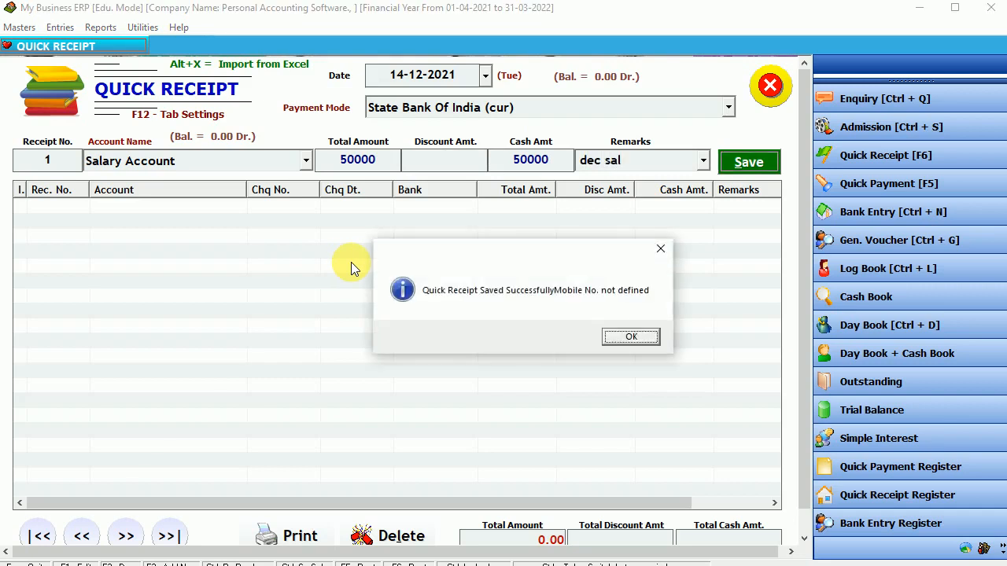
key("Return")
Review the saved receipt with State Bank Of India kept as payment mode, then close Quick Receipt.
left_click(213, 206)
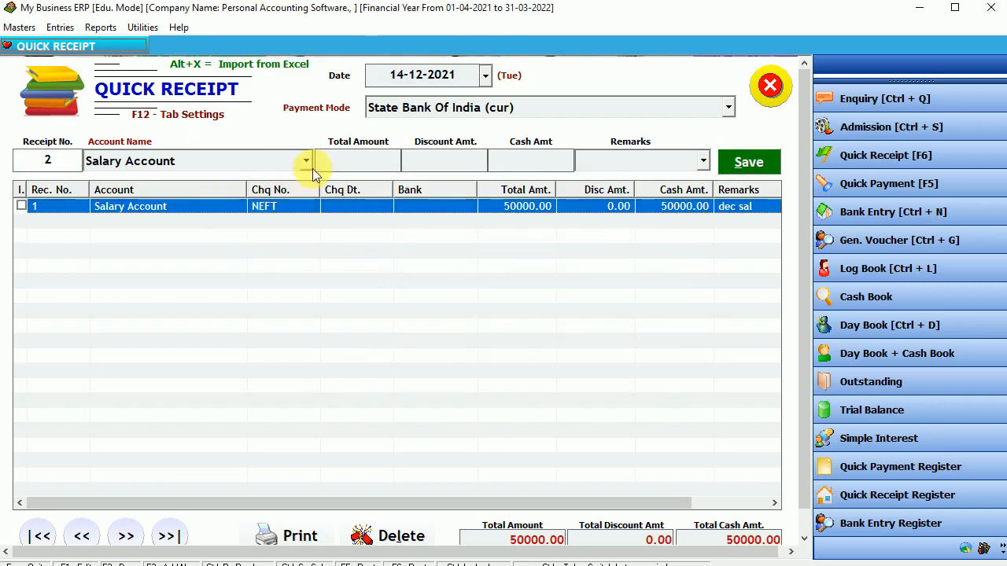
left_click(383, 112)
left_click(383, 112)
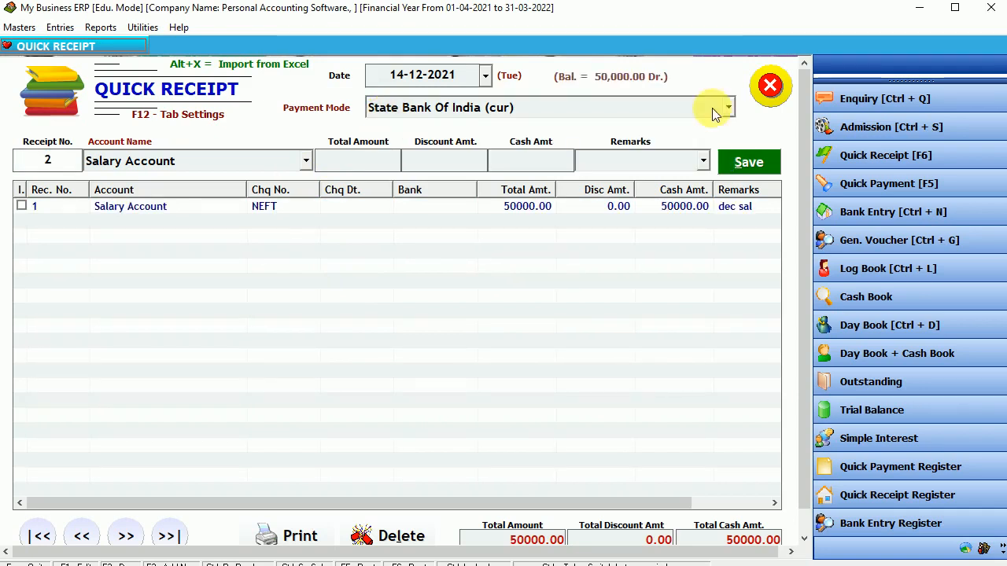
key("Escape")
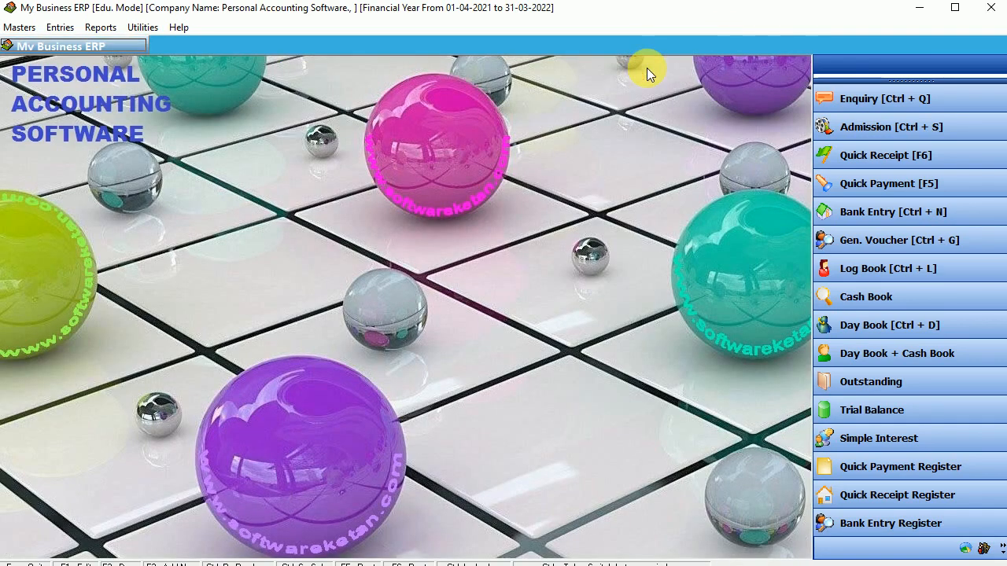
Enter a Withdraw Cash From Bank entry of 15000 from State Bank Of India.
left_click(57, 28)
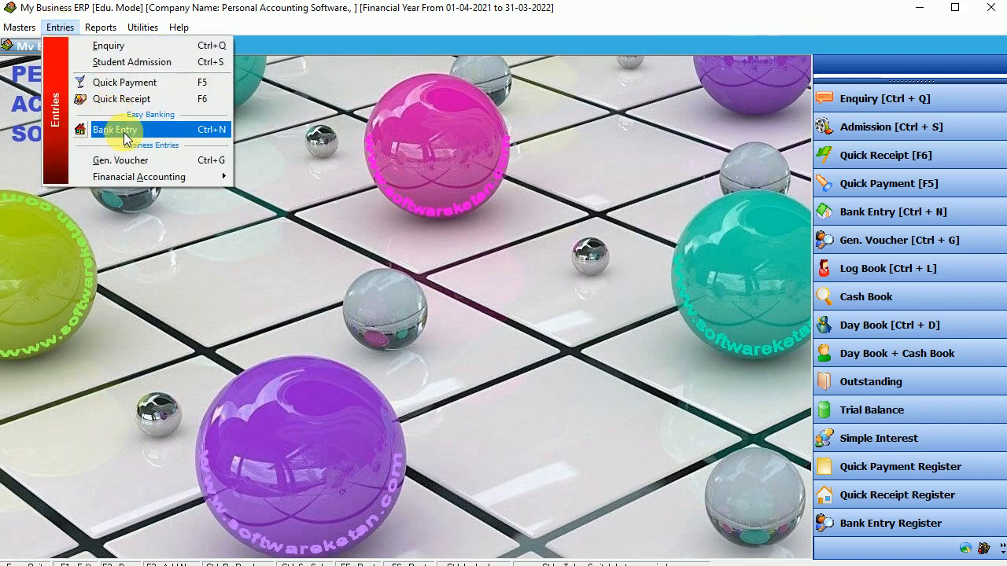
left_click(117, 130)
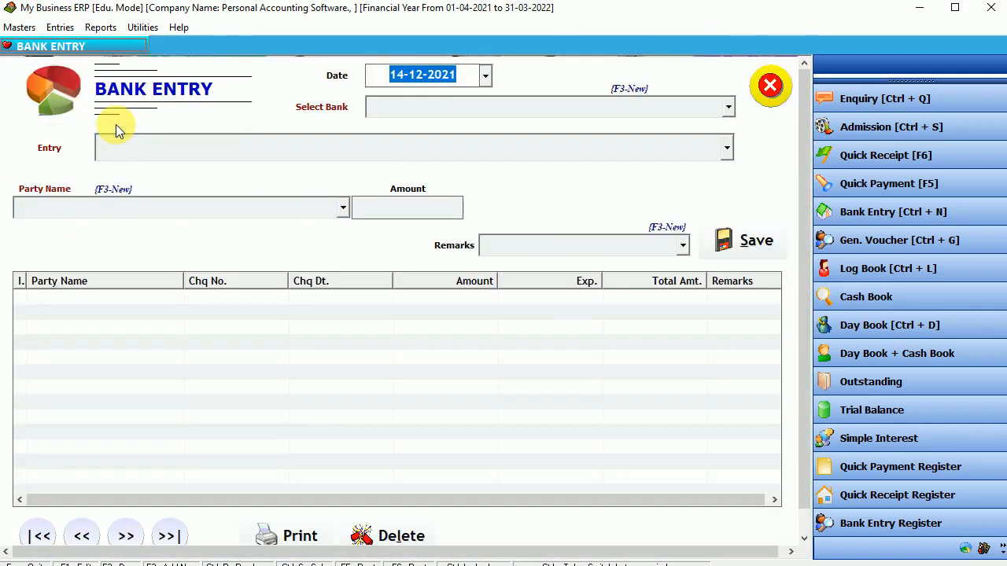
key("Return")
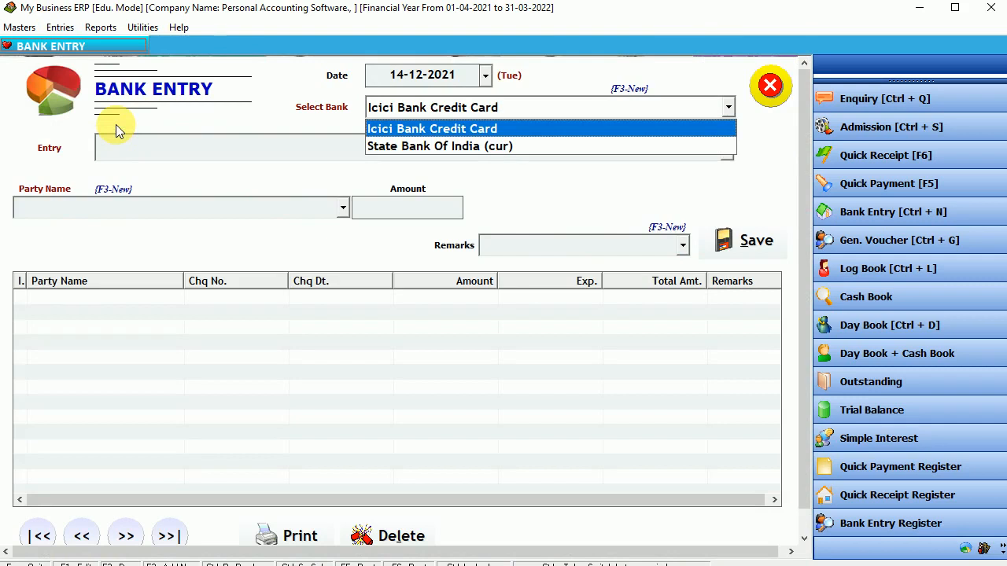
key("Down")
key("Return")
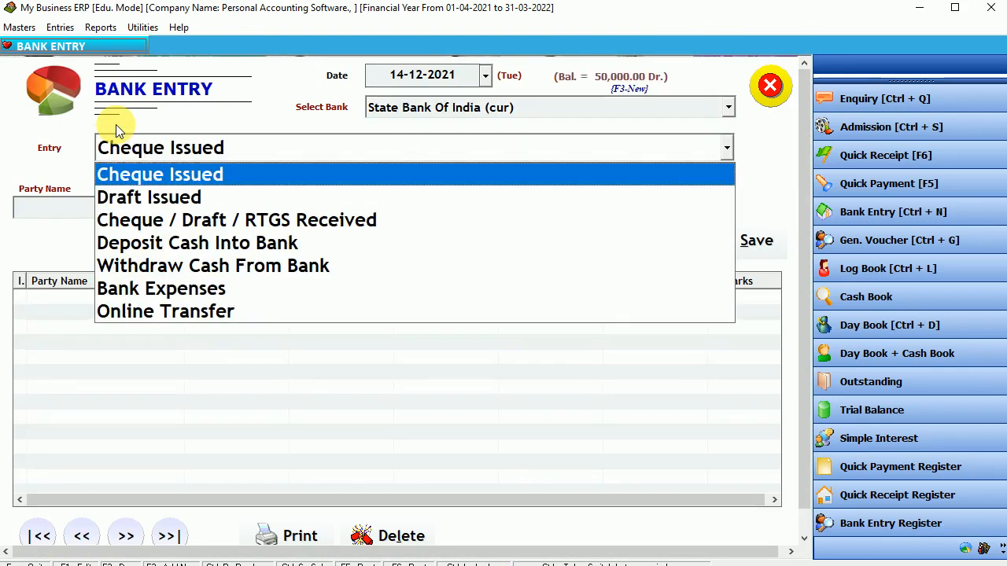
key("Down")
key("Down")
key("Down")
key("Down")
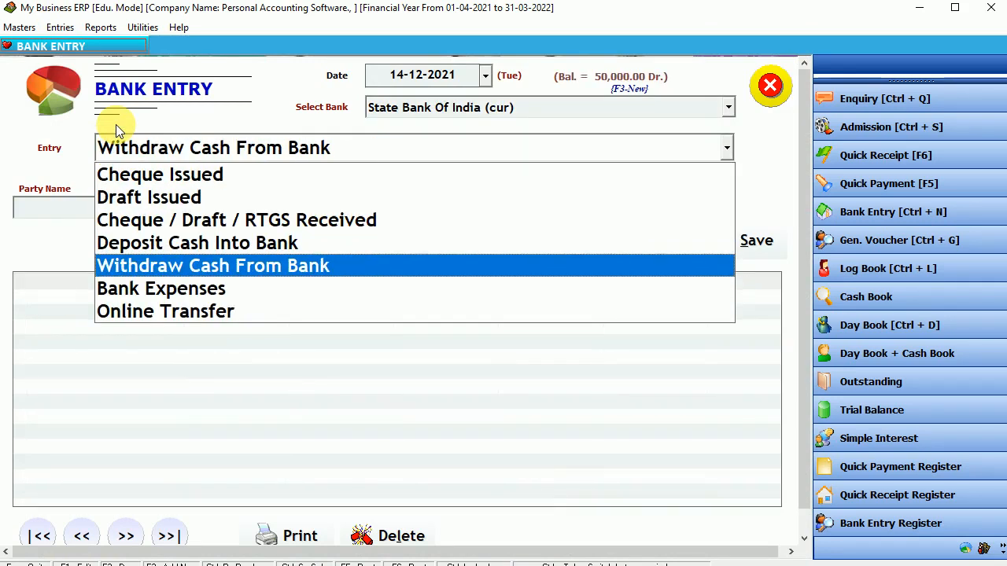
key("Return")
key("Return")
type("15000")
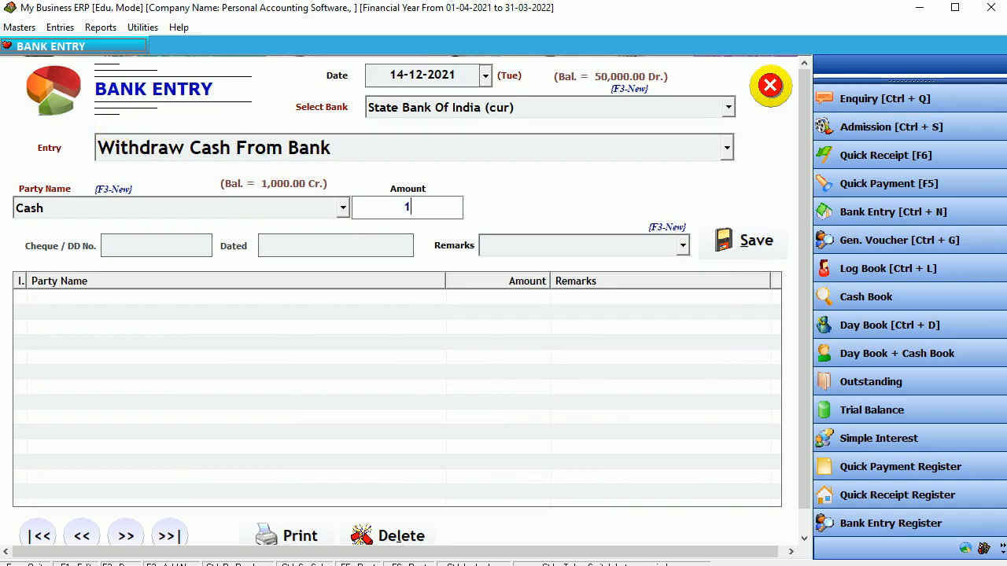
key("Return")
key("Return")
key("Return")
key("Return")
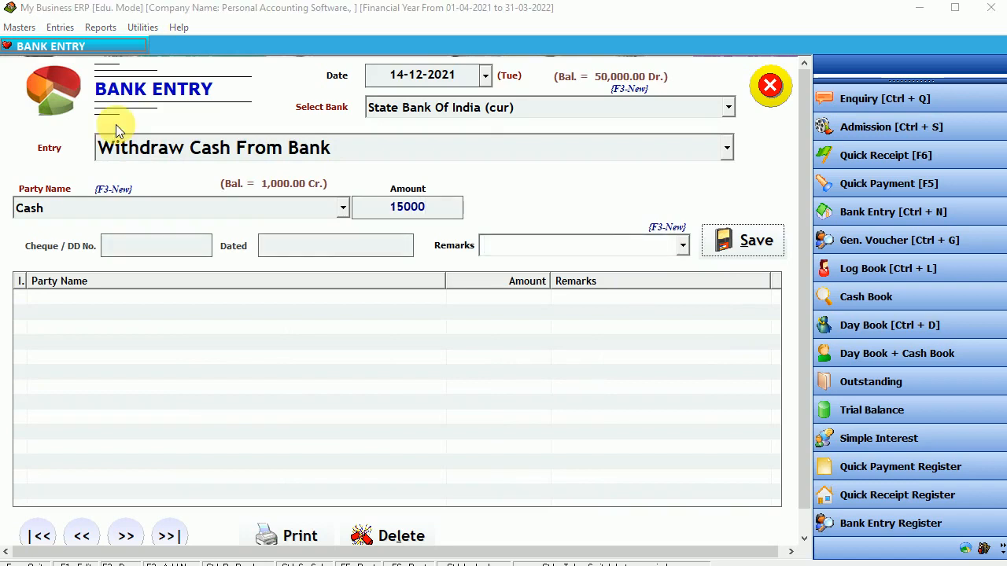
Save the 15,000 withdrawal, check the Cash row and close the Bank Entry form.
key("Return")
key("Return")
left_click(322, 297)
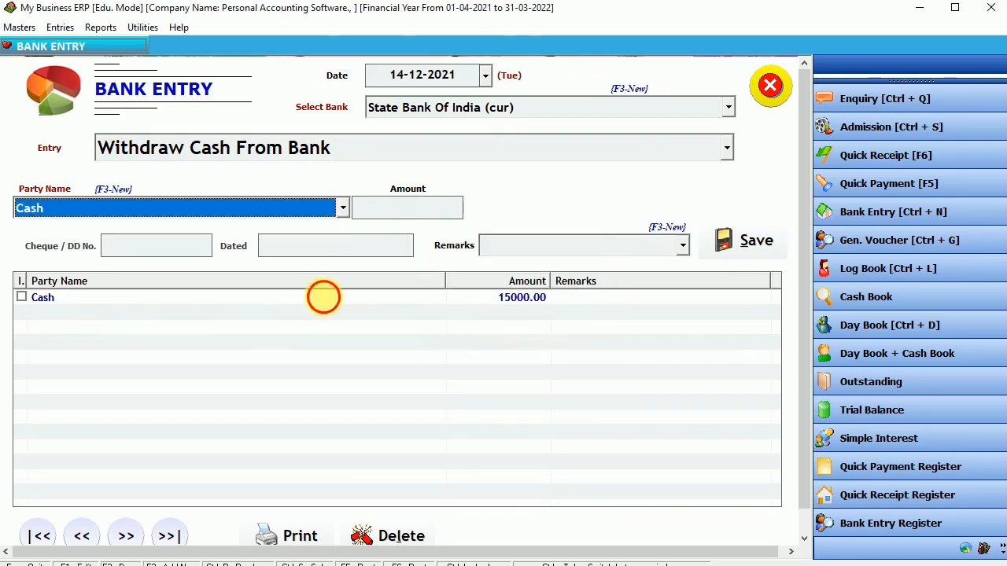
left_click(326, 299)
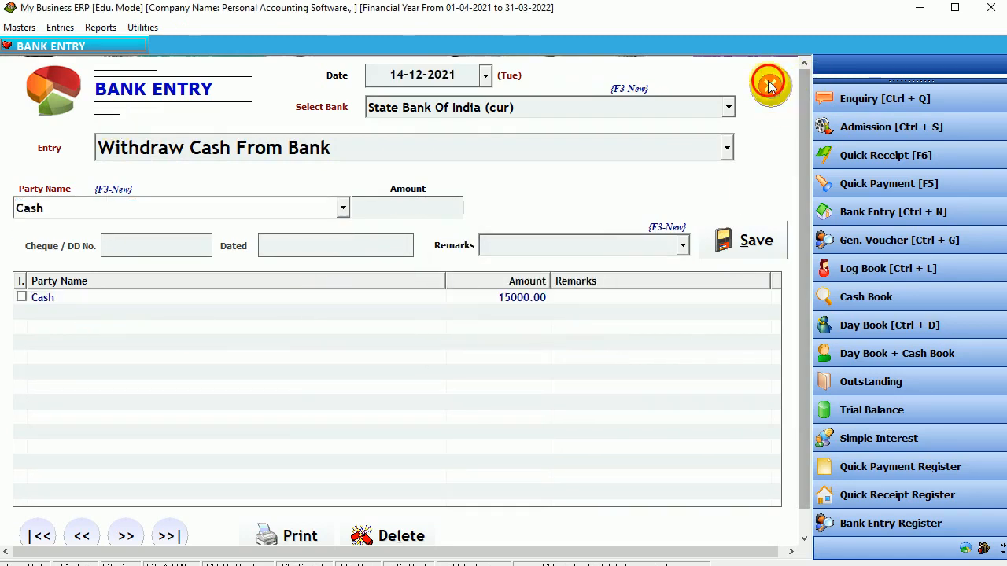
left_click(770, 84)
left_click(99, 31)
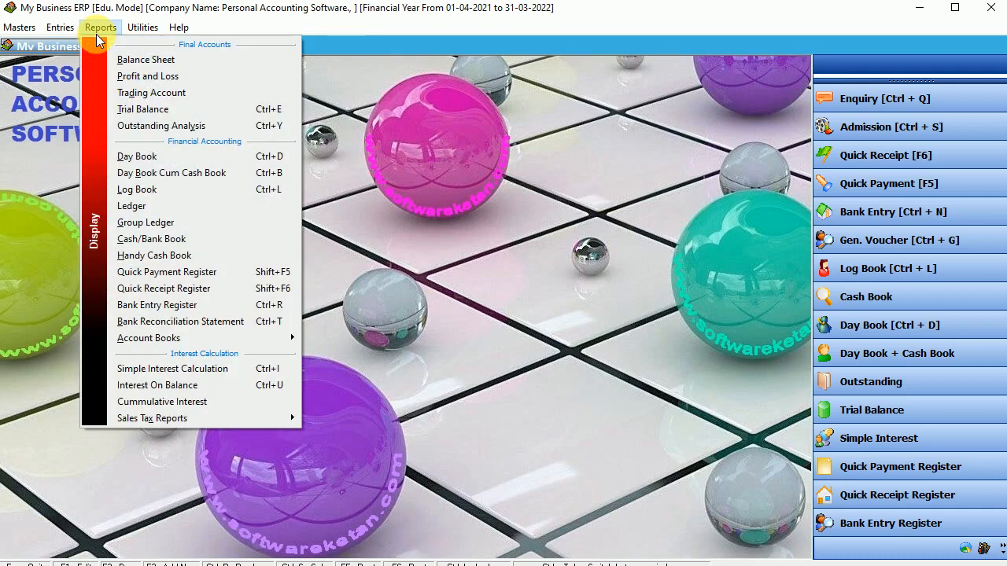
Load the Cash ledger in Log Book and open the 10-11-2021 payment voucher of 1,000 to 1 - Test.
left_click(167, 189)
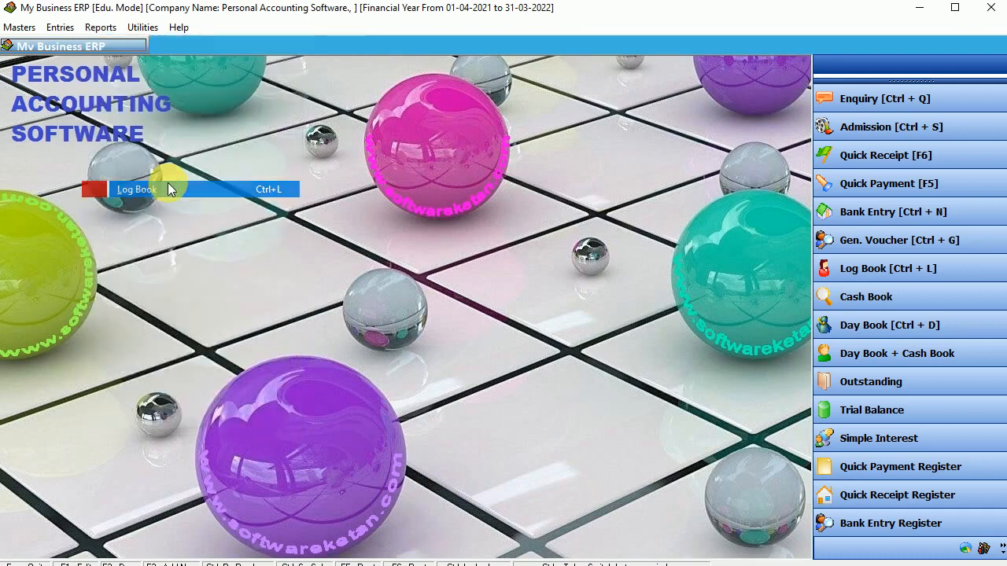
type("cash")
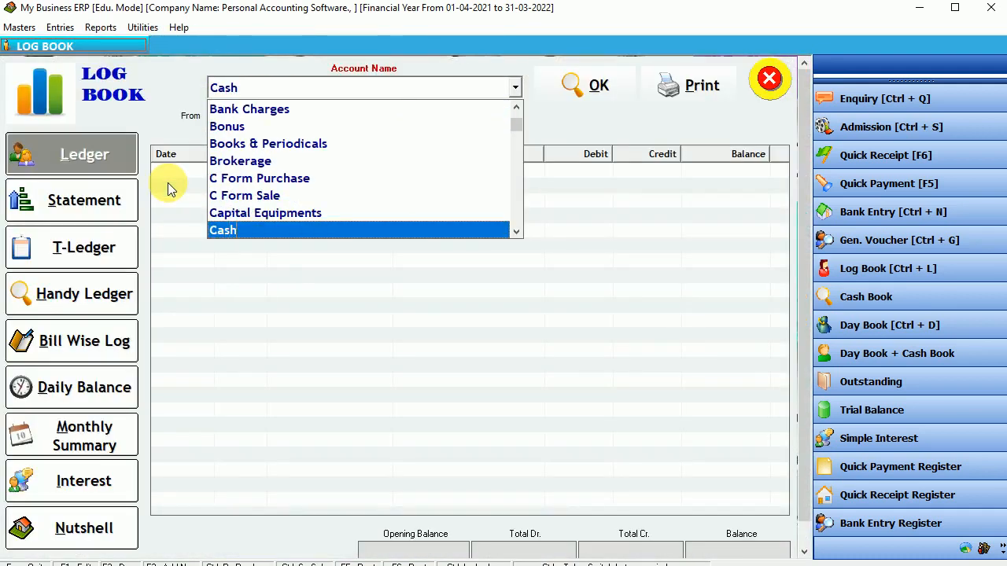
key("Return")
key("Return")
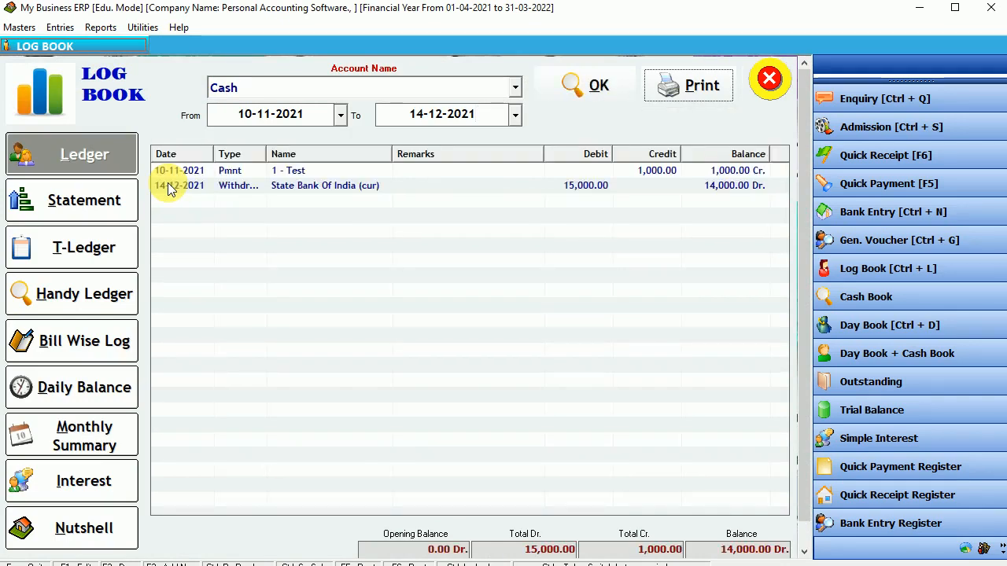
left_click(231, 173)
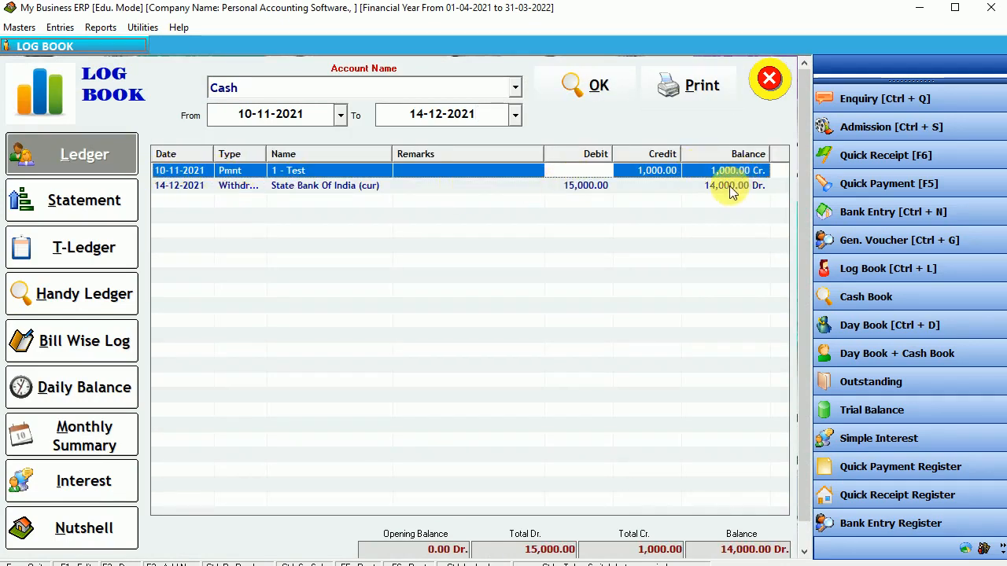
left_click(581, 187)
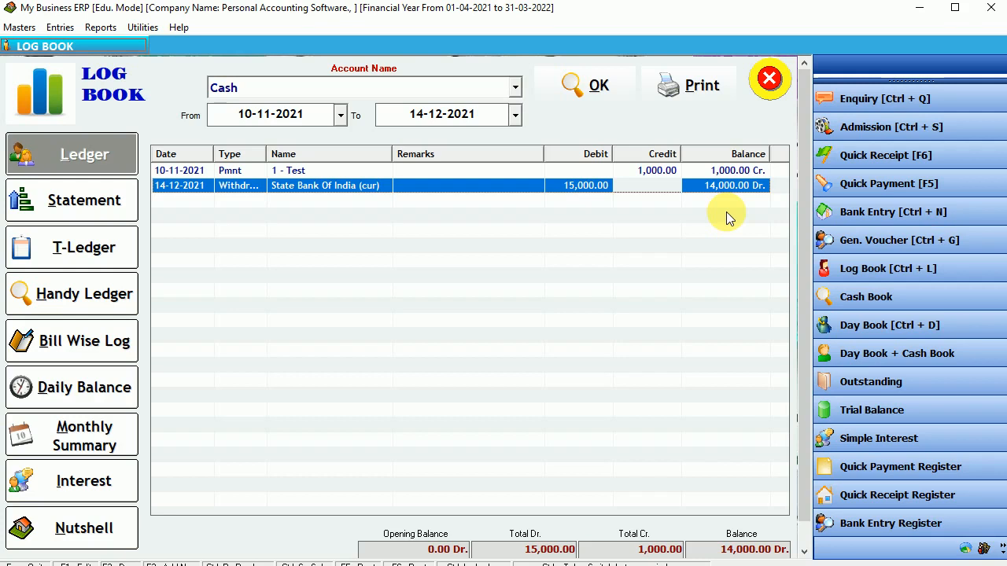
double_click(650, 170)
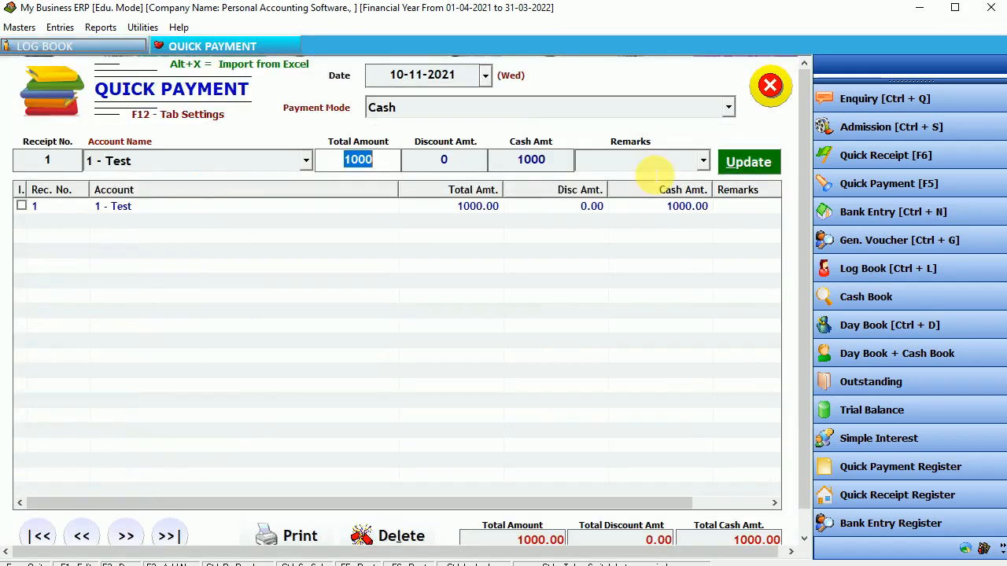
Delete the 1,000 cash payment to 1 - Test and close the Quick Payment voucher.
left_click(23, 207)
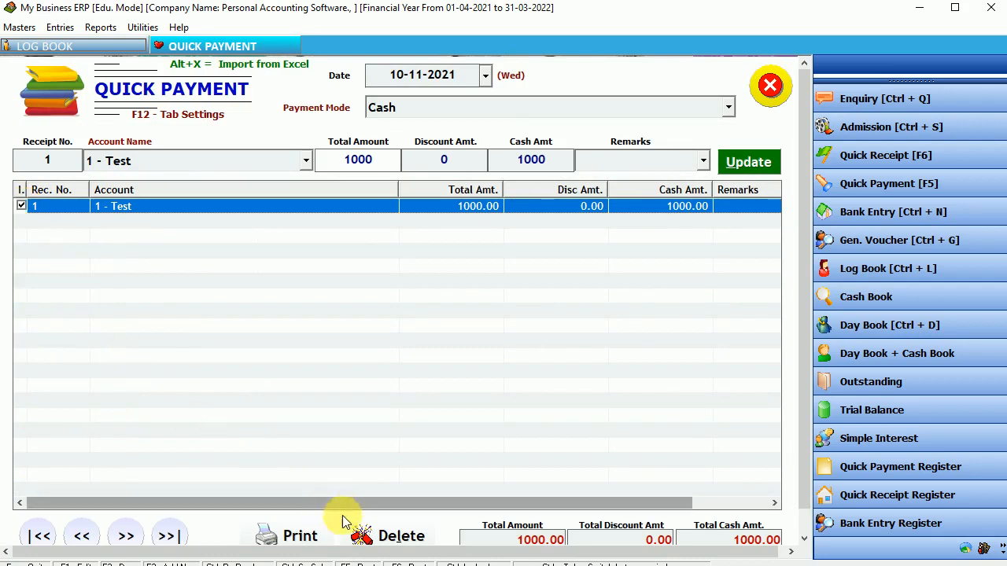
left_click(383, 535)
left_click(550, 338)
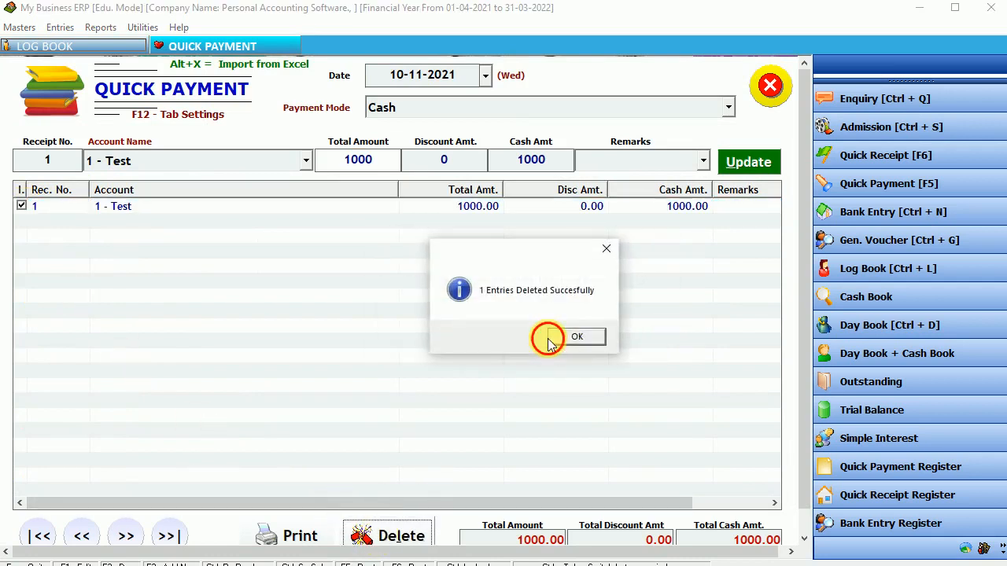
left_click(576, 336)
left_click(769, 85)
Reload the Cash ledger showing only the 15,000 withdrawal, check the dates, and close Log Book.
left_click(586, 88)
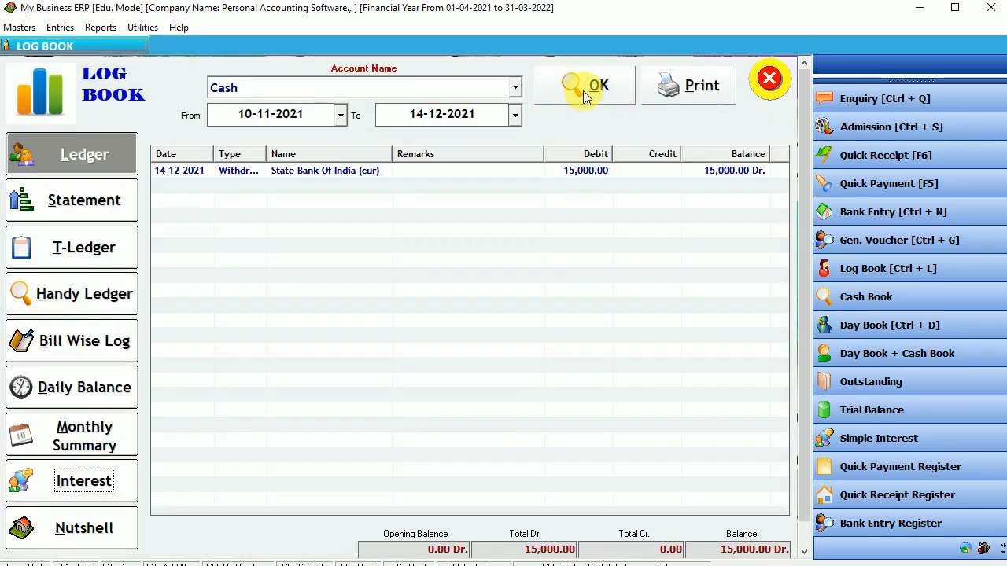
left_click(579, 173)
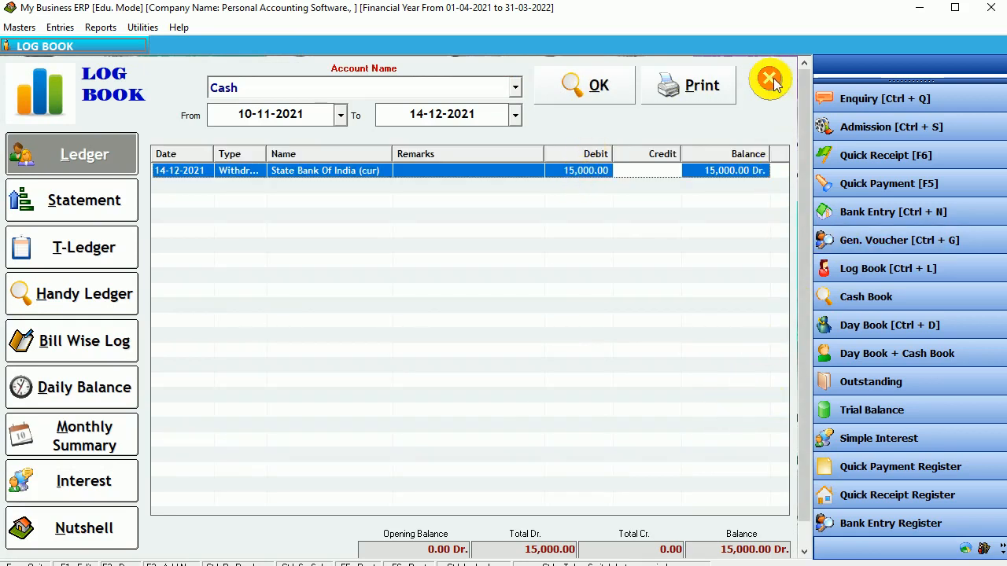
left_click(341, 115)
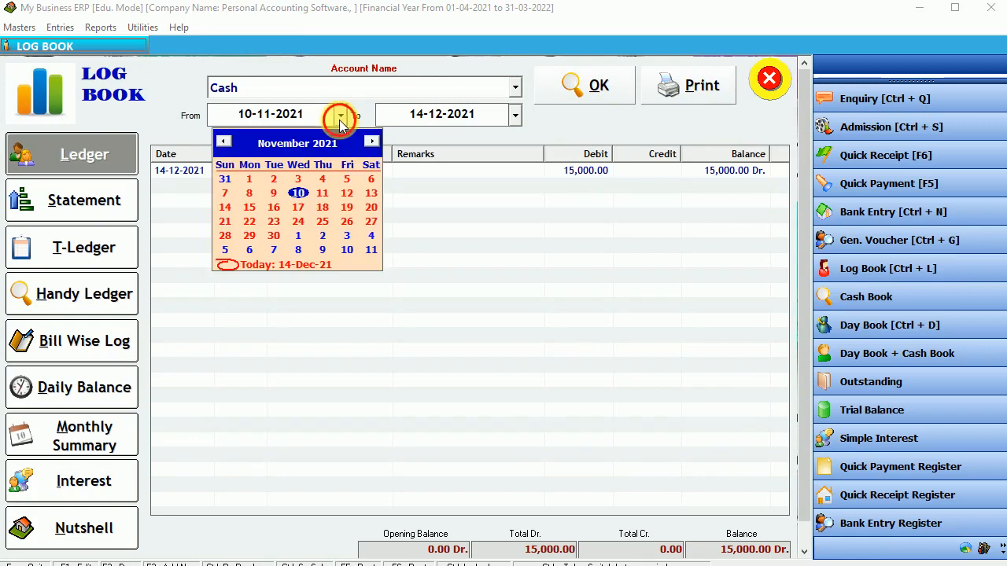
left_click(341, 115)
left_click(515, 114)
left_click(515, 115)
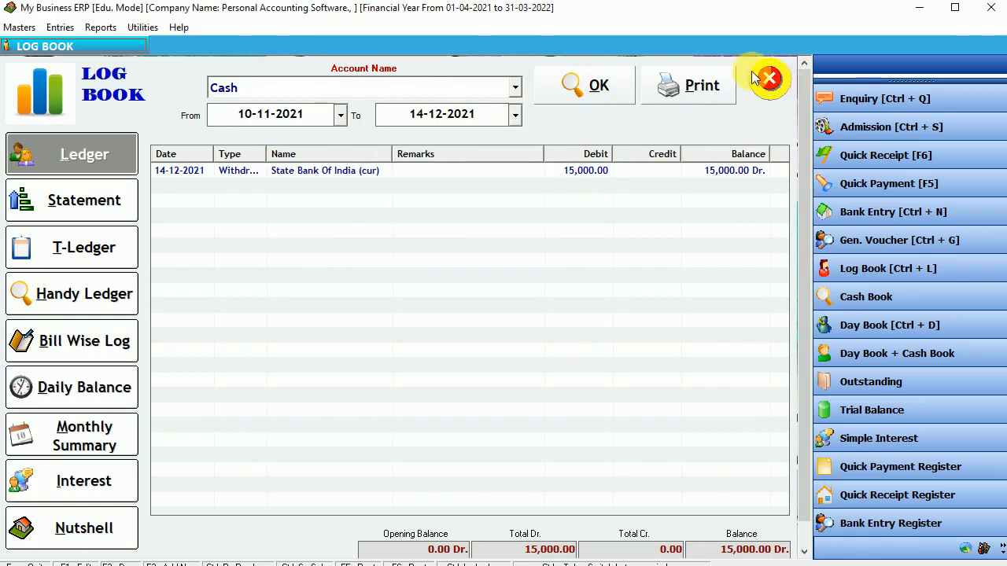
left_click(767, 78)
left_click(59, 26)
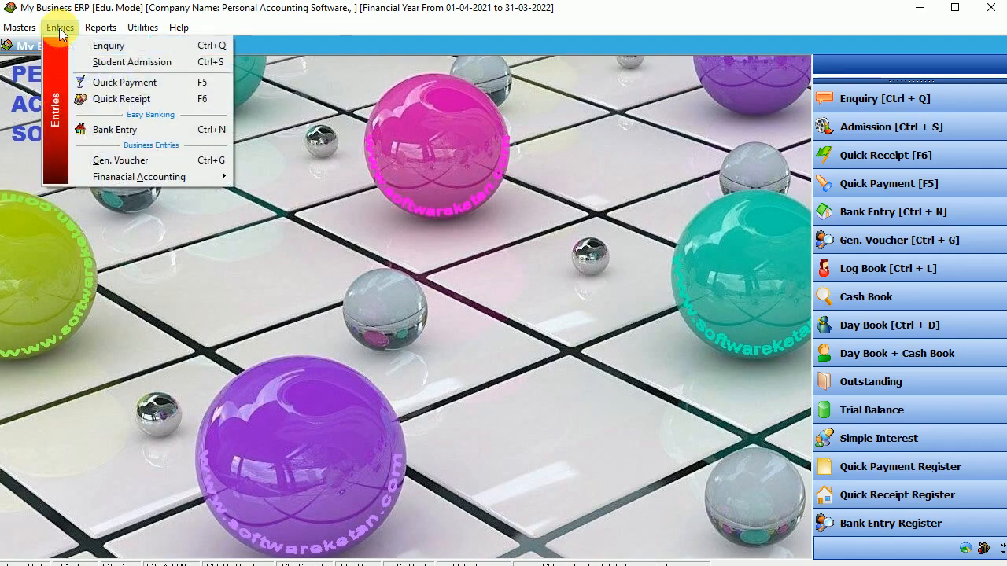
Save a 250 cash quick payment to Vegetable Purchase dated 14-11-2021.
left_click(126, 83)
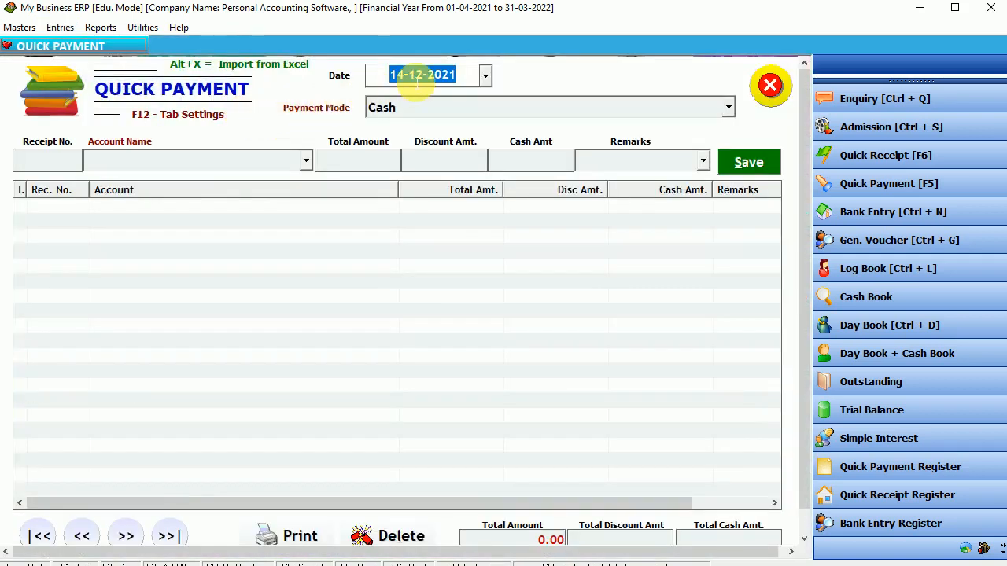
left_click(419, 75)
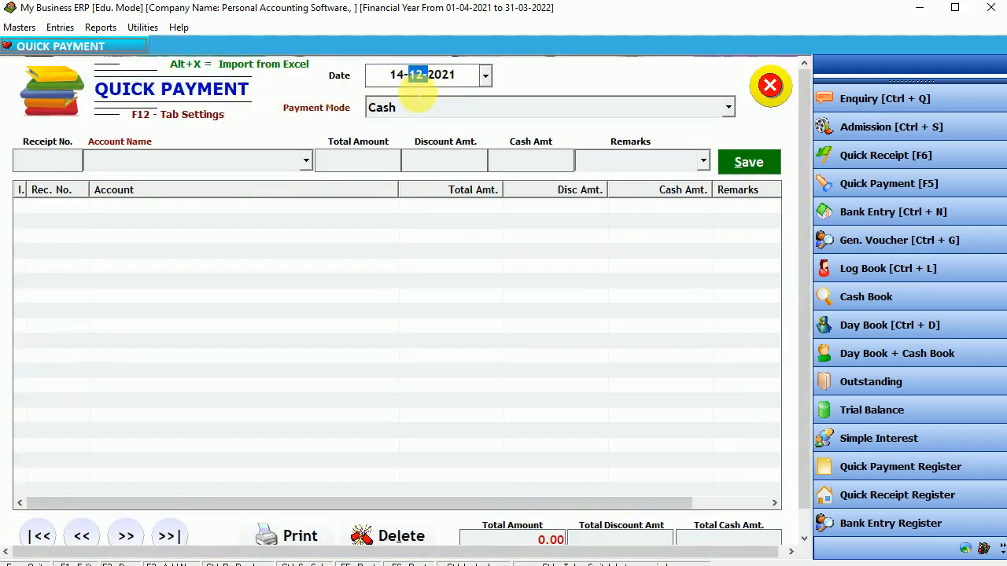
left_click(425, 79)
left_click_drag(428, 80, 414, 76)
type("11")
key("Return")
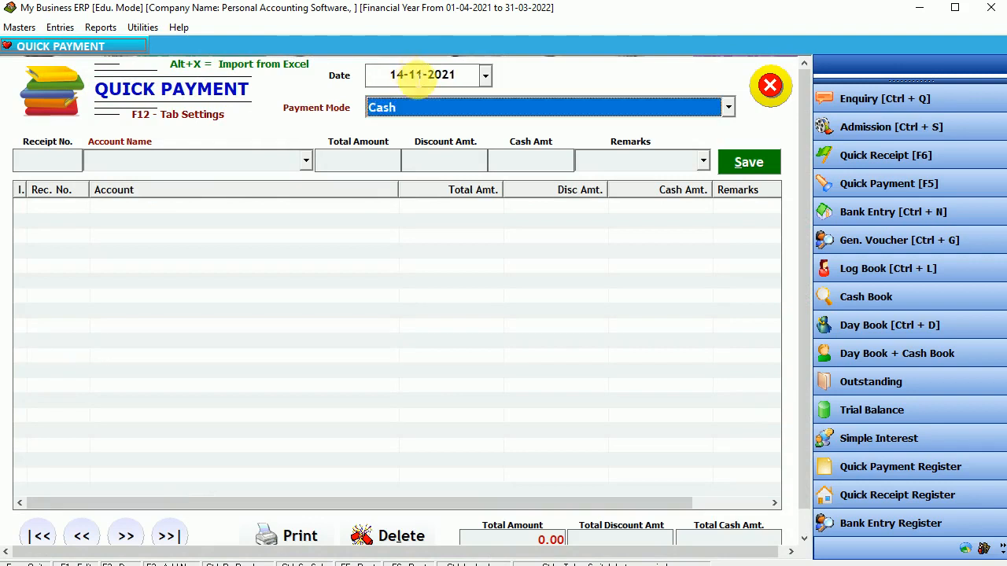
key("Return")
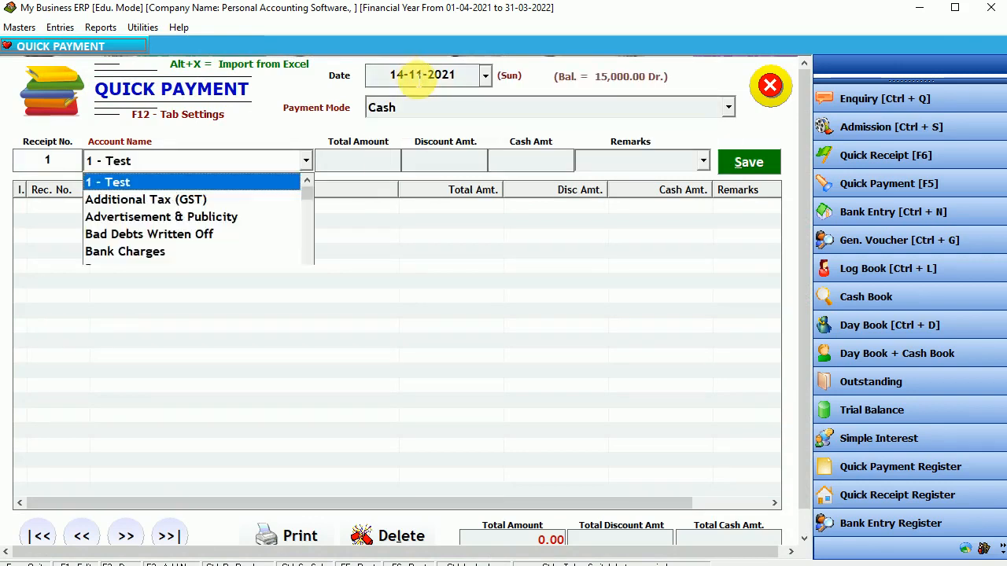
type("ve")
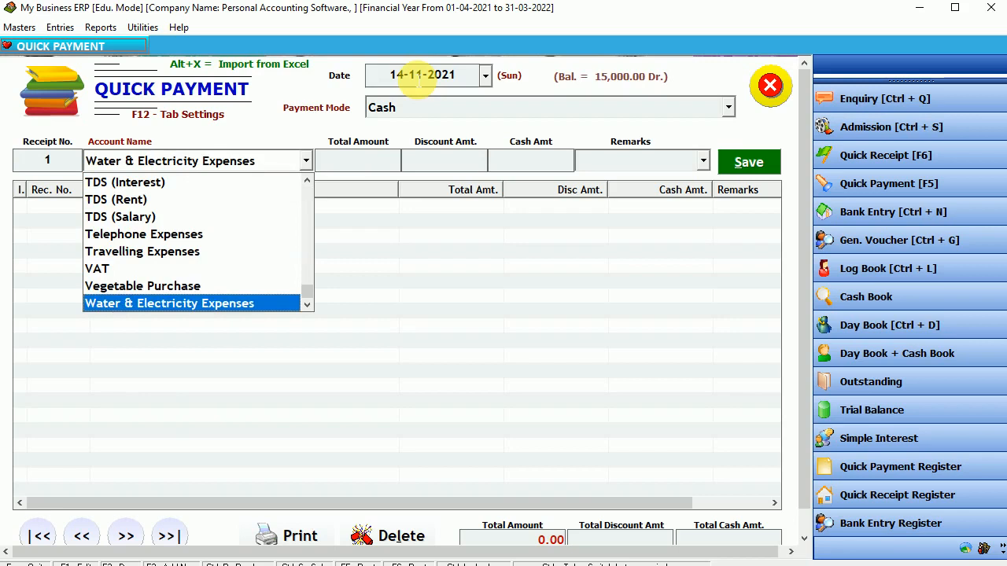
key("Up")
key("Return")
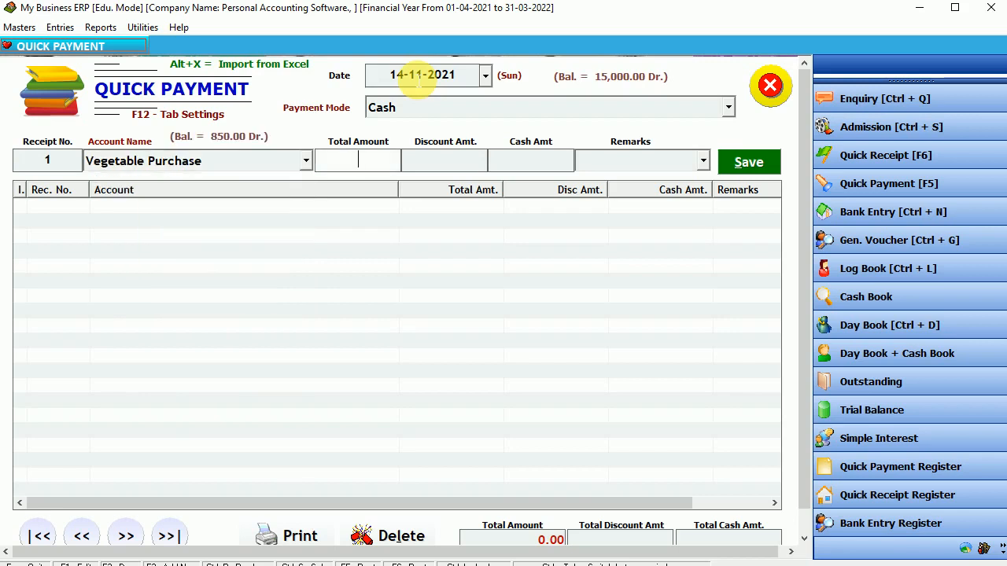
type("250")
key("Return")
key("Return")
key("Return")
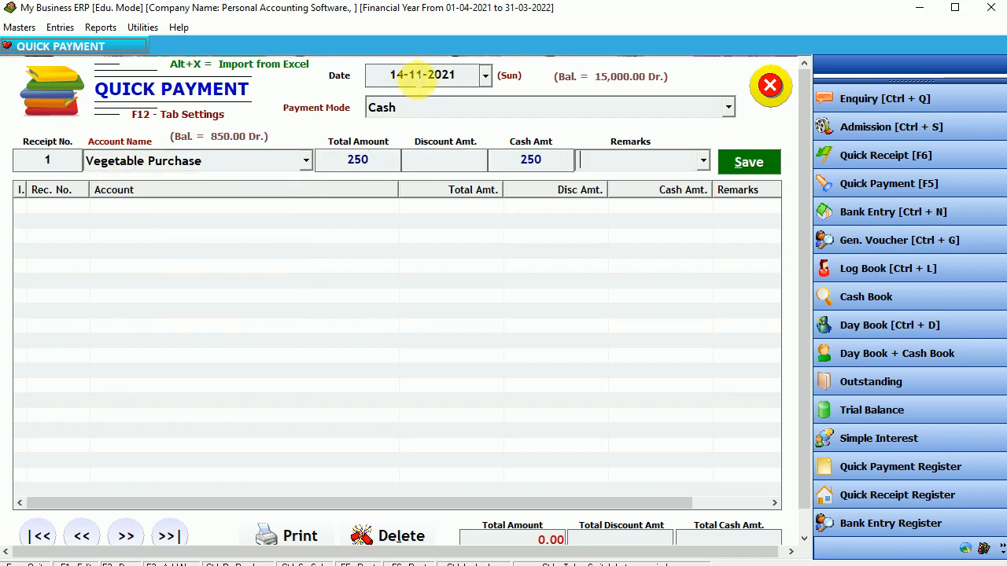
key("Return")
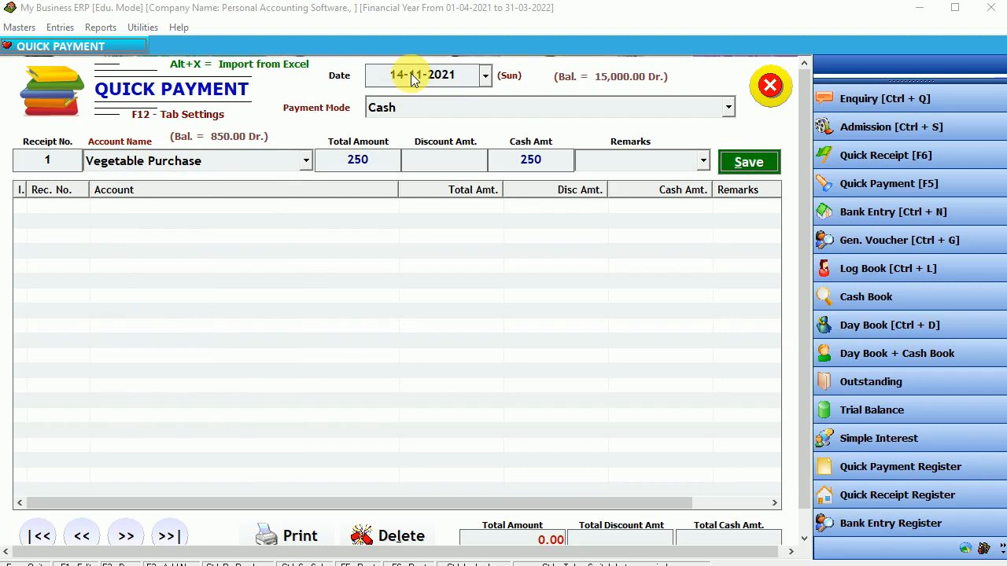
key("Return")
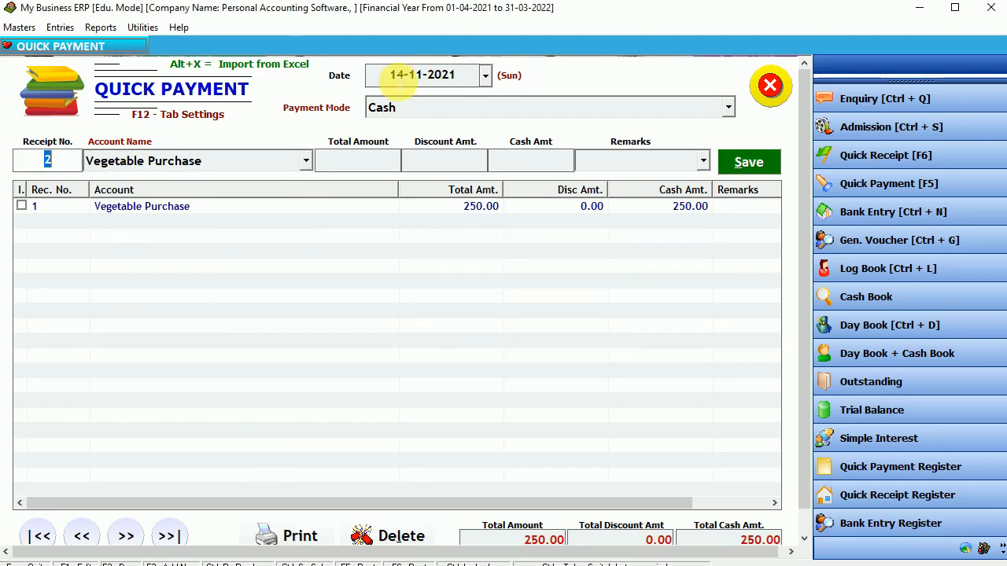
Save a second cash payment of 350 dated 20-11-2021, then close the form.
left_click(393, 75)
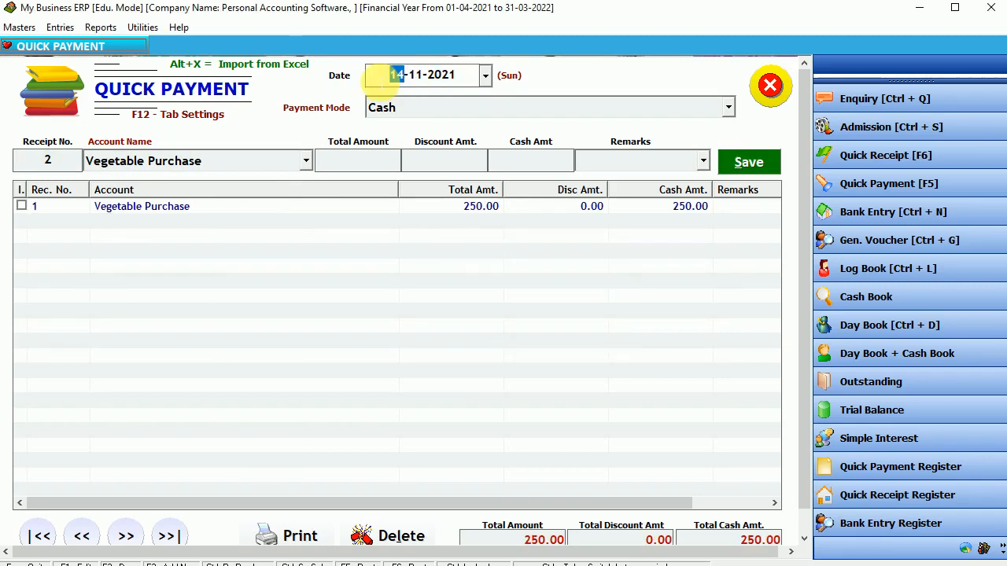
type("20")
key("Return")
key("Return")
key("Return")
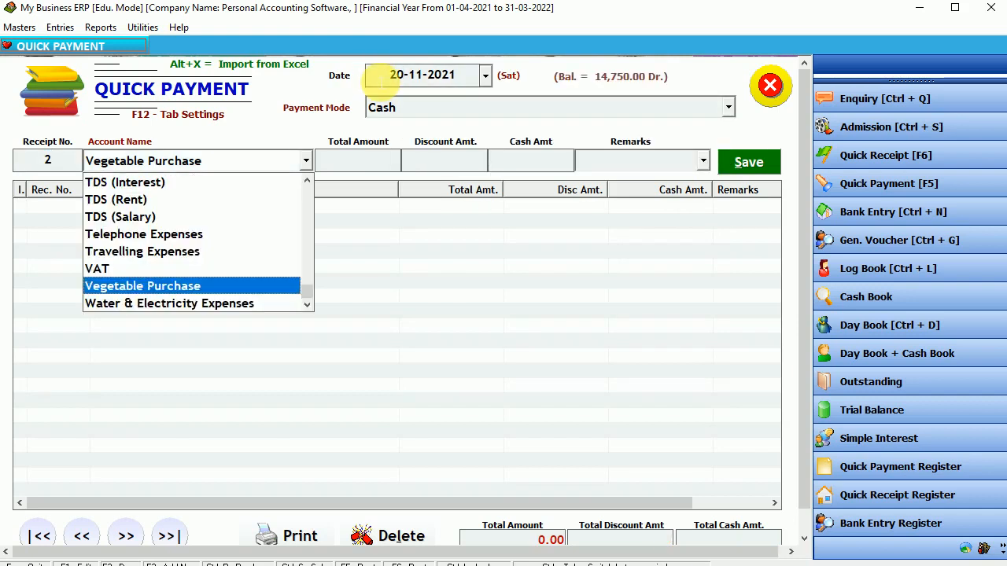
key("Return")
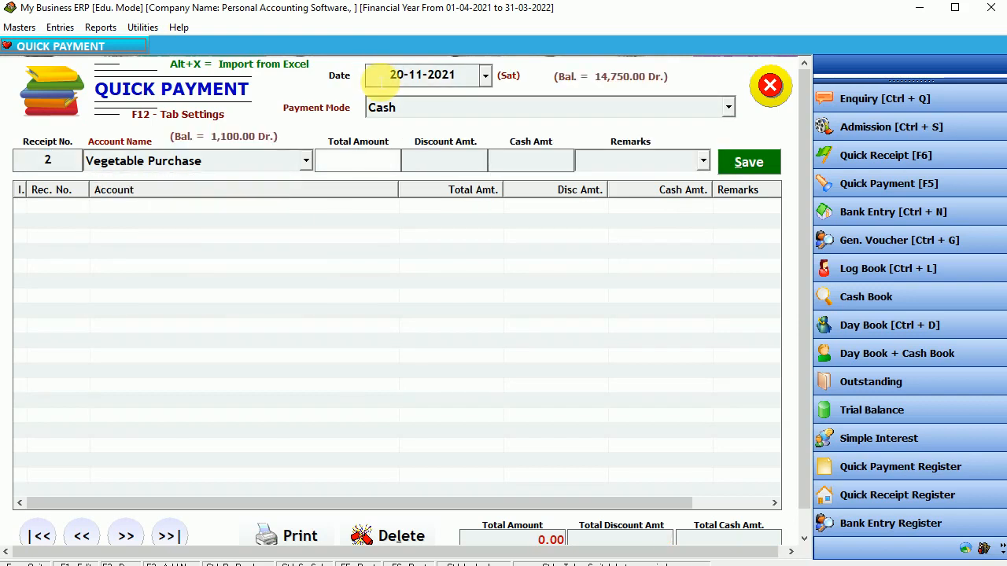
type("350")
key("Return")
key("Return")
key("Return")
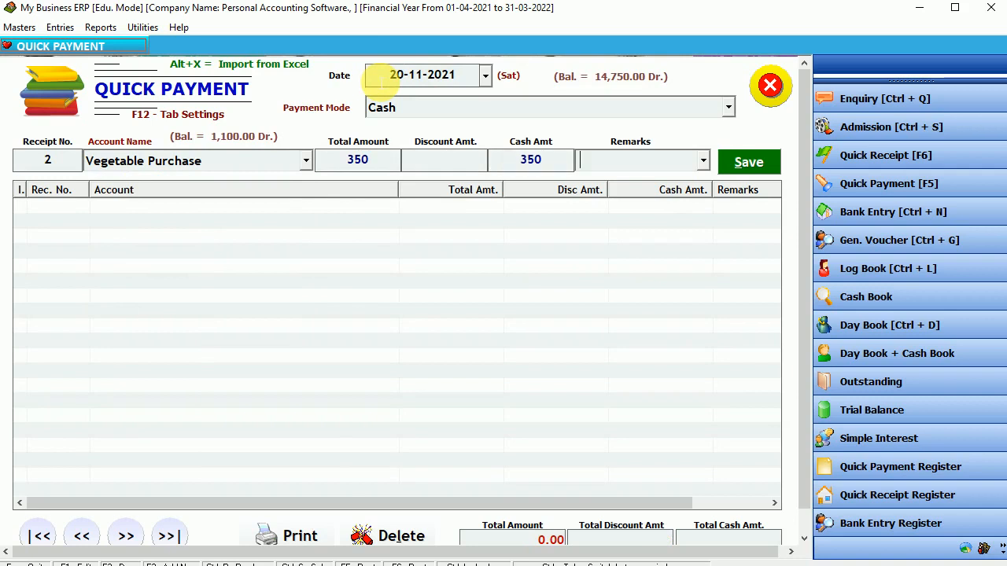
key("Return")
key("Return")
key("Return")
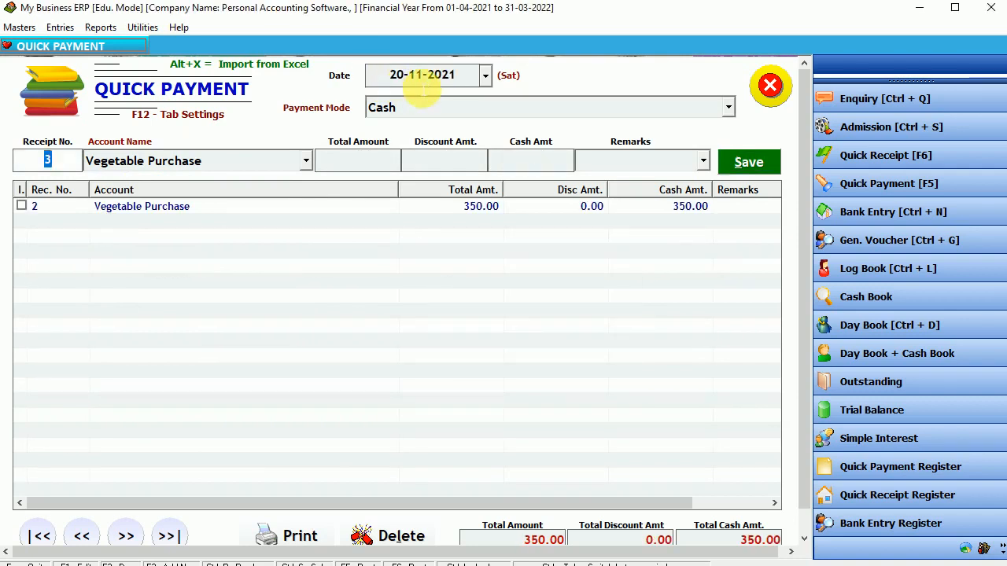
left_click(426, 81)
key("Escape")
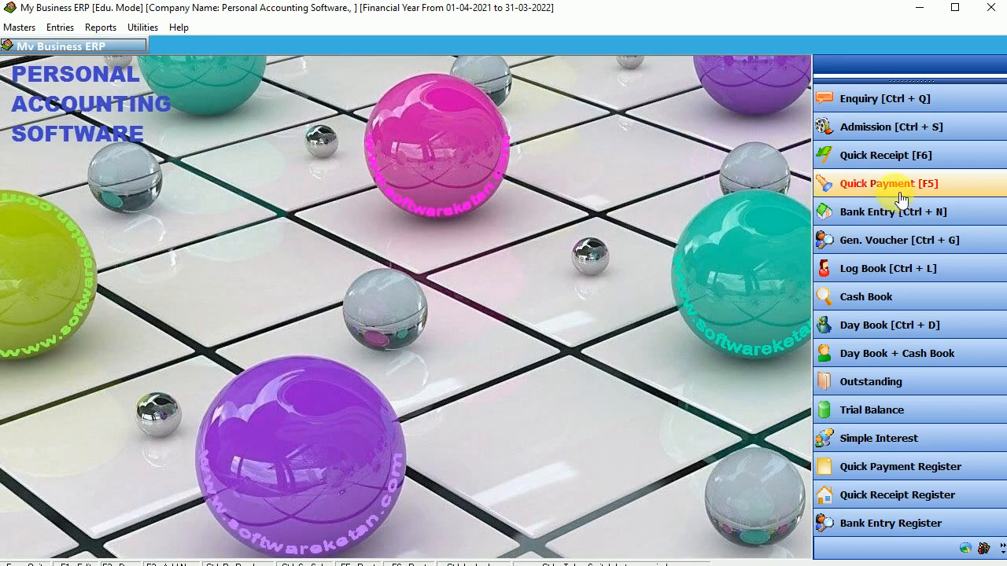
Record a 1250 cash payment to Vegetable Purchase dated 14-12-2021 as receipt 3, then close the form.
left_click(899, 197)
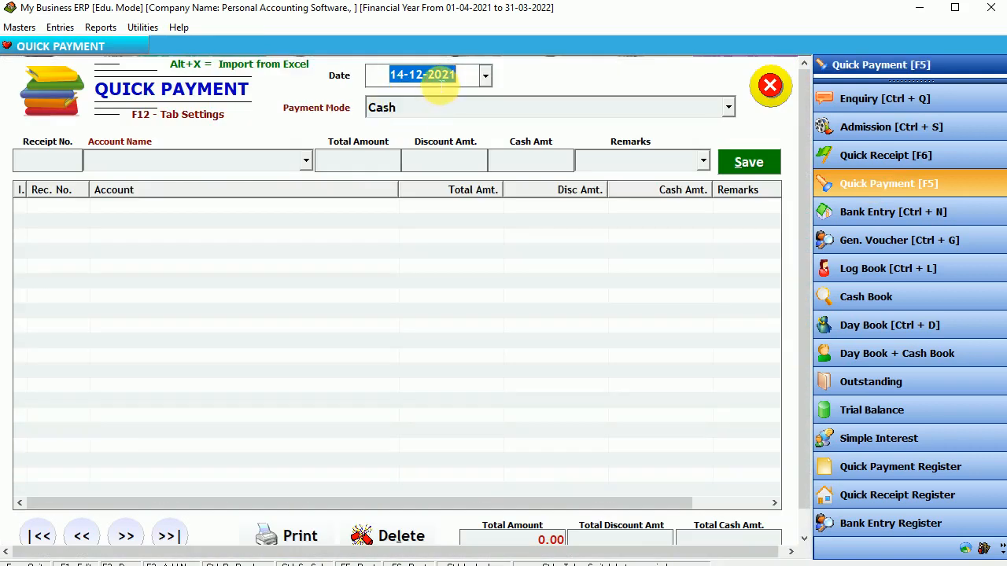
key("Return")
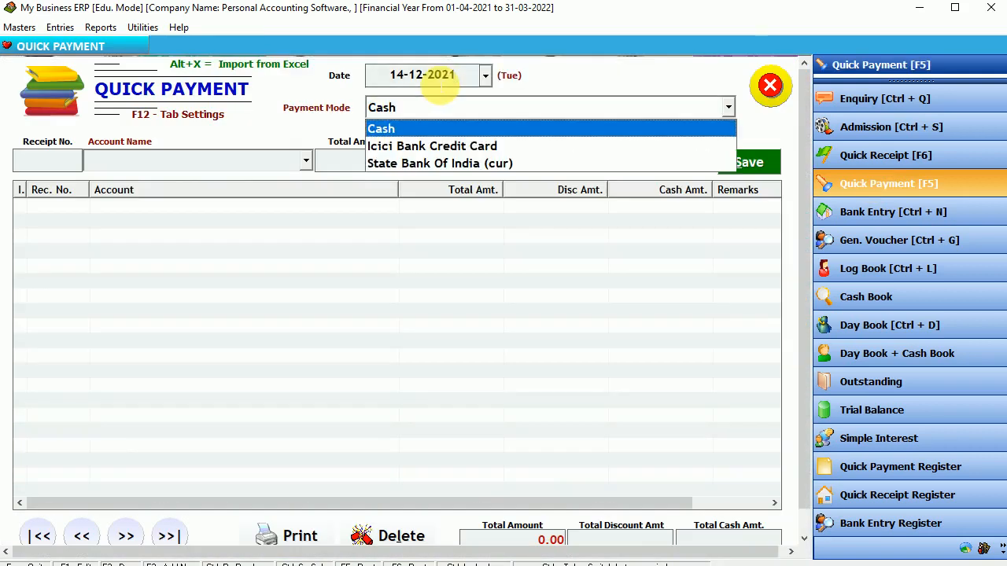
key("Return")
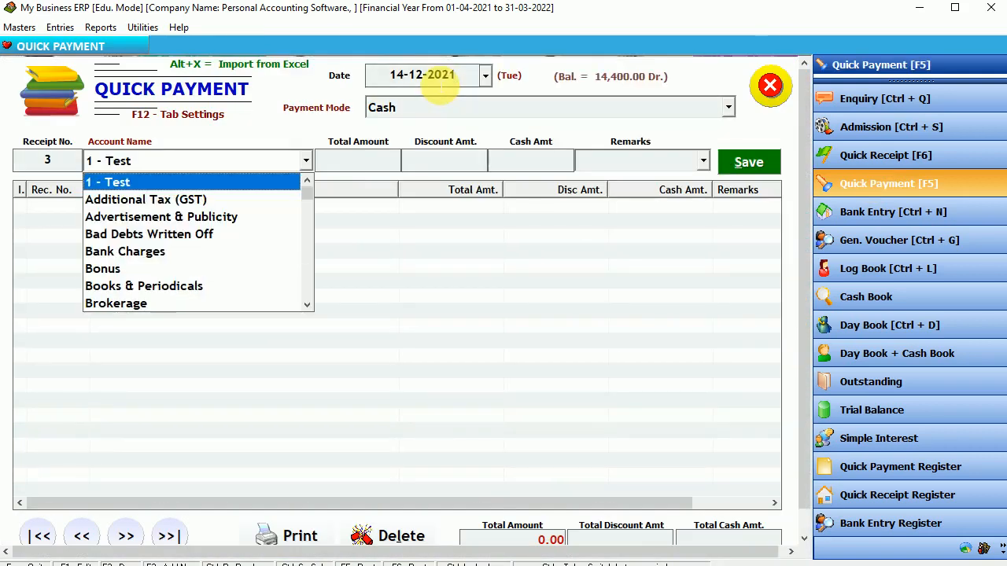
type("ve")
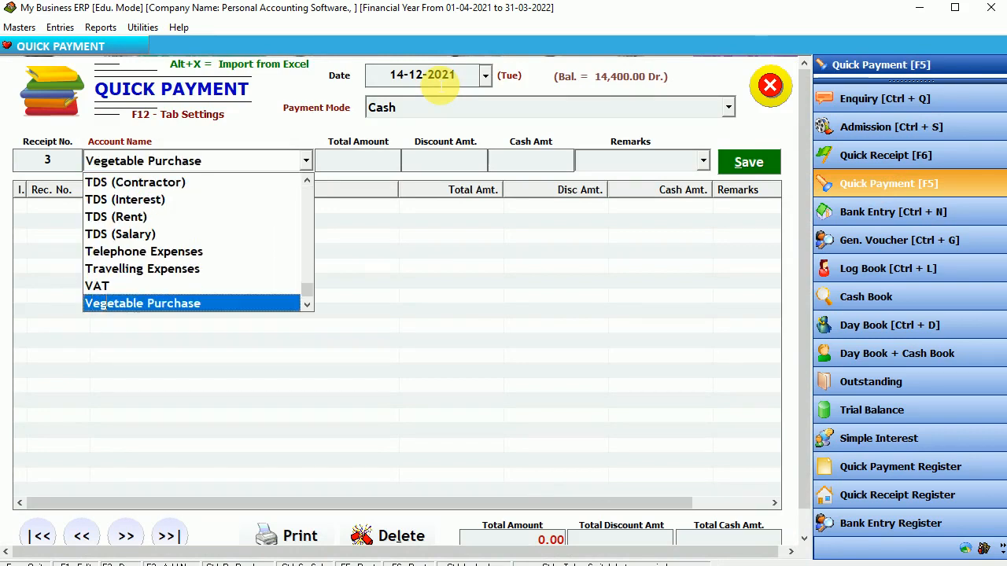
key("Return")
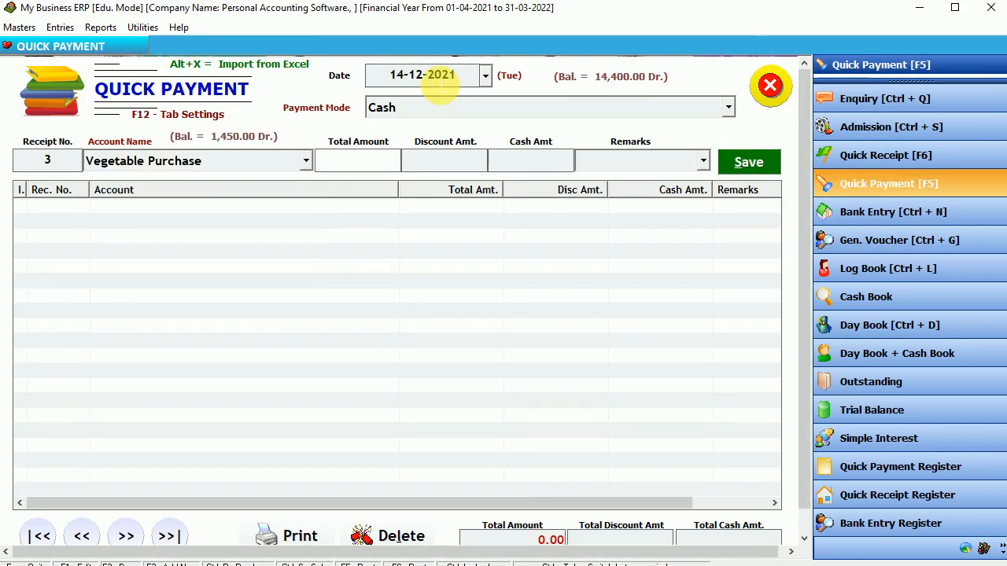
type("1250")
key("Return")
key("Return")
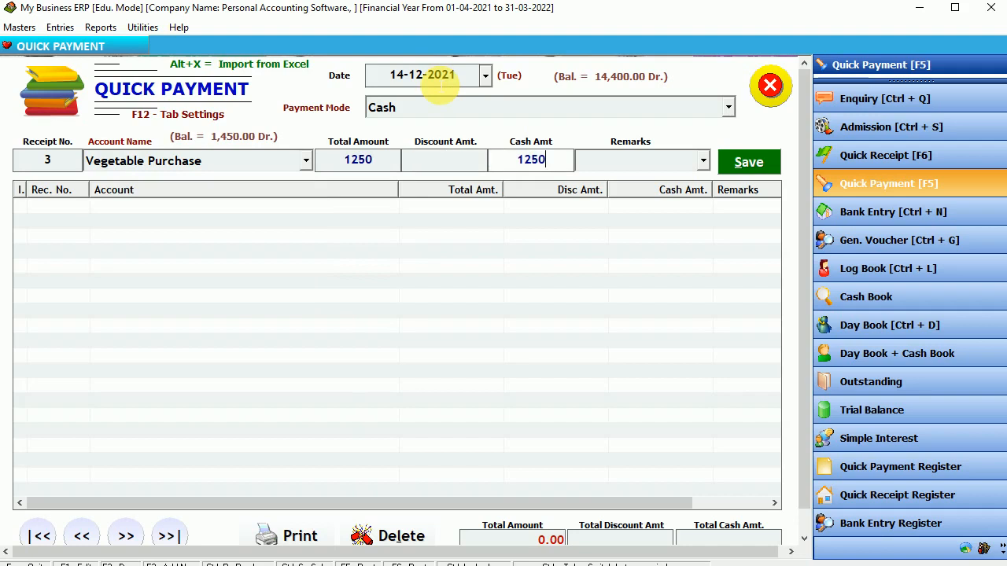
key("Return")
key("Return")
key("Return")
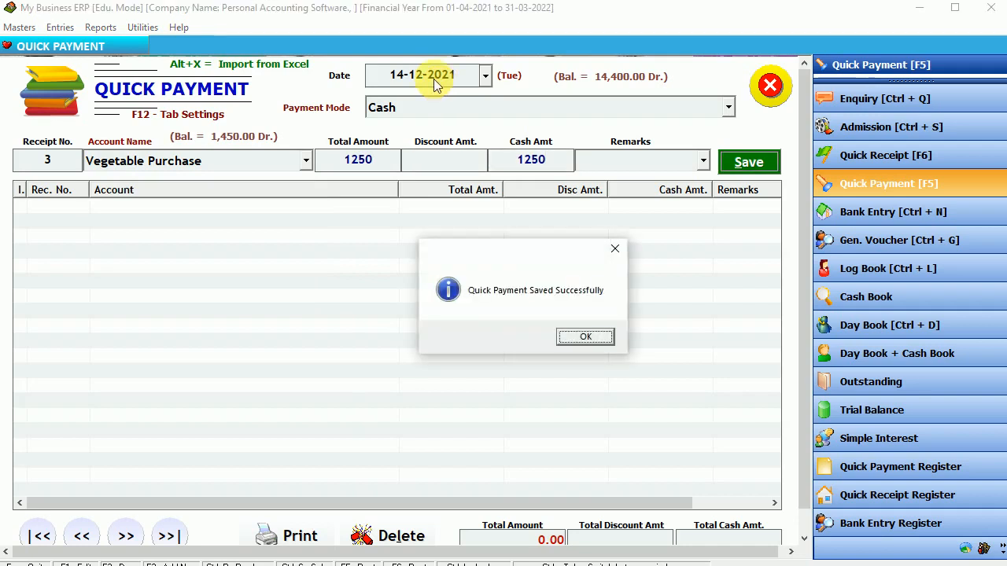
key("Return")
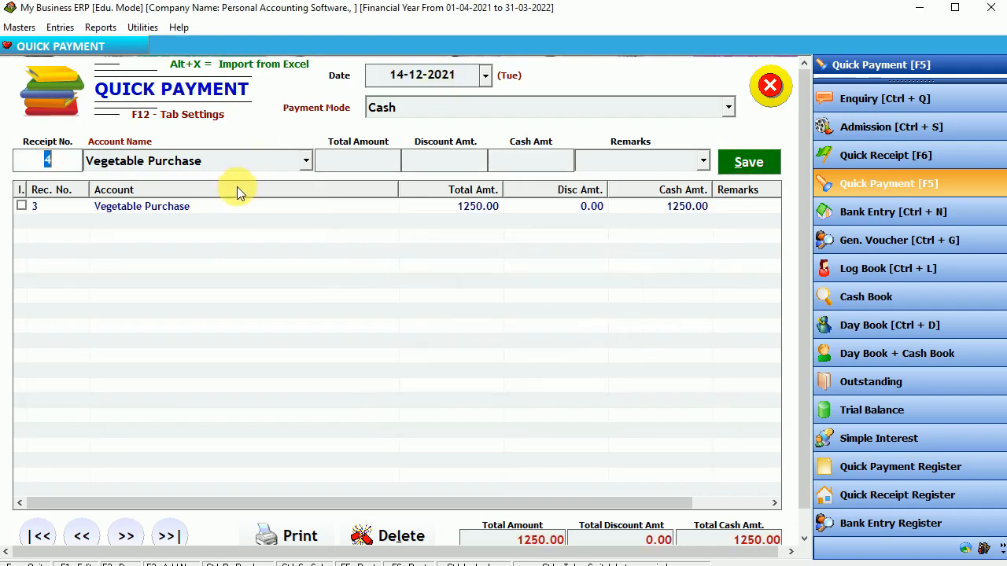
left_click(232, 207)
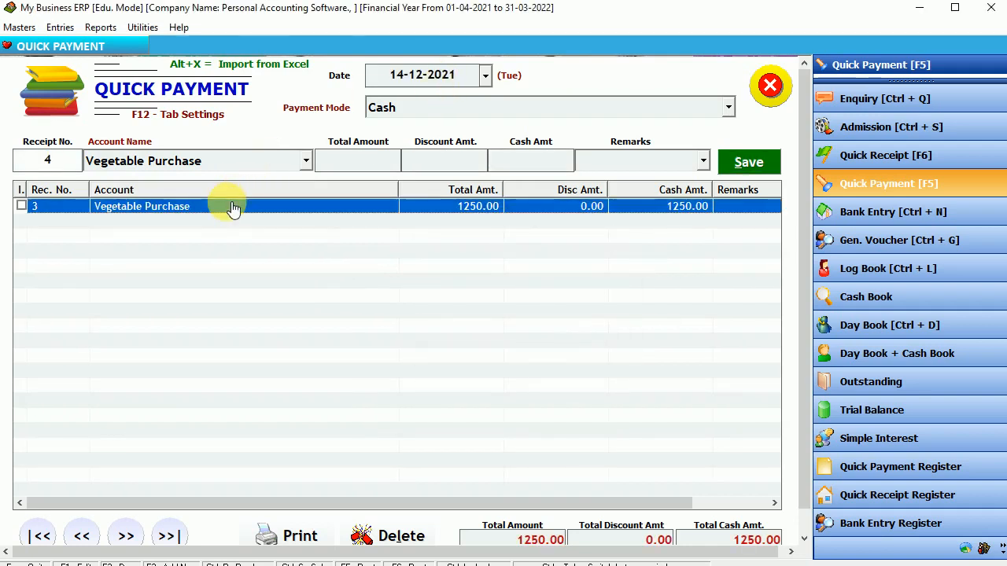
left_click(770, 86)
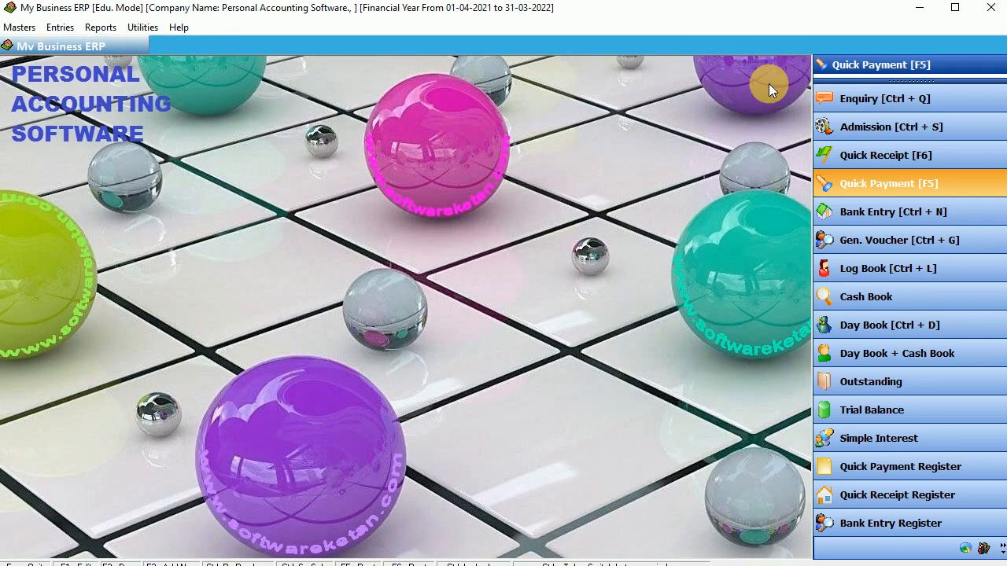
left_click(110, 28)
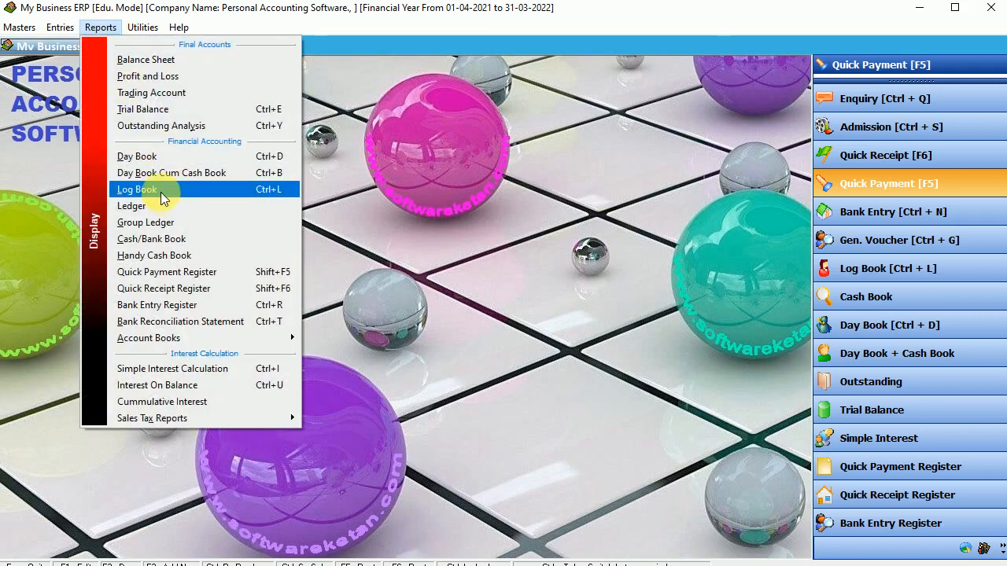
Open the Log Book ledger for the Vegetable Purchase account.
left_click(160, 192)
key("End")
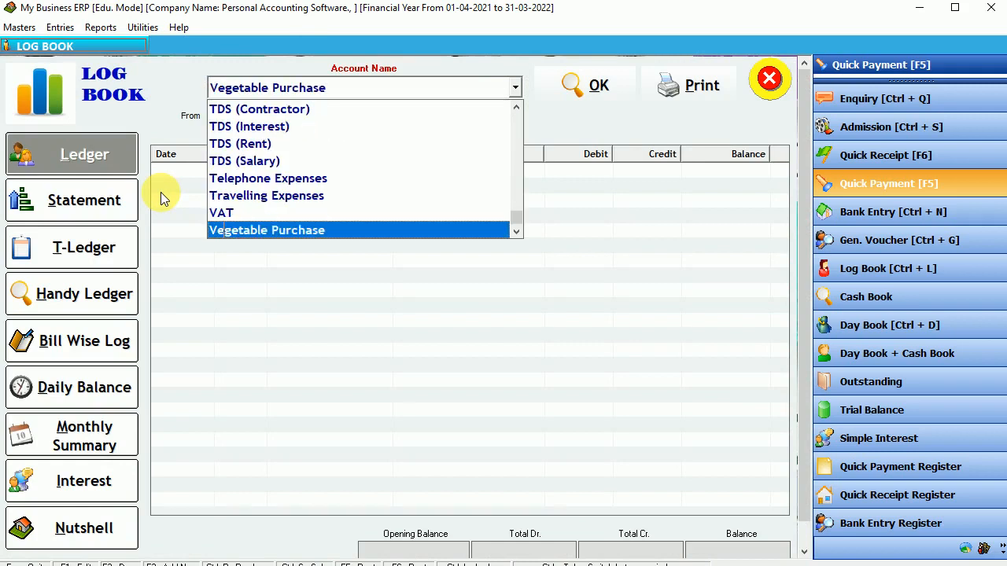
key("Return")
key("Return")
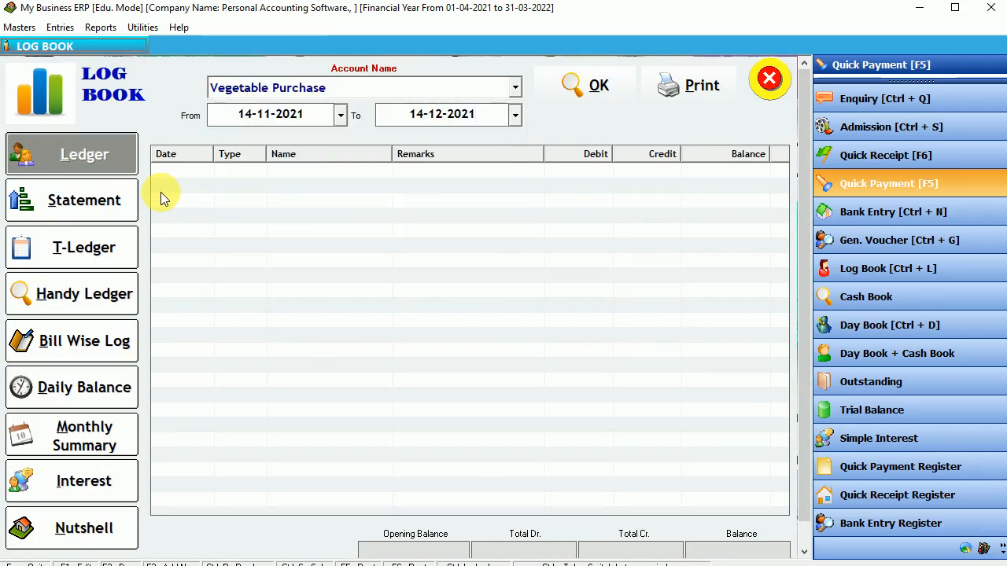
left_click(262, 114)
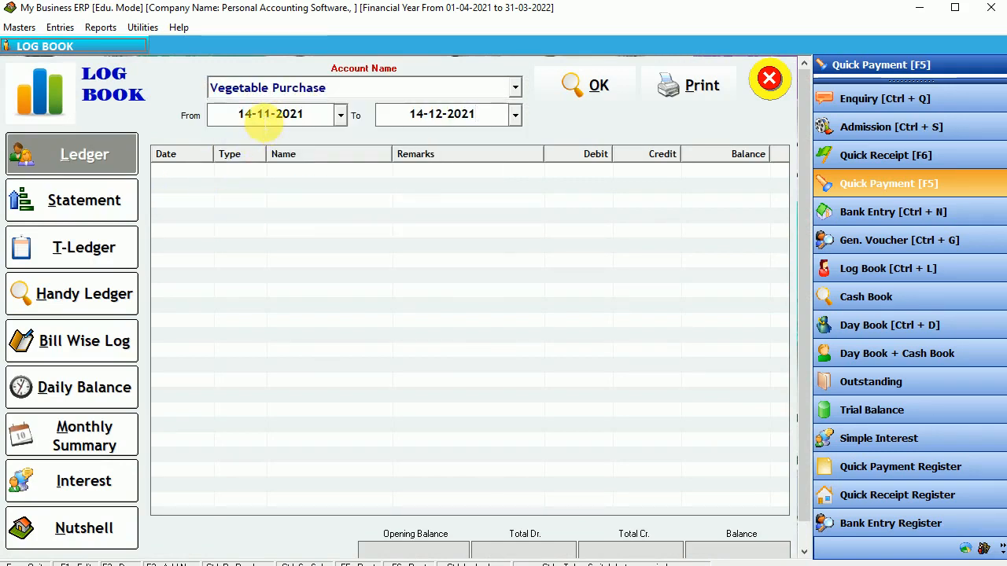
left_click(583, 91)
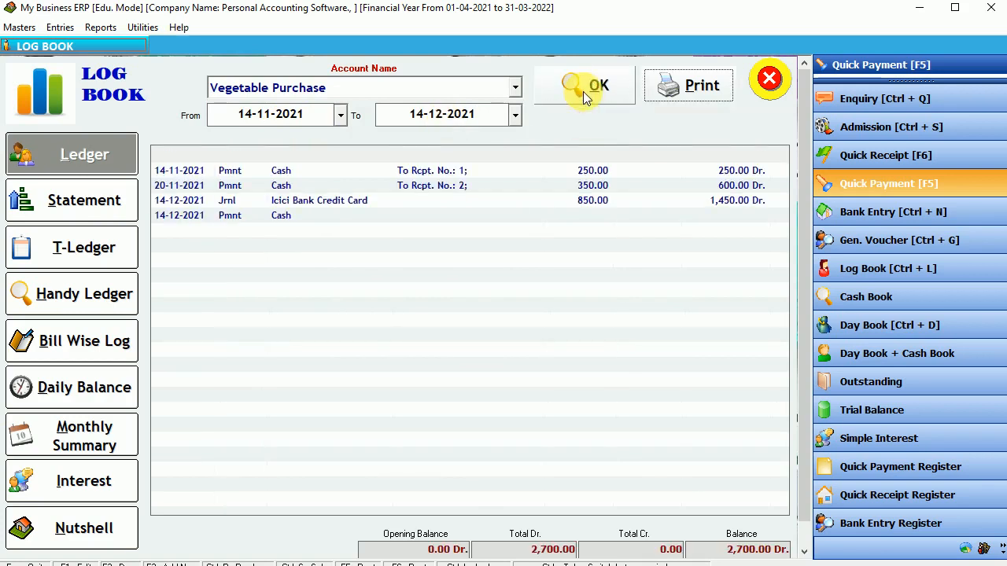
Inspect the 250, 350, 850, 1,250 and Icici Bank Credit Card ledger entries.
left_click(587, 173)
left_click(579, 196)
left_click(588, 185)
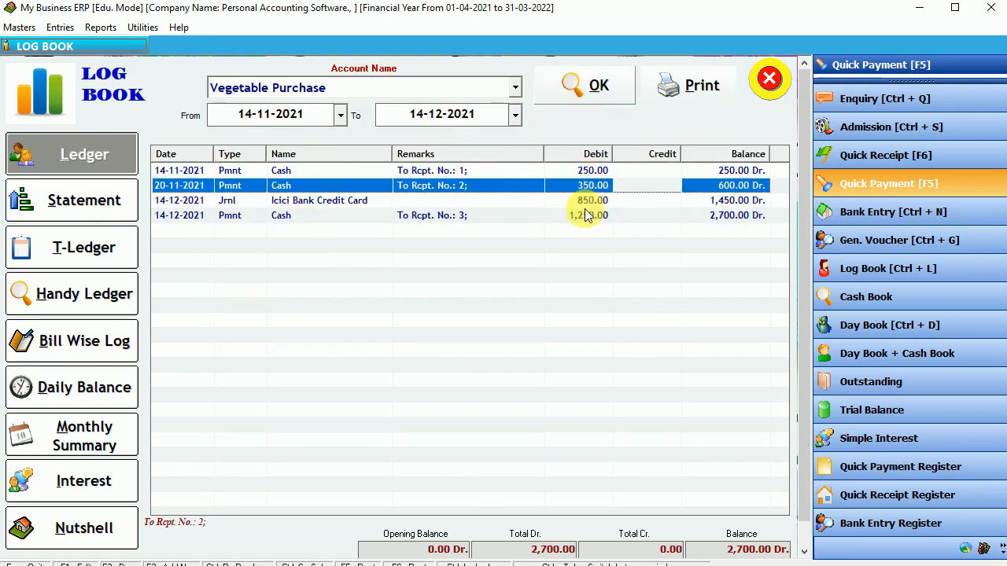
left_click(587, 216)
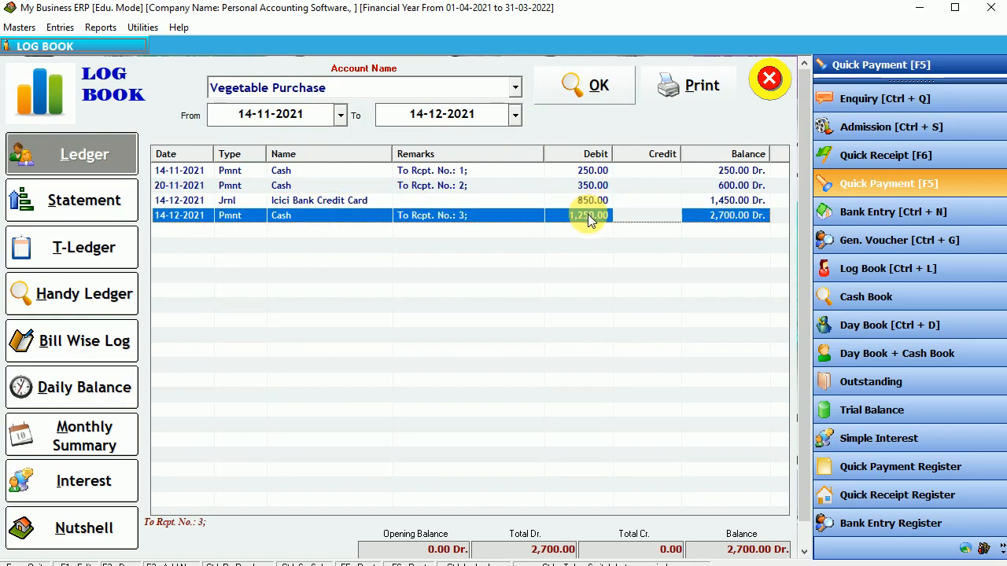
left_click(227, 172)
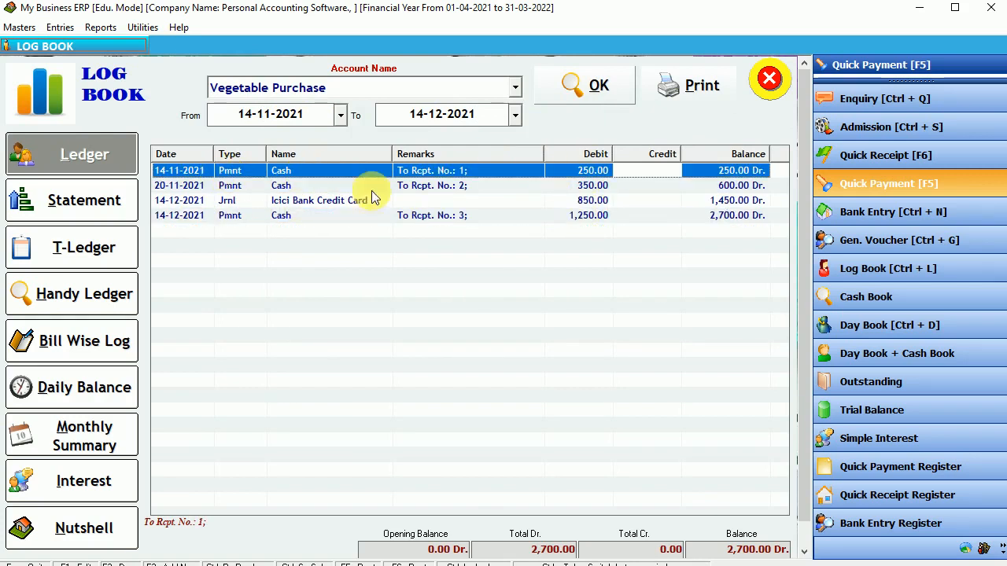
left_click(586, 187)
left_click(588, 175)
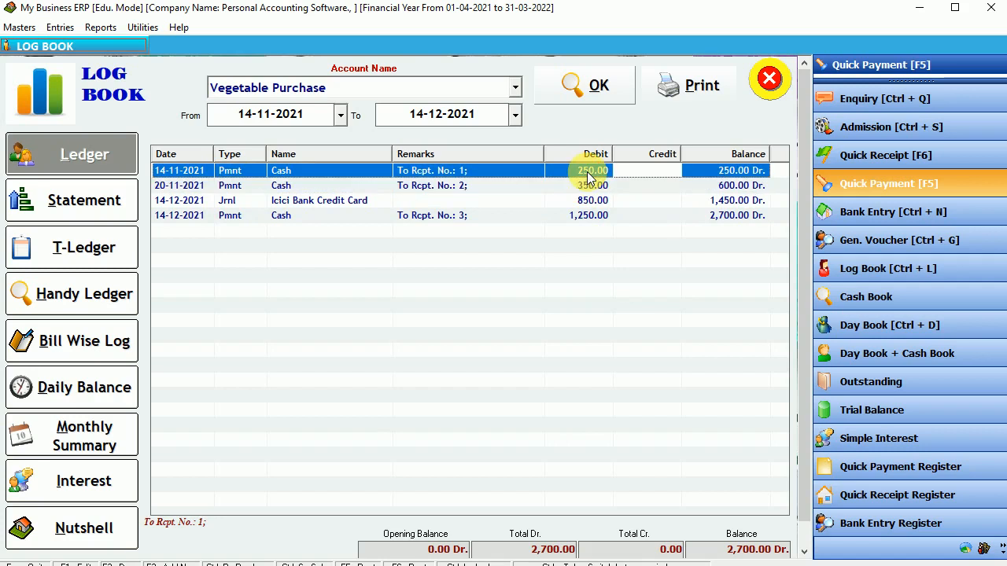
left_click(325, 200)
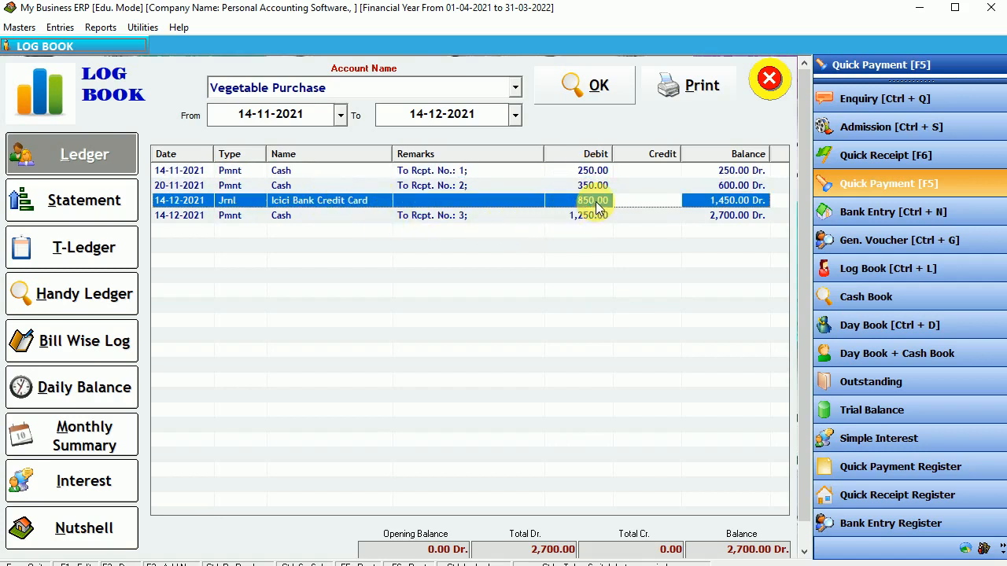
left_click(576, 220)
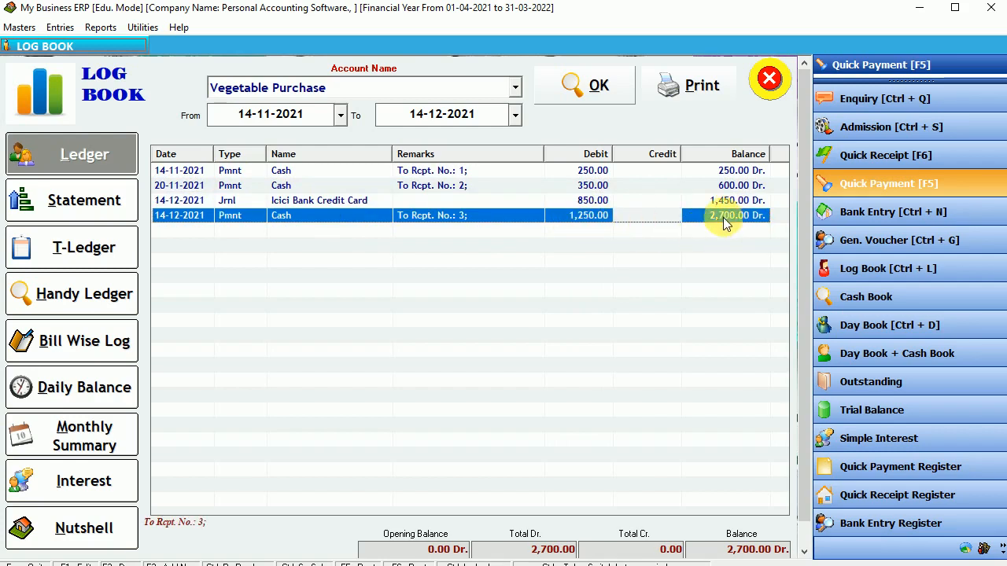
Check the closing balance, then switch to the monthly summary: November 600, December 2,100.
left_click(755, 549)
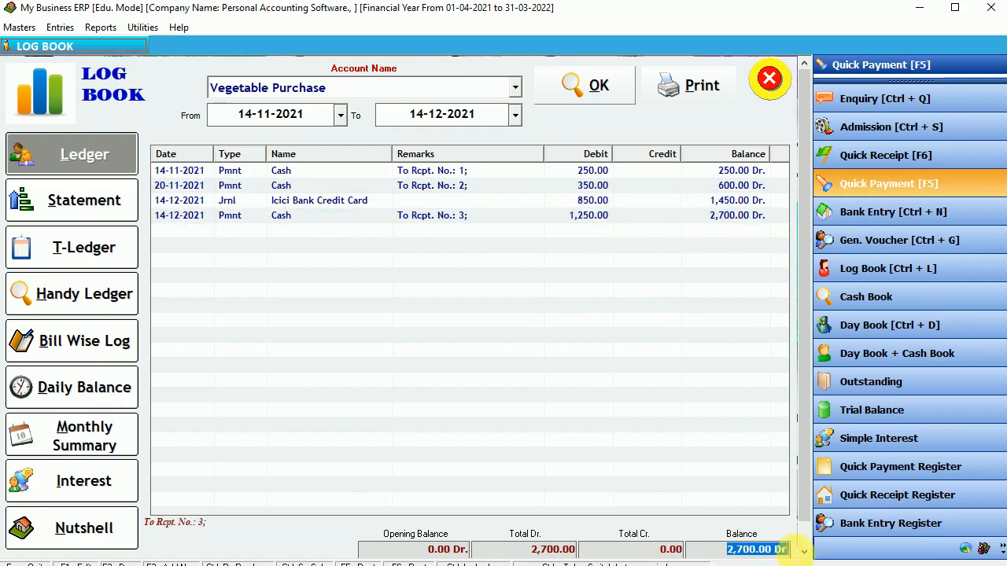
left_click(722, 217)
left_click(728, 200)
left_click(732, 186)
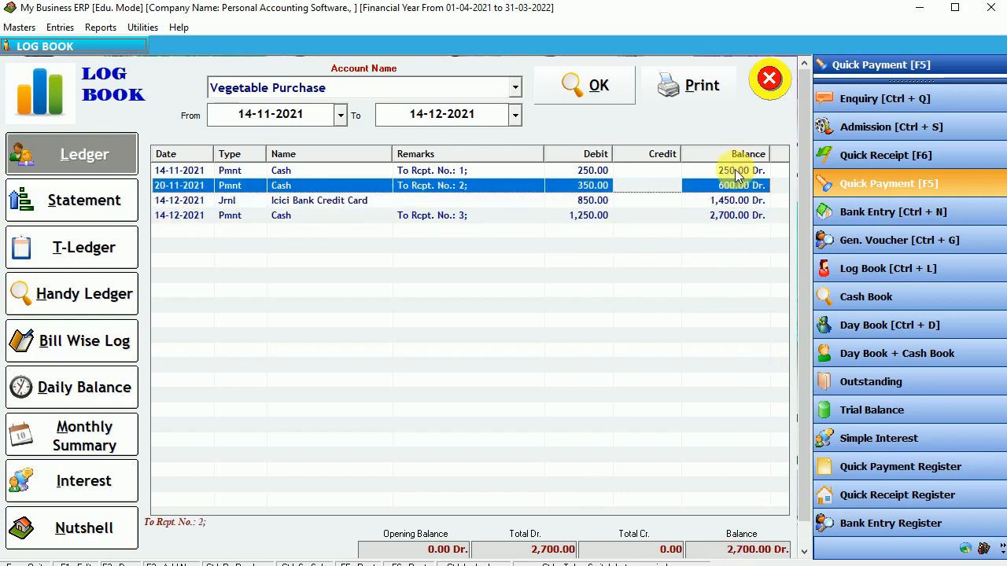
left_click(736, 172)
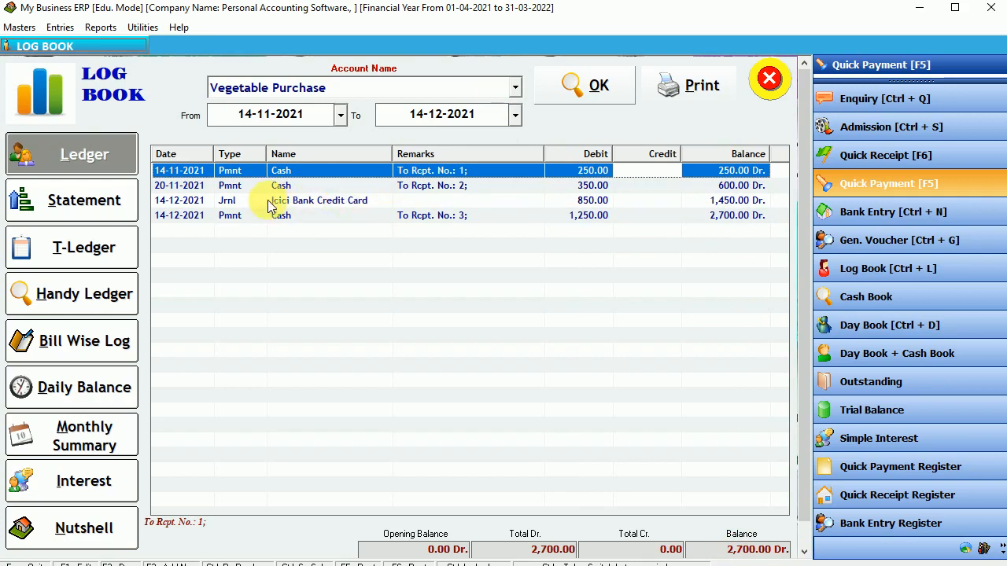
key("Down")
key("Down")
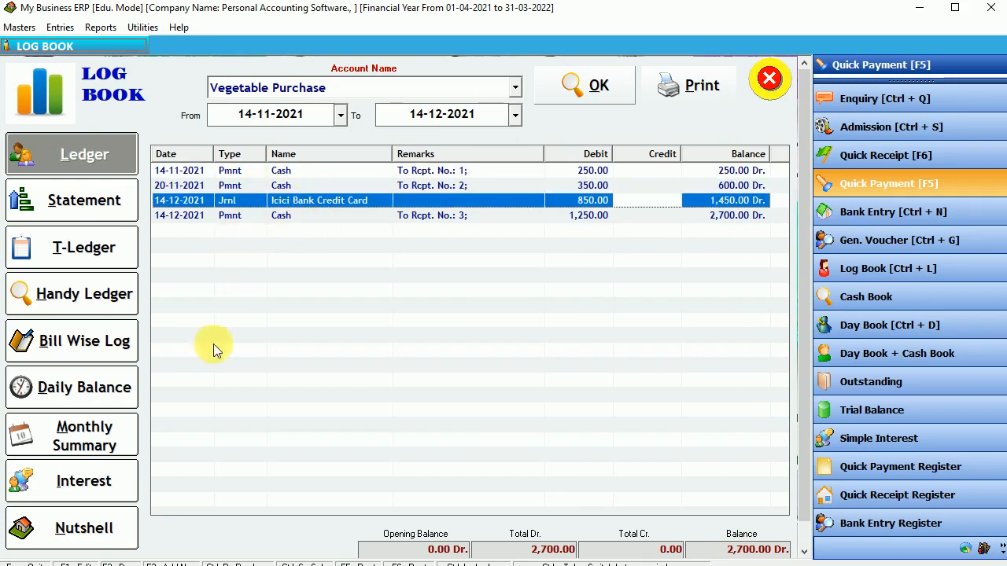
left_click(74, 437)
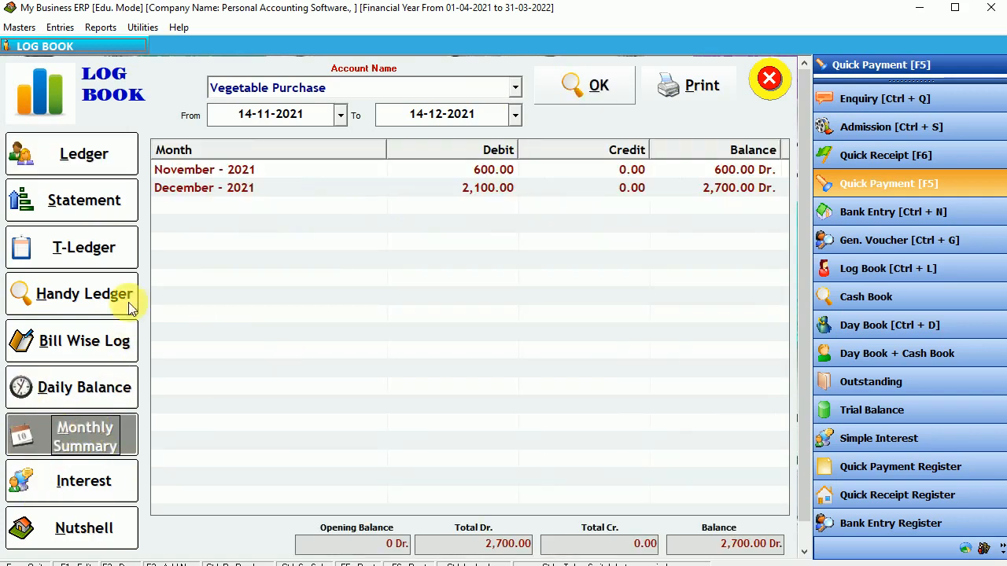
Review the November and December totals, then load the Mobile Recharge monthly summary.
left_click(169, 168)
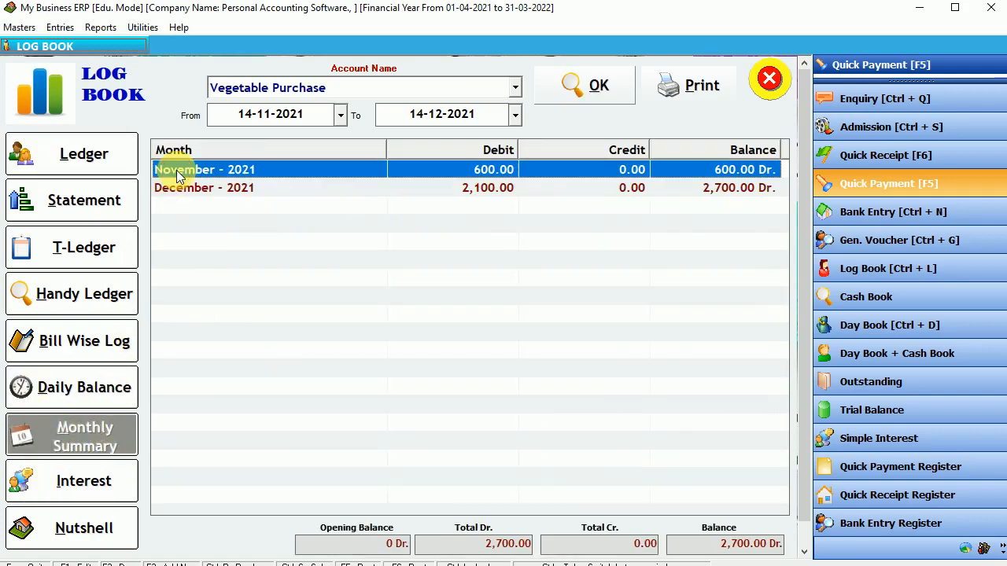
left_click(238, 189)
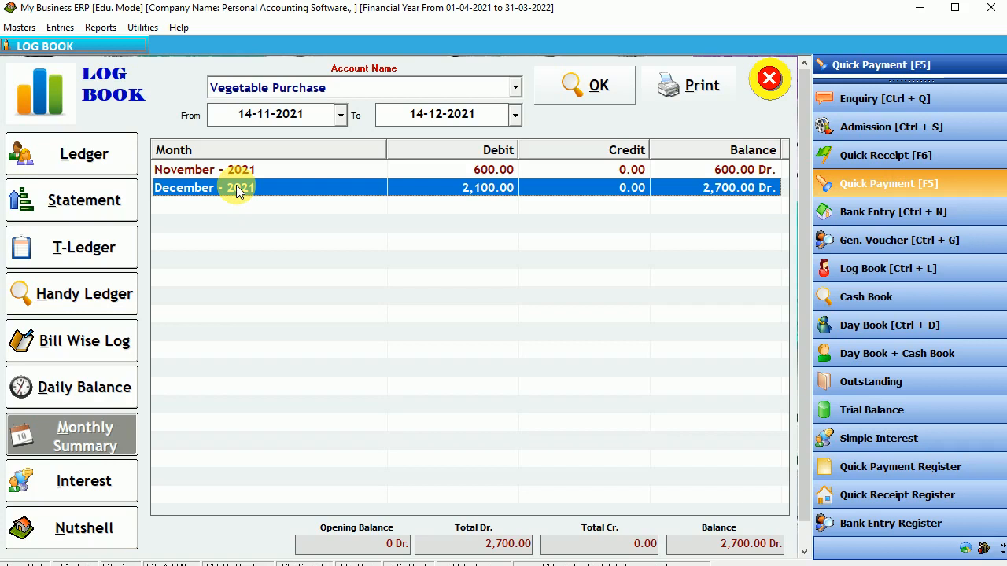
left_click(515, 88)
type("mob")
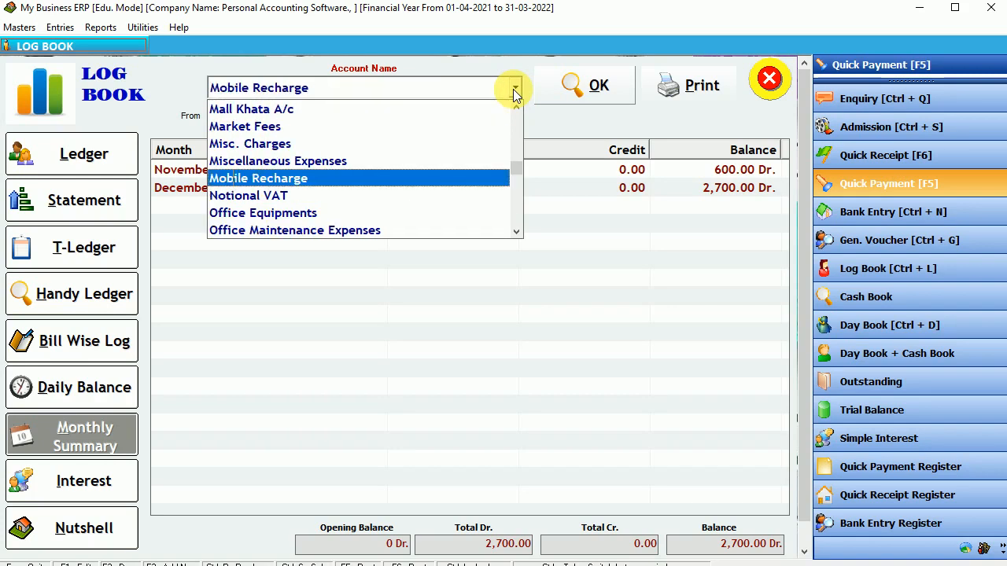
left_click(513, 89)
left_click(591, 85)
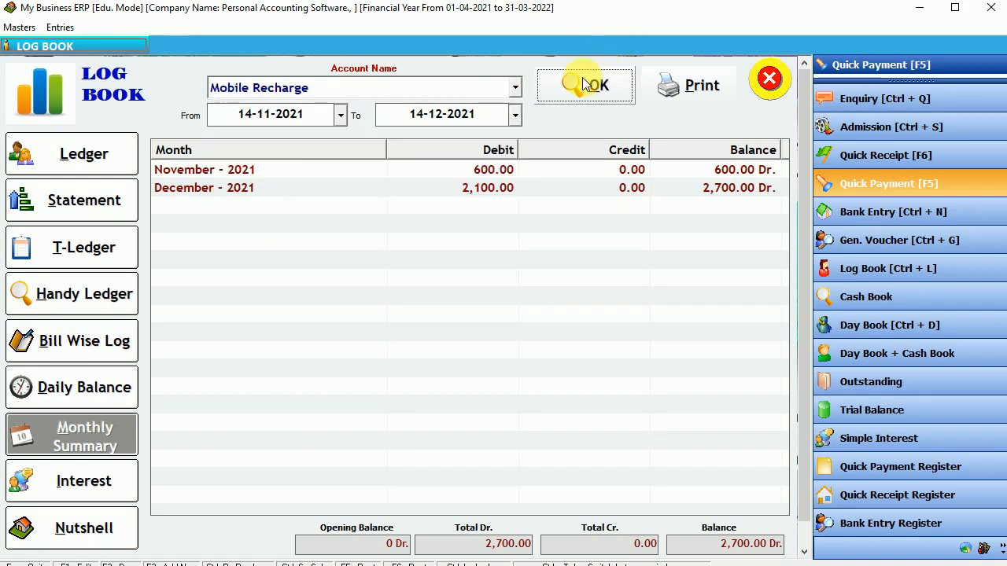
left_click(283, 173)
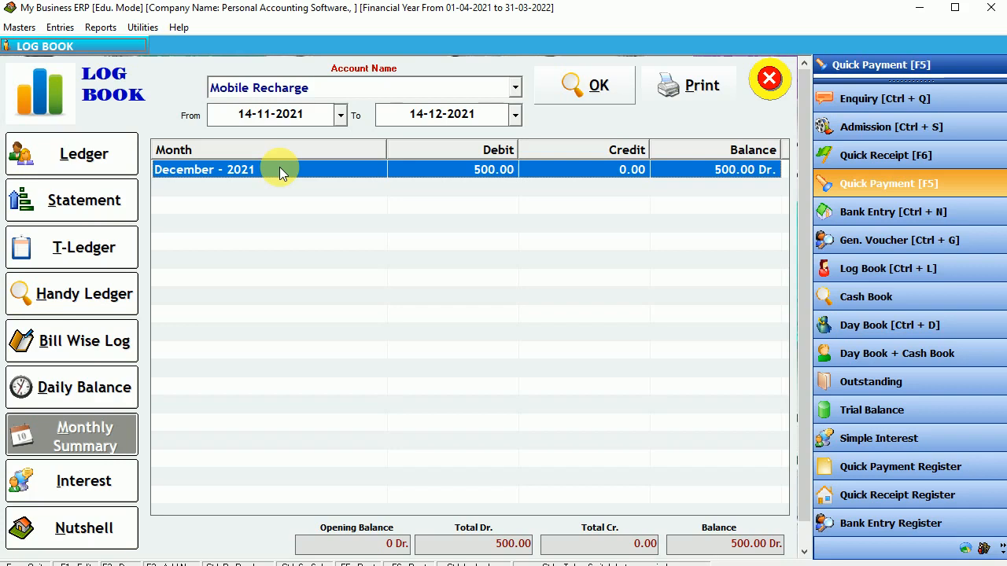
Load the monthly summary for the Cash account.
left_click(292, 93)
type("Cash")
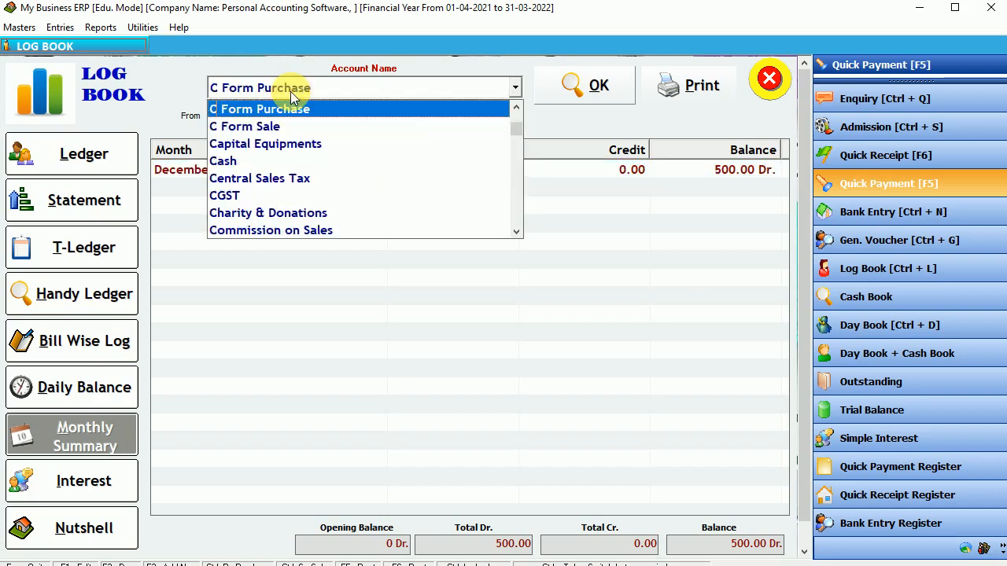
key("Return")
key("Return")
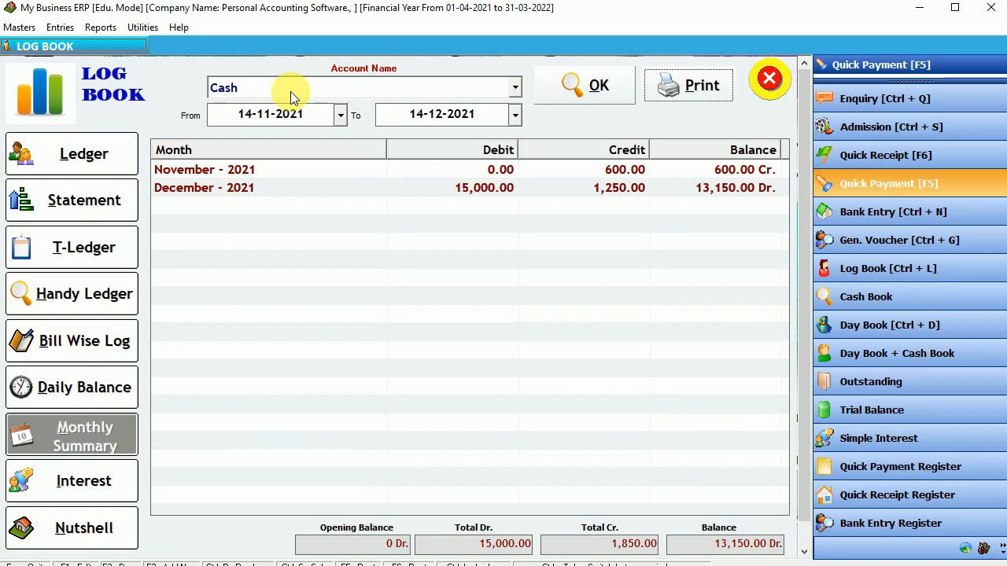
Load State Bank Of India (cur) and show its individual ledger entries.
left_click(290, 91)
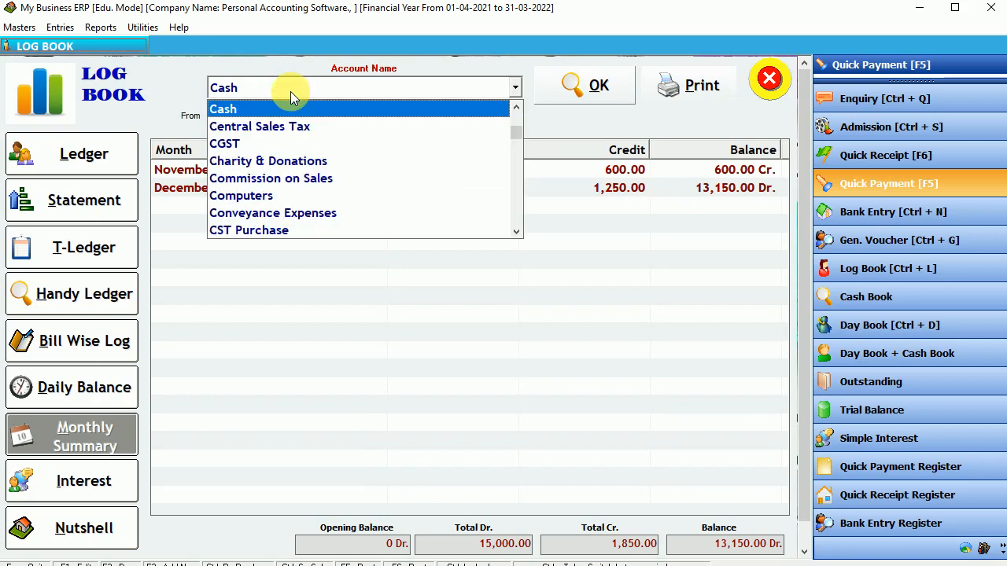
type("s")
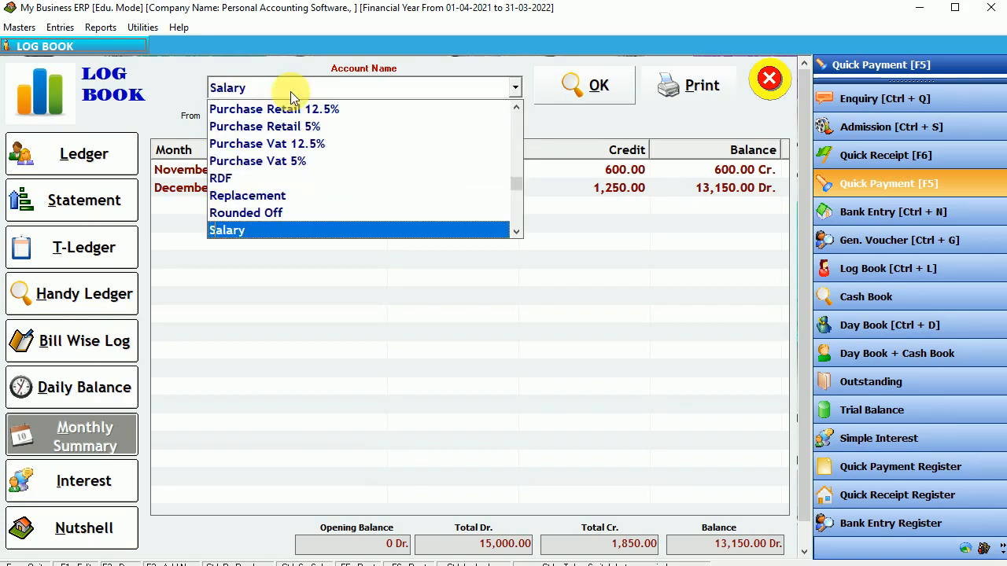
type("titching")
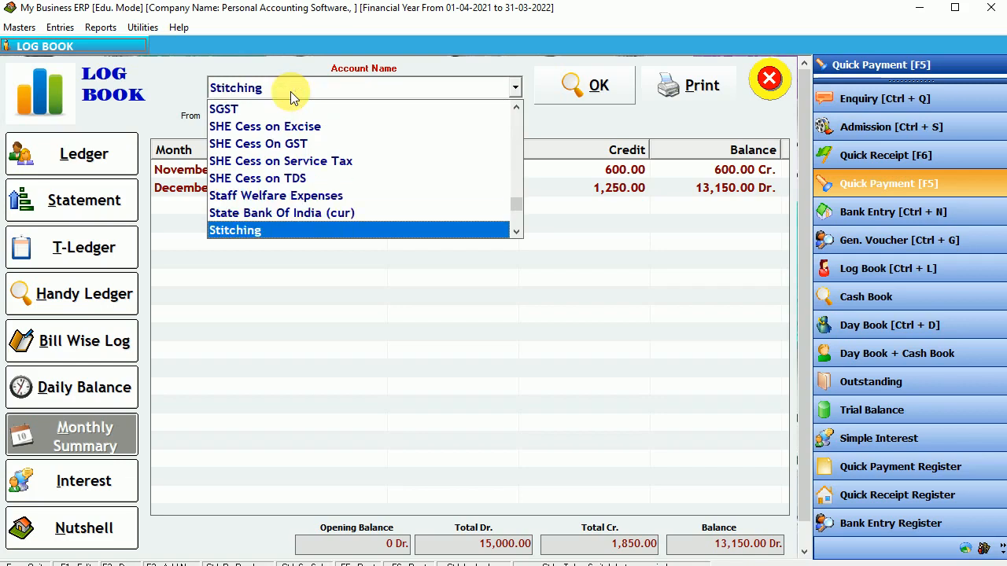
key("Up")
key("Return")
key("Return")
key("Return")
key("Return")
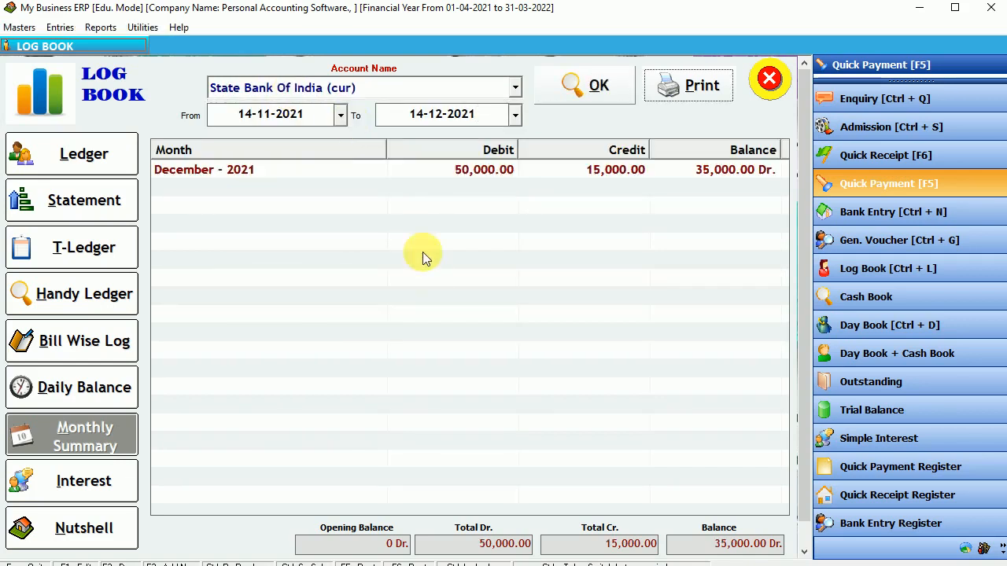
left_click(459, 173)
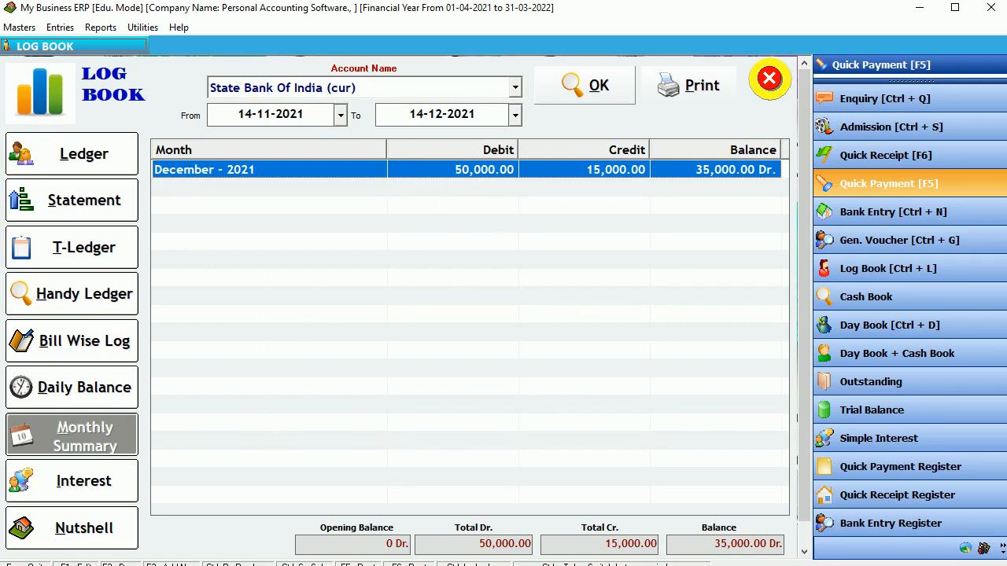
left_click(46, 154)
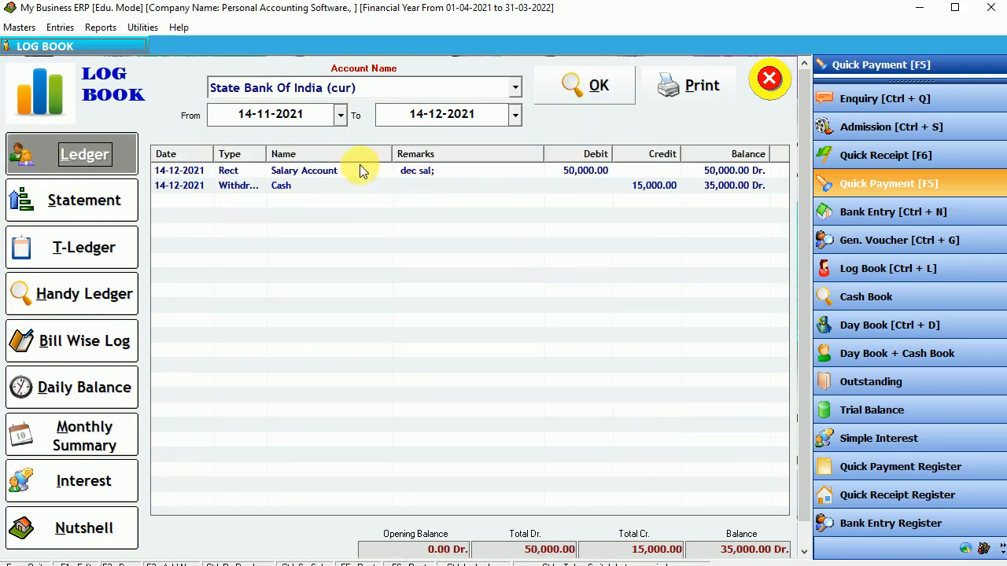
Review the State Bank Of India cash withdrawal entry and the report's start and end dates.
left_click(359, 169)
left_click(698, 189)
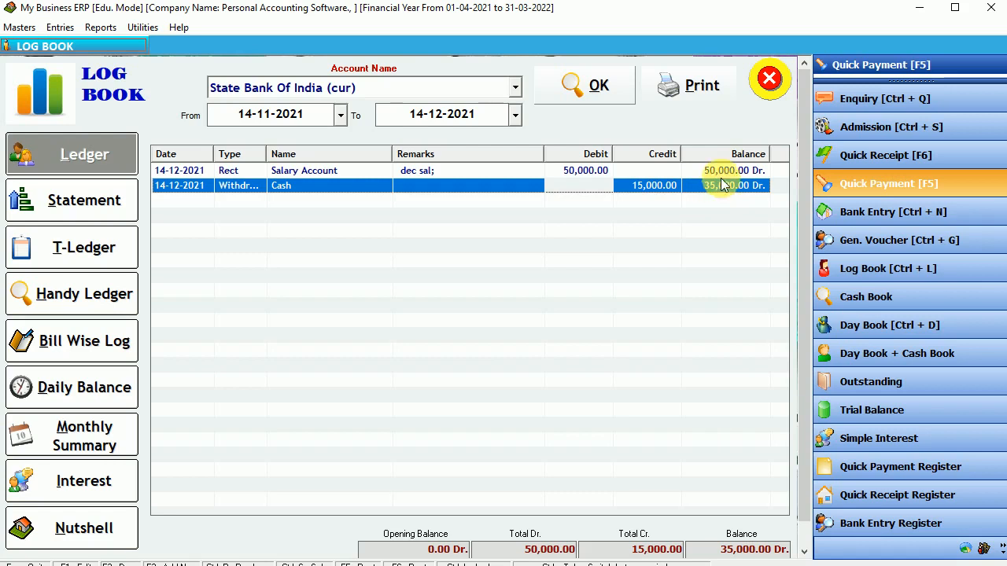
left_click(515, 115)
left_click(514, 115)
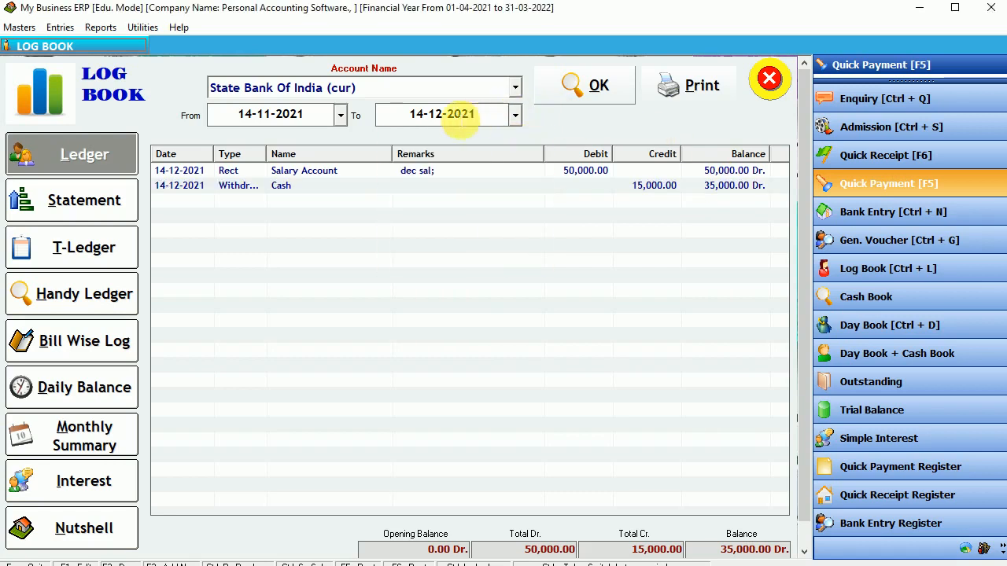
left_click(342, 115)
left_click(341, 116)
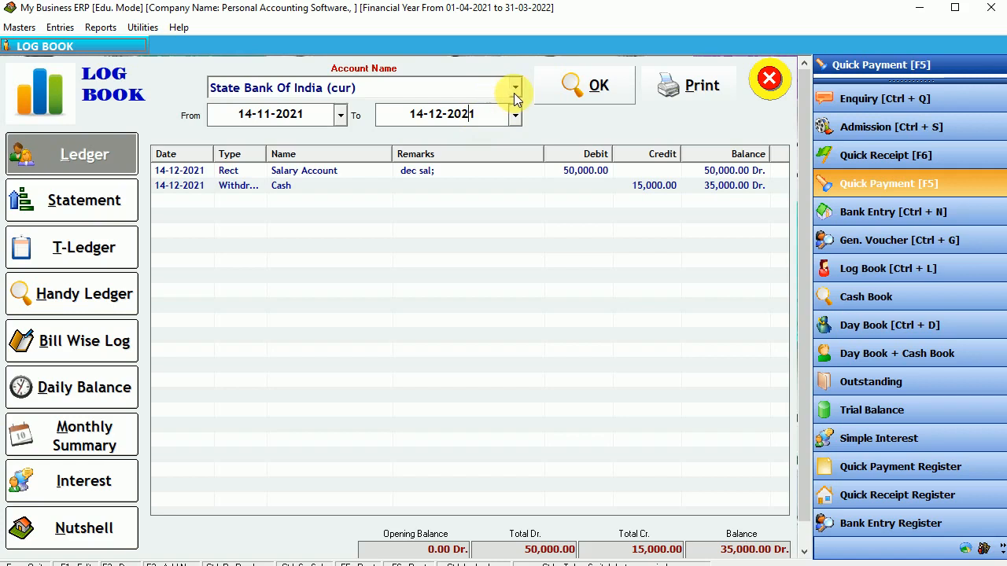
Load the Icici Bank Credit Card ledger (1,350.00 Cr.), inspect it, and close the Log Book.
left_click(513, 93)
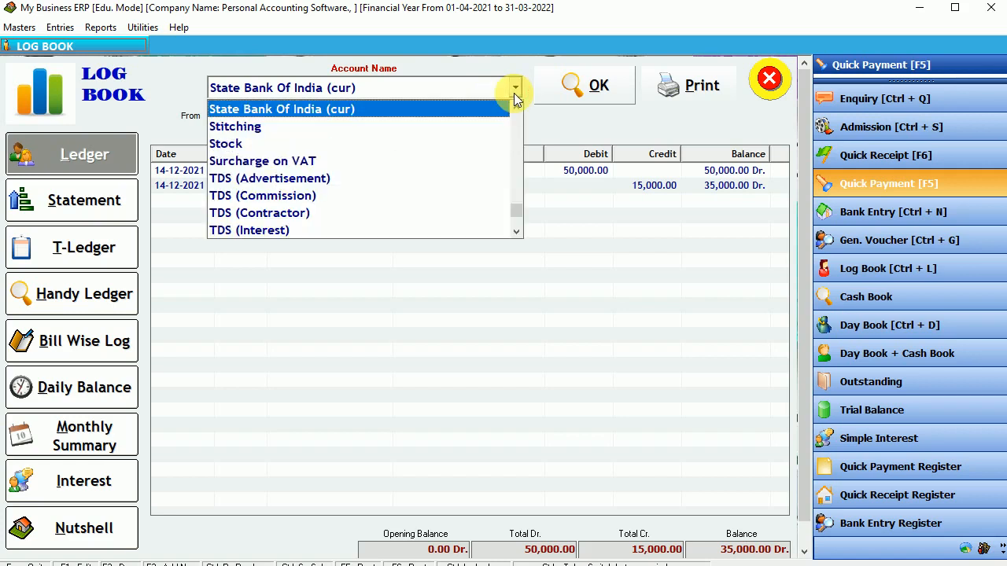
type("ici Bank Credit Card")
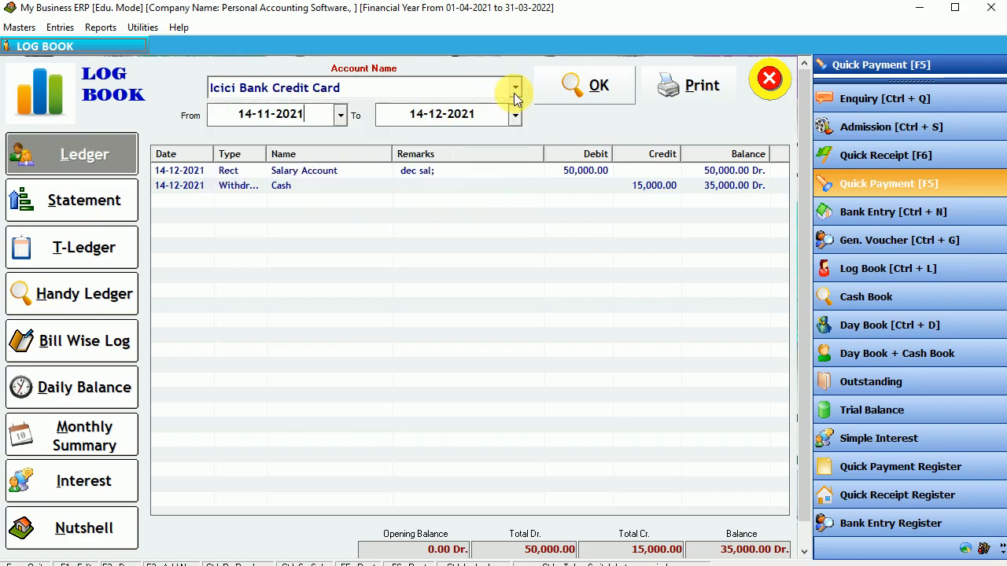
key("Return")
key("Return")
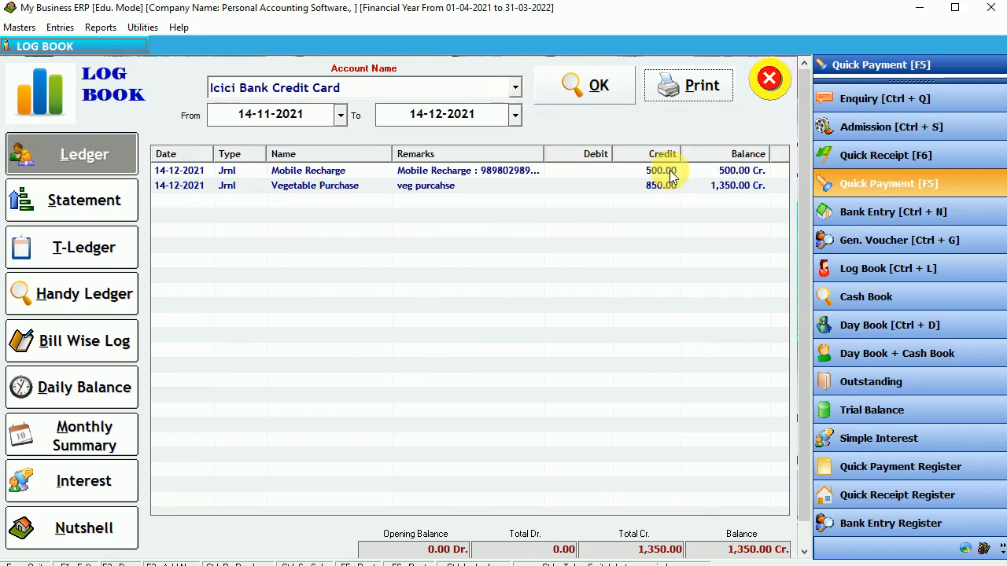
left_click(663, 170)
left_click(658, 186)
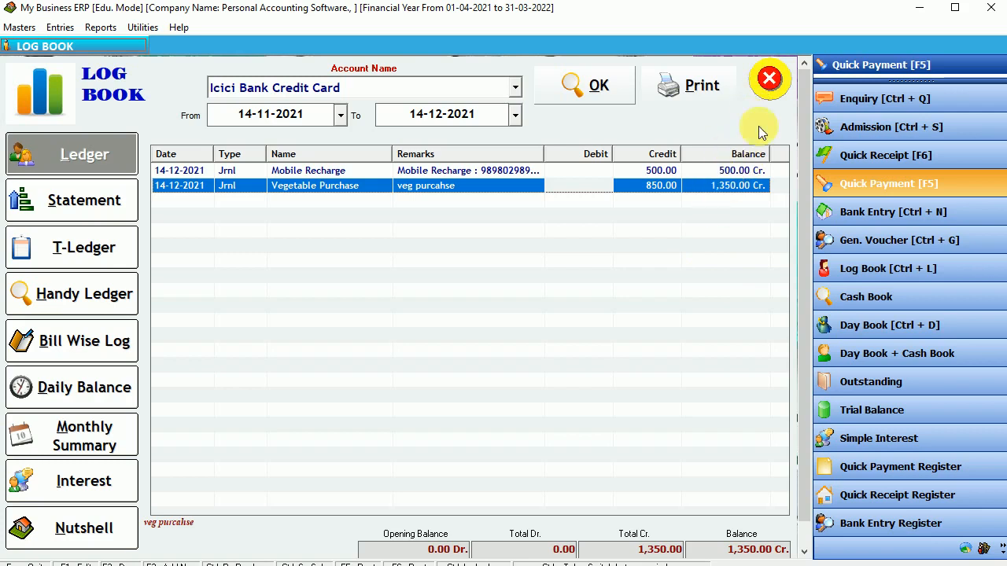
left_click(769, 78)
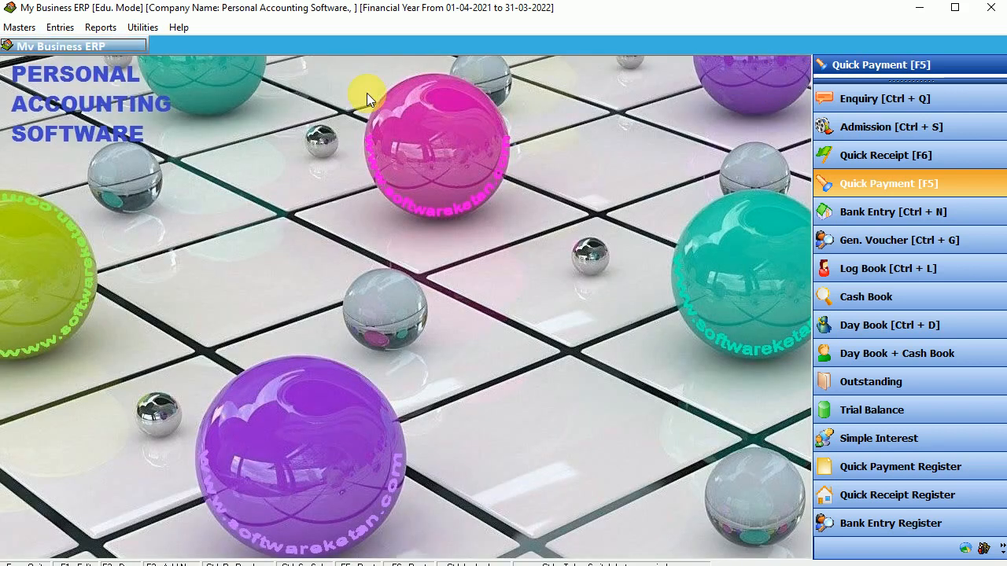
Start a new quick payment with State Bank Of India (cur) as the payment mode.
left_click(50, 28)
left_click(143, 84)
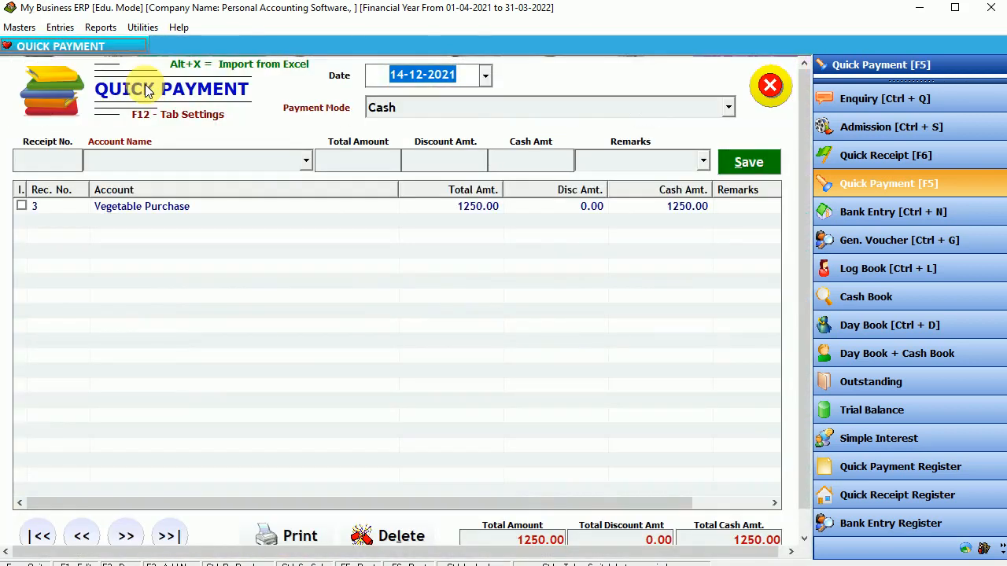
key("Return")
key("alt+Down")
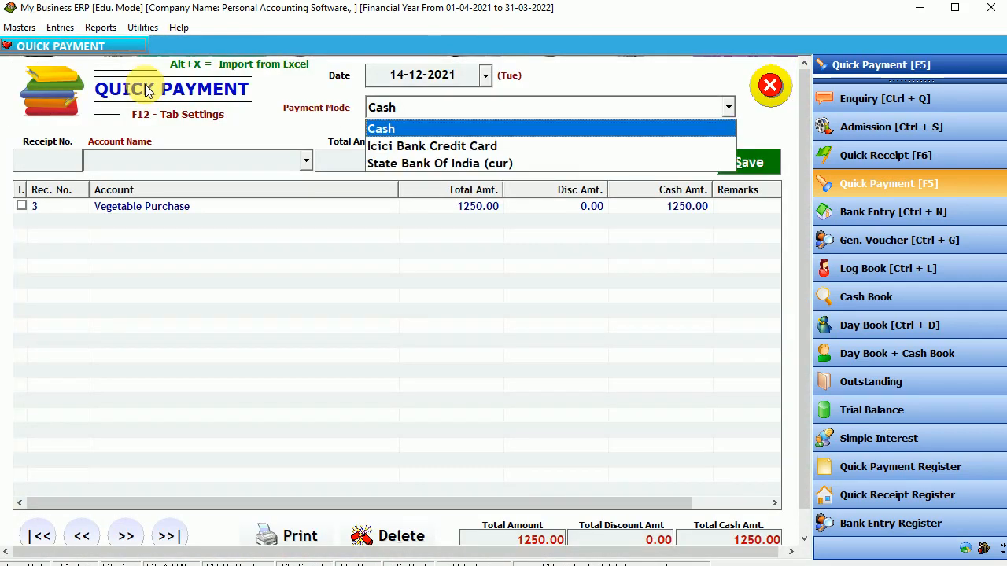
key("Down")
key("Down")
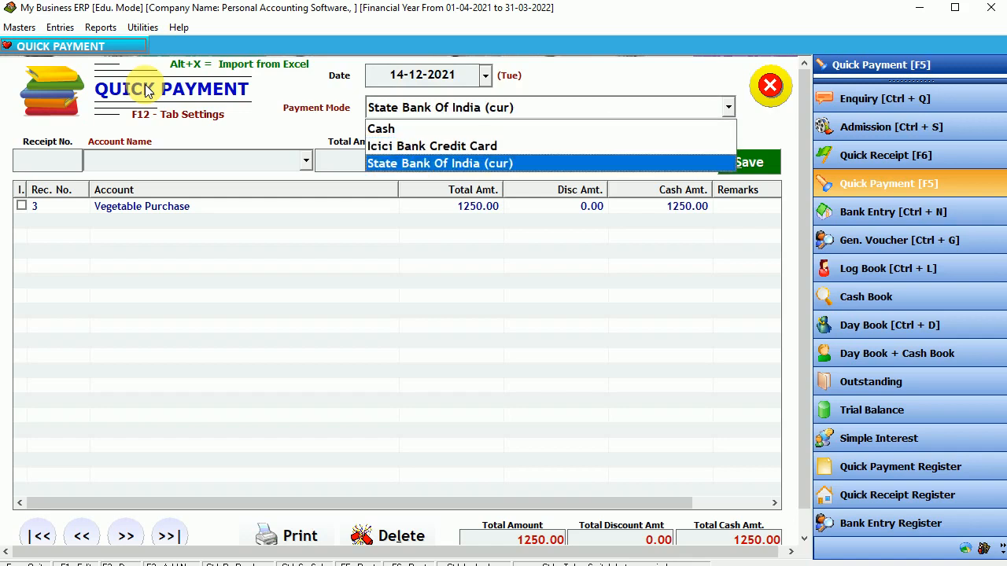
key("Return")
Browse the account list, settling on Discount, then close the form without saving.
key("alt+Down")
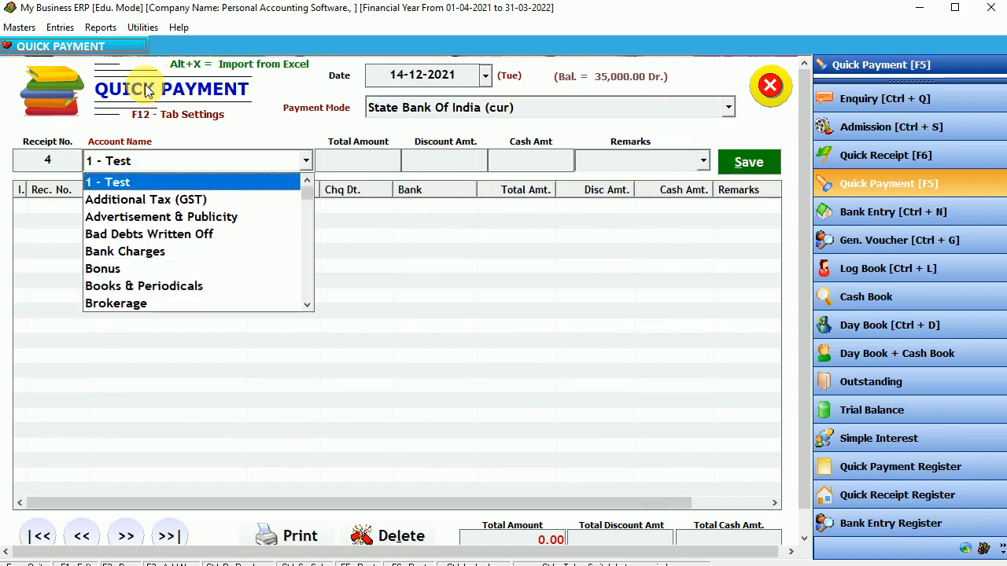
type("i")
key("Down")
key("Down")
key("Down")
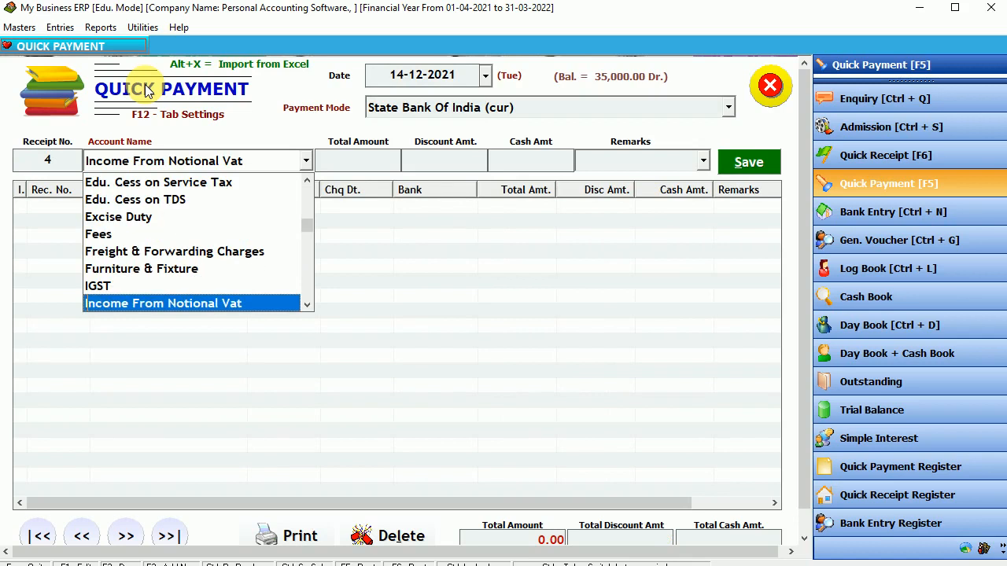
key("Down")
key("Down")
key("Down")
key("Down")
key("Down")
key("Down")
key("Down")
key("Down")
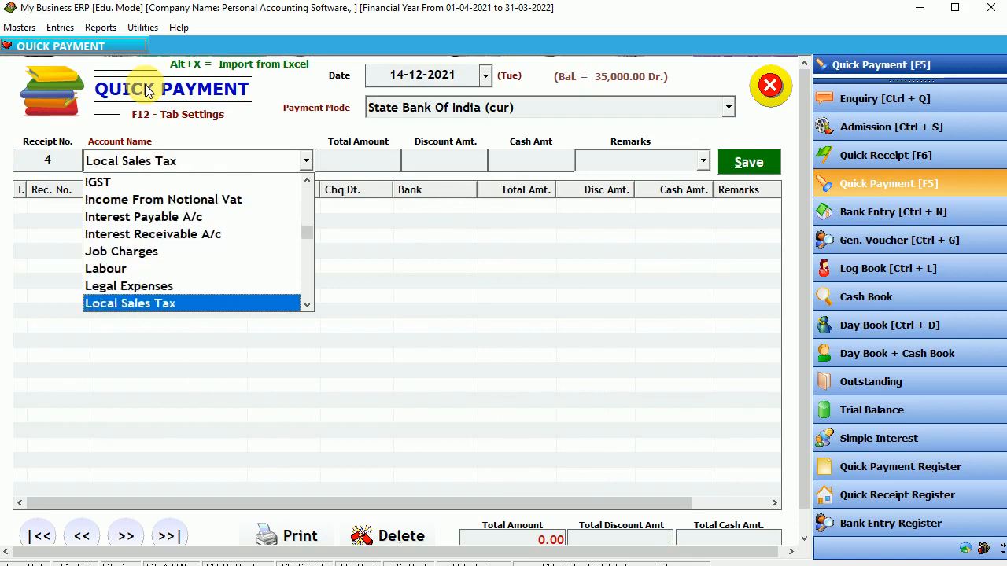
type("i")
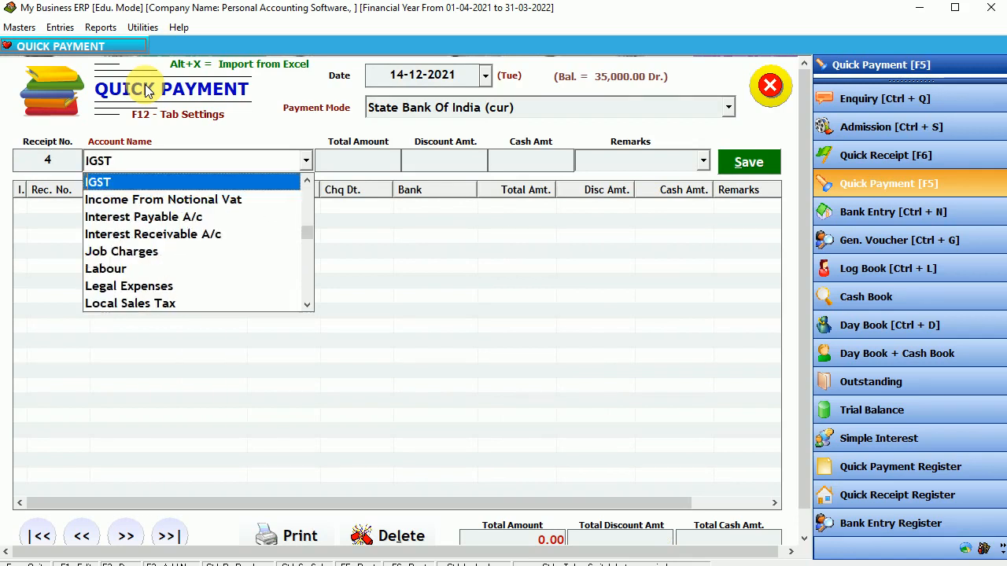
key("Down")
key("Down")
key("Down")
key("Down")
key("Down")
key("Down")
key("Down")
key("Down")
key("Down")
key("Down")
key("Down")
key("Down")
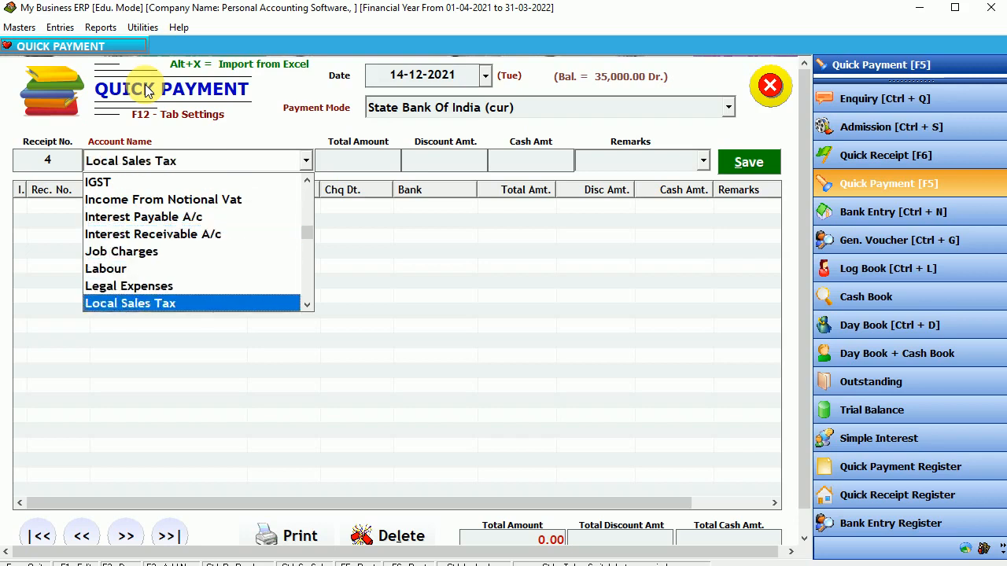
key("Down")
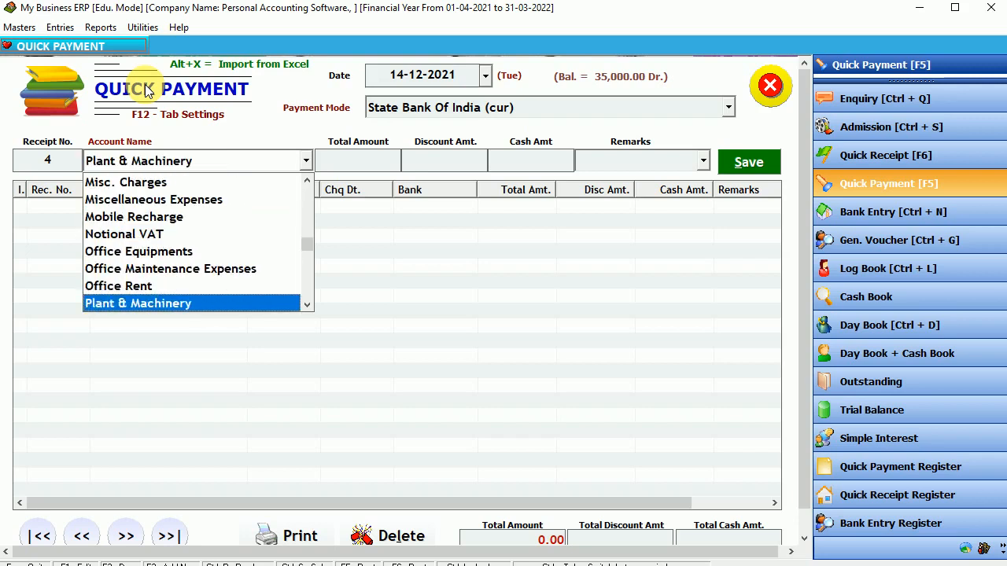
key("Up")
key("Up")
key("Up")
key("Up")
key("Up")
key("Up")
key("Up")
key("Up")
key("Up")
key("Up")
key("Up")
key("Up")
key("Up")
key("Up")
key("Up")
key("Up")
key("Up")
key("Up")
key("Up")
key("Up")
key("Up")
key("Up")
key("Up")
key("Up")
key("Up")
key("Up")
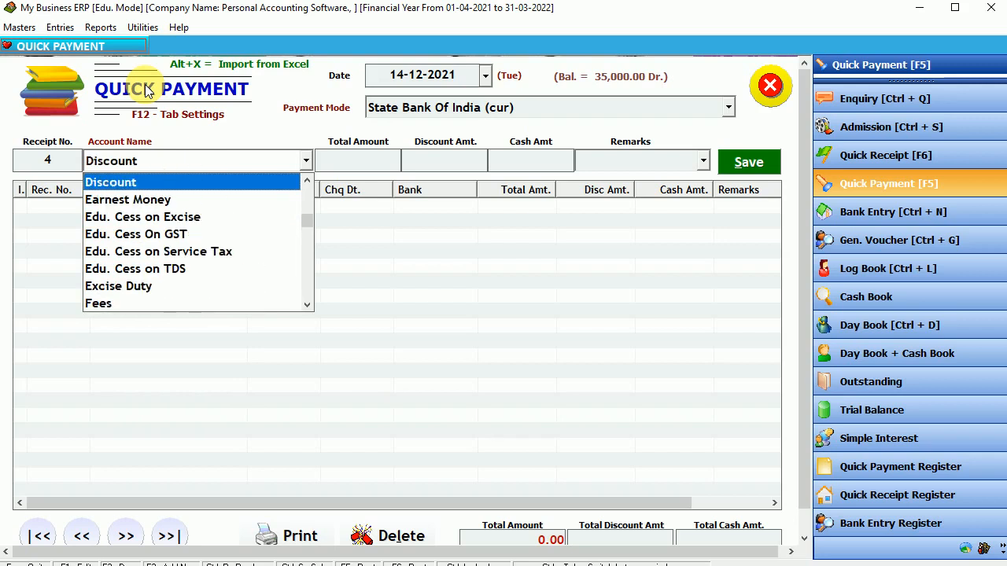
key("Return")
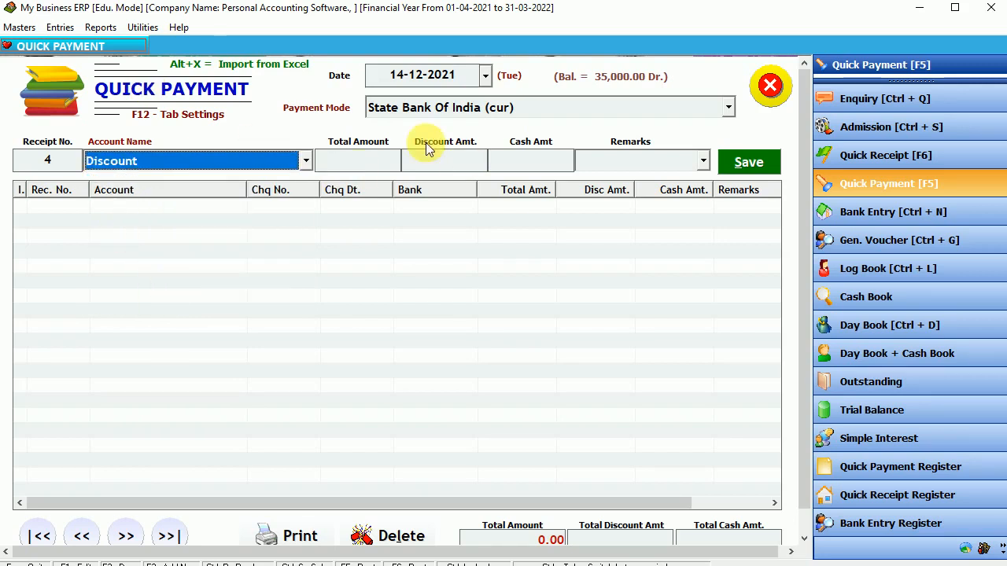
key("Escape")
left_click(63, 31)
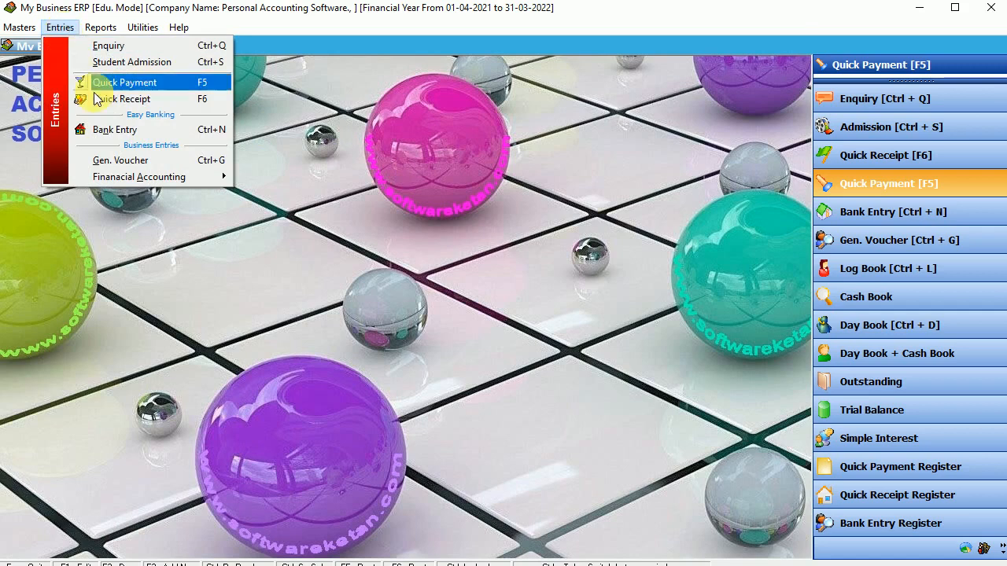
Save a 1300 online transfer from State Bank Of India (cur) to Icici Bank Credit Card.
left_click(128, 132)
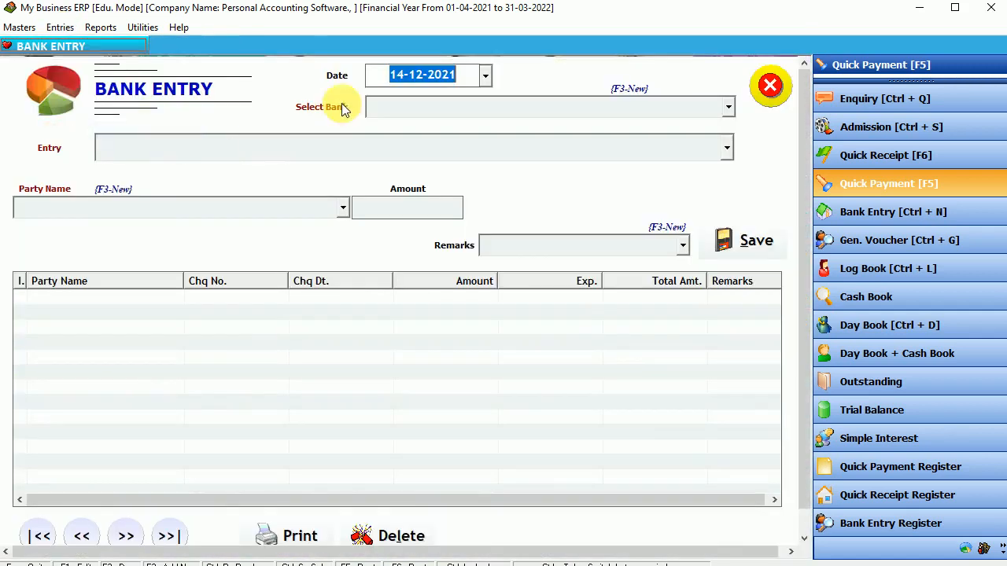
key("Return")
key("Down")
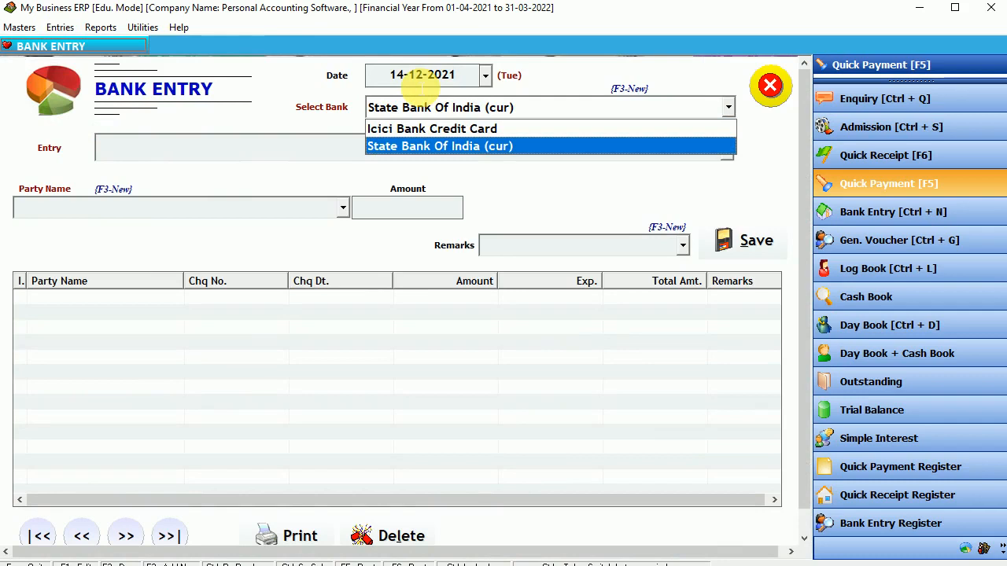
key("Return")
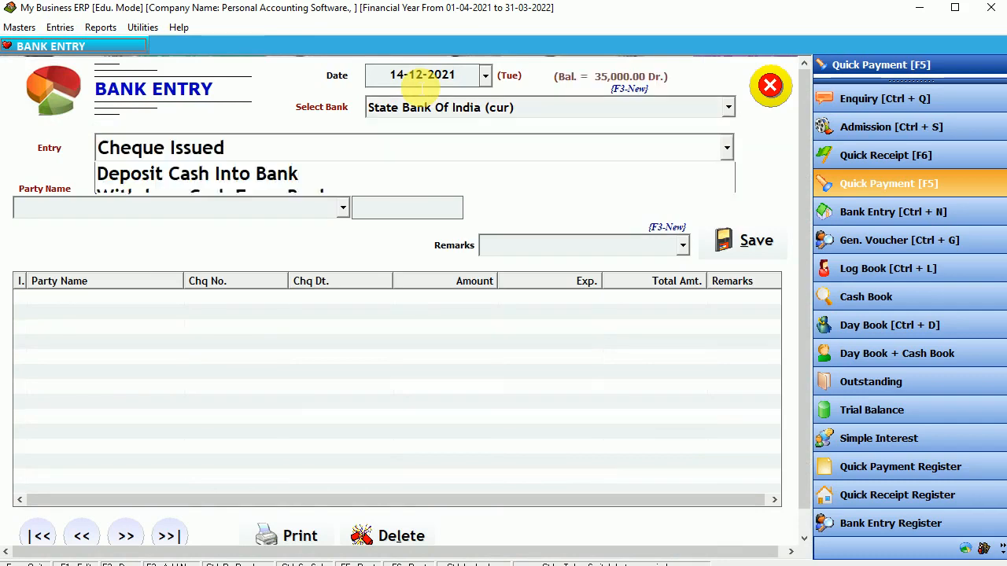
key("Down")
key("Down")
key("Down")
key("Down")
key("Down")
key("Down")
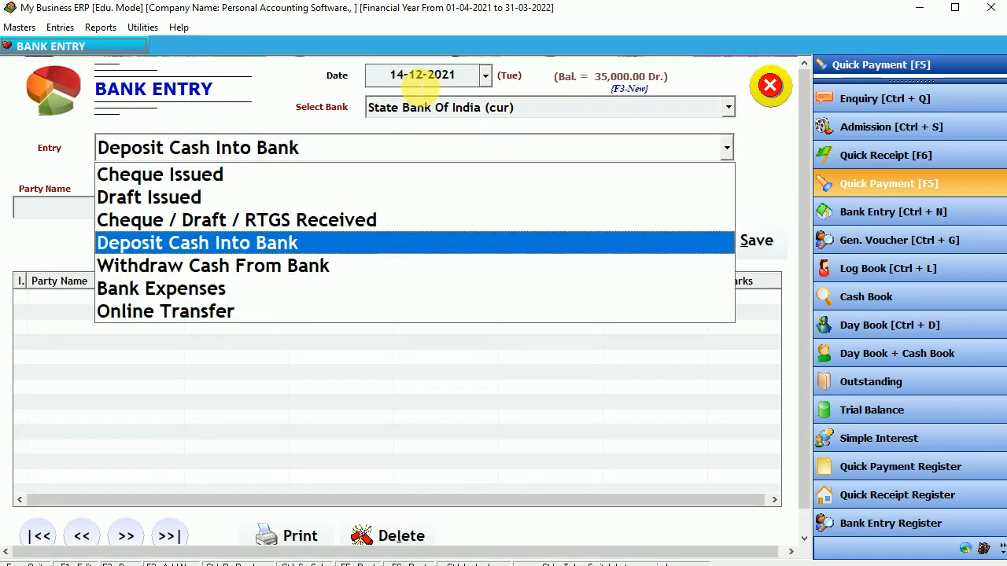
key("Return")
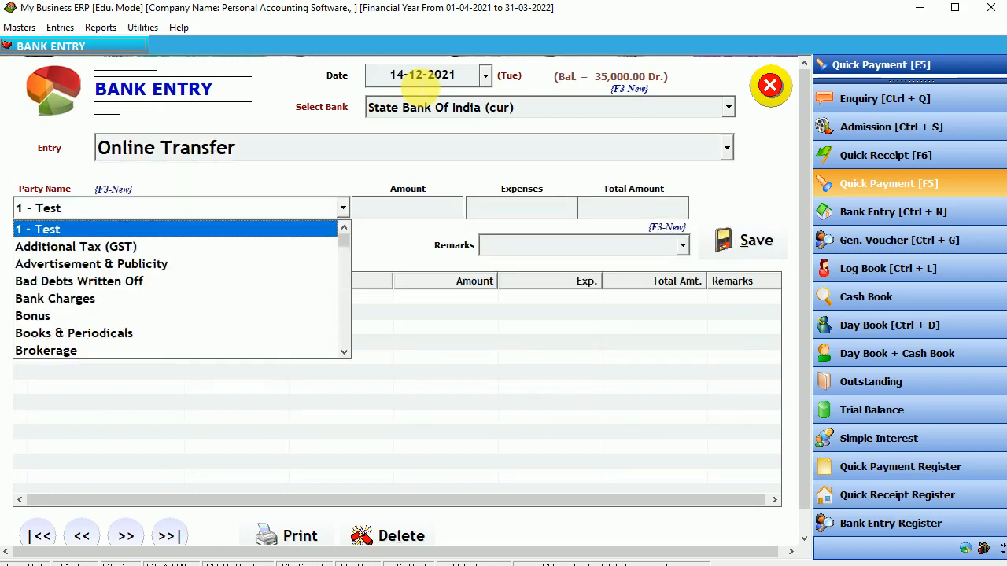
type("ici")
key("Return")
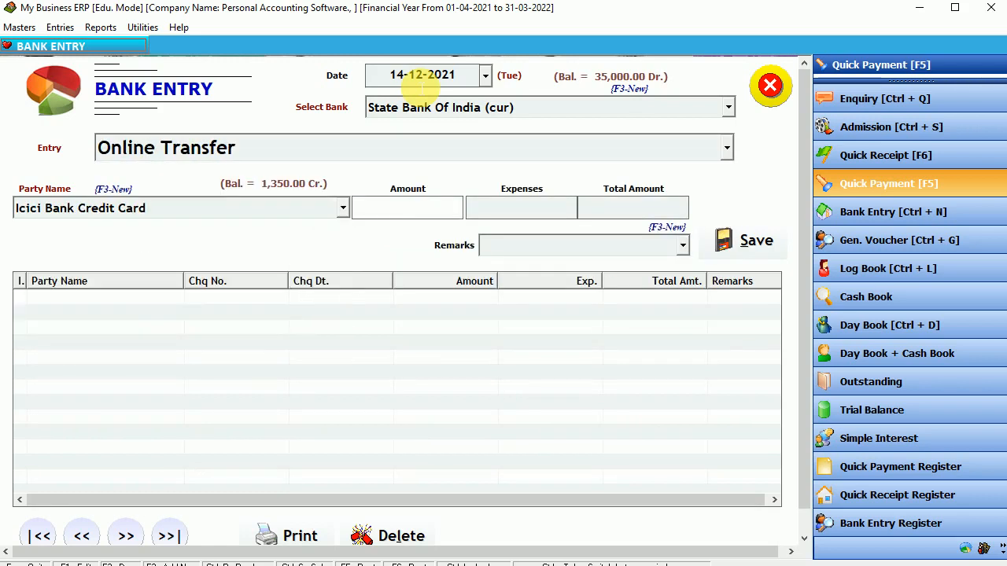
type("1300")
key("Return")
key("Return")
key("Return")
key("Return")
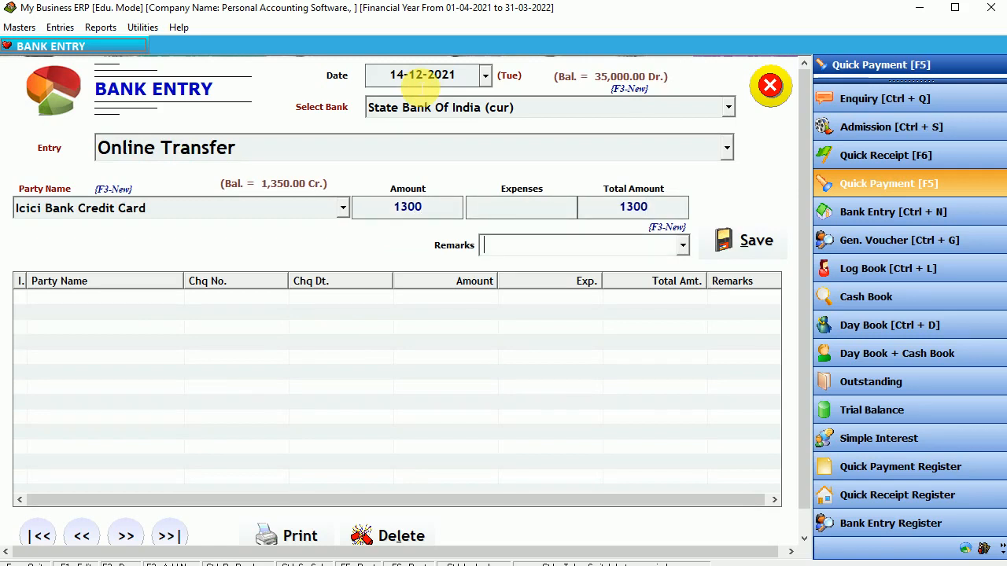
key("Return")
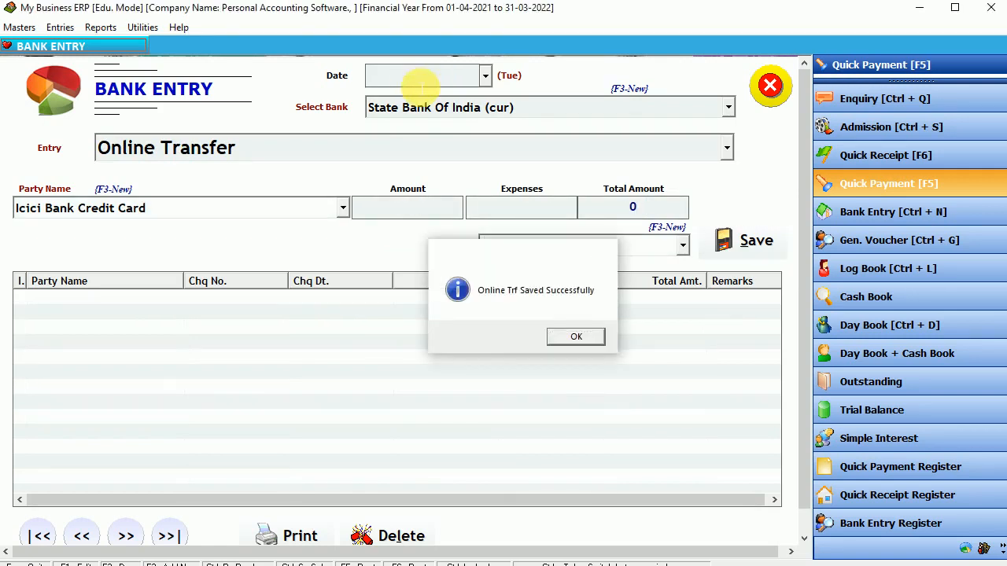
key("Return")
key("Return")
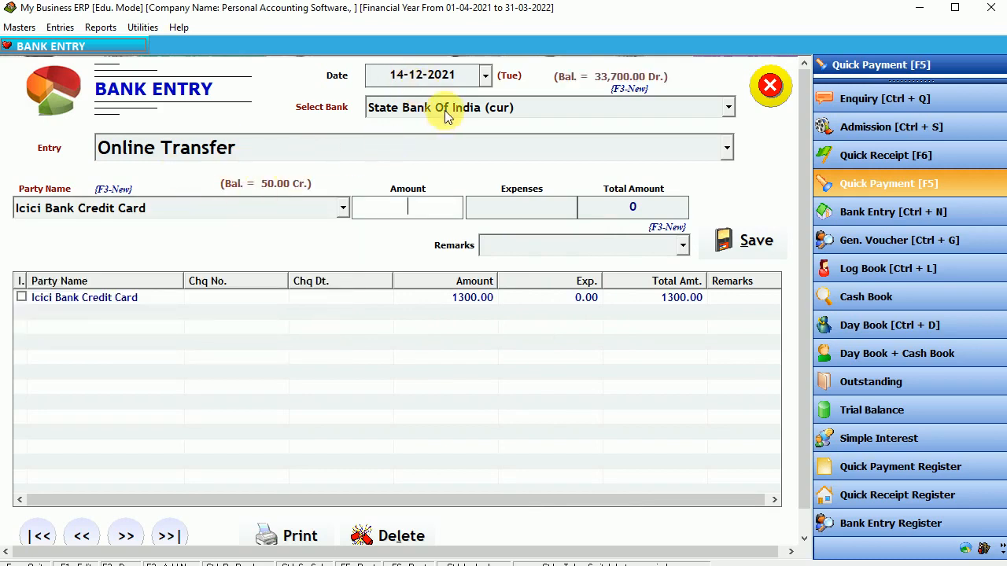
Leave the bank and Online Transfer entry type unchanged and close the bank entry form.
left_click(444, 112)
key("Return")
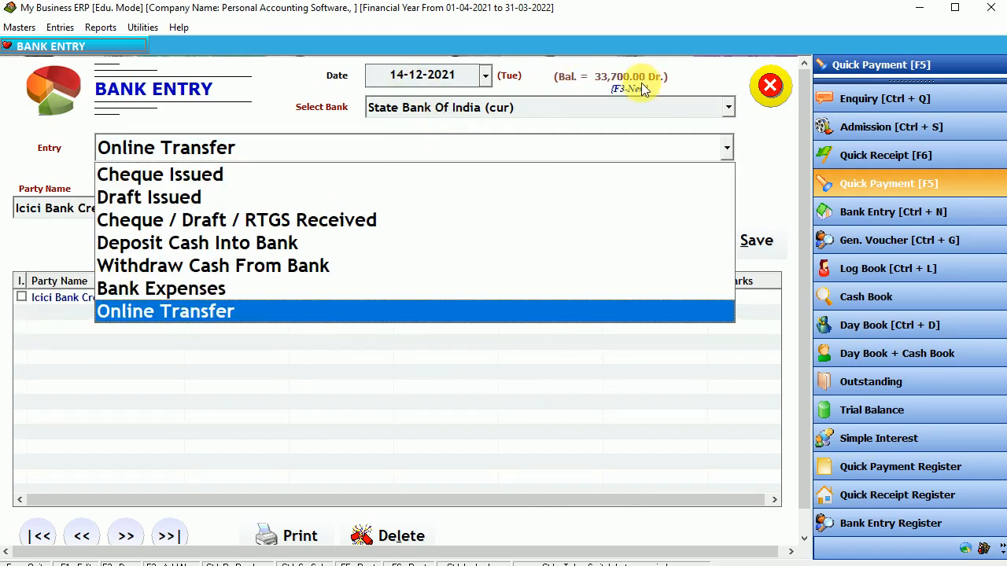
left_click(635, 80)
key("Escape")
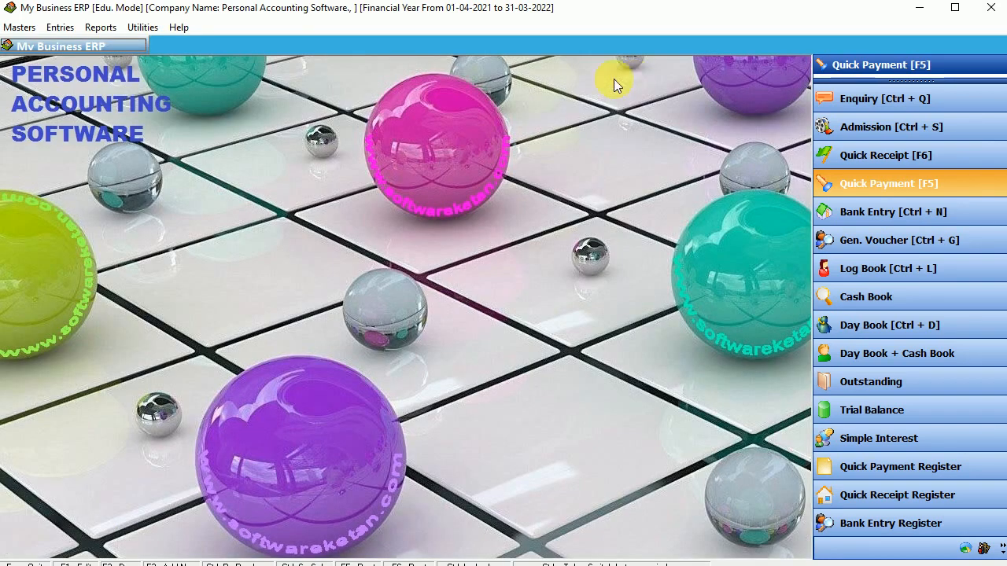
Open the Log Book ledger for Icici Bank Credit Card.
left_click(99, 27)
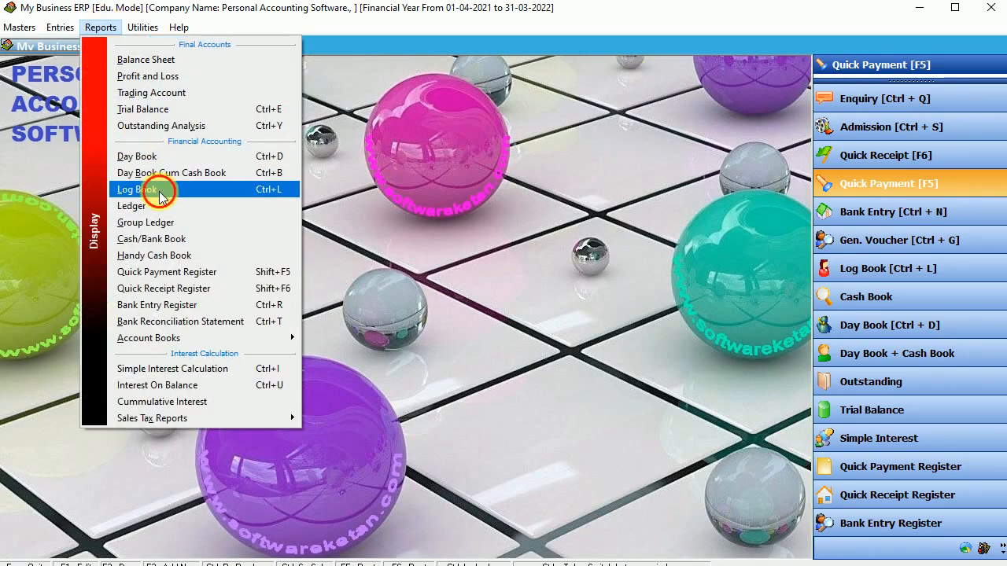
left_click(159, 192)
type("i")
key("Return")
key("Return")
key("Return")
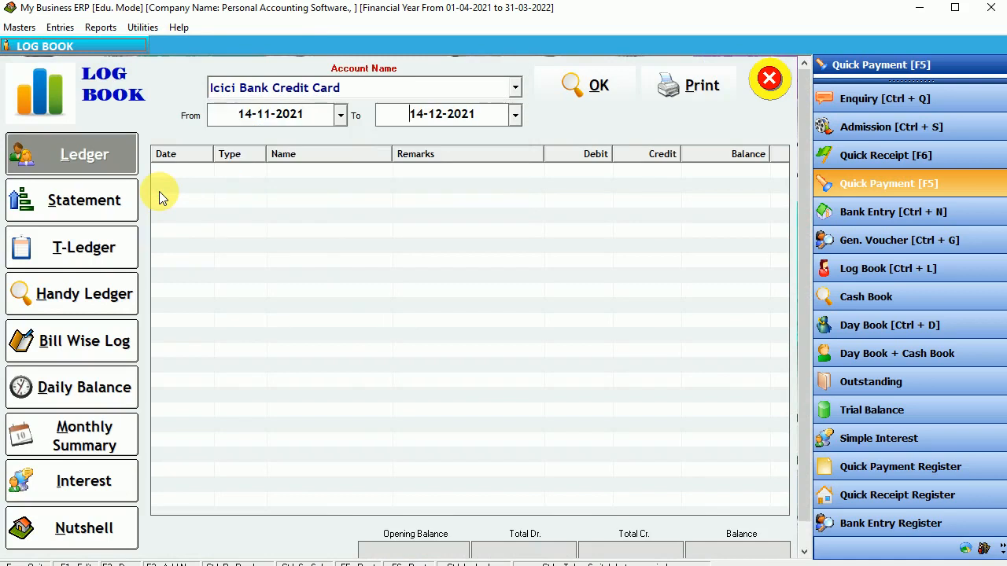
key("Return")
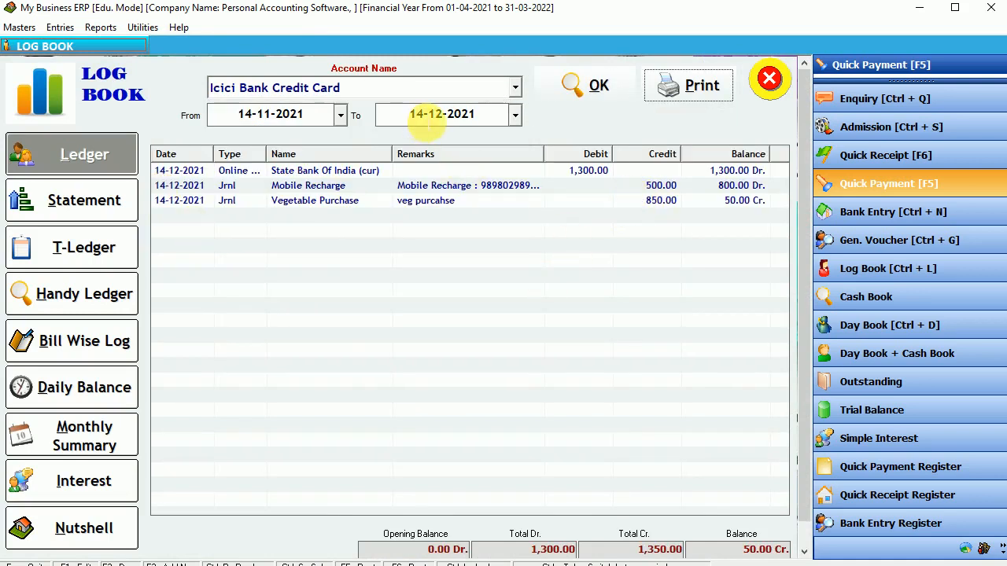
Extend the period to 15-12-2021 and inspect the transfer, Mobile Recharge and Vegetable Purchase rows.
left_click(429, 118)
type("15")
key("Return")
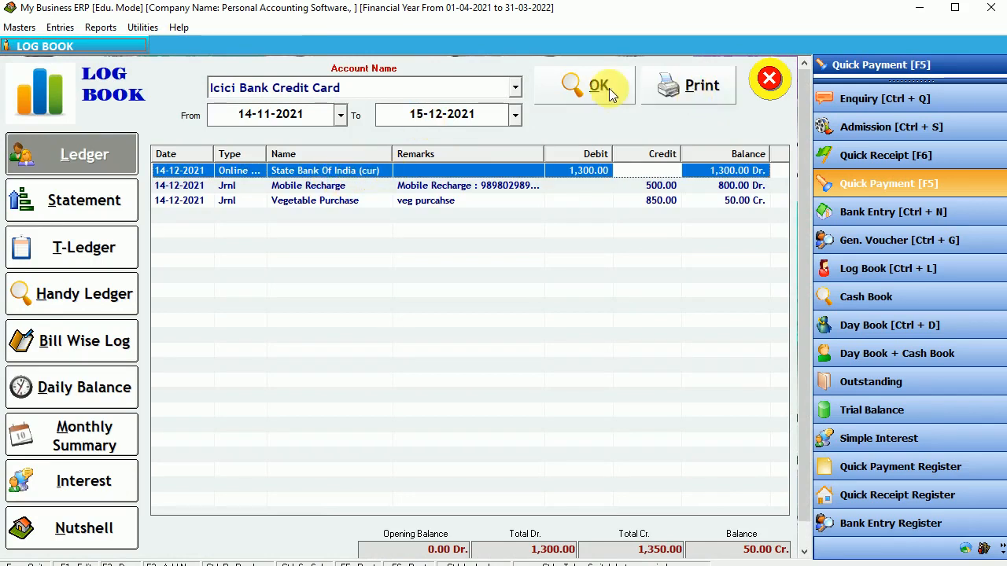
left_click(598, 85)
mouse_move(271, 164)
left_mouse_down()
mouse_move(310, 162)
mouse_move(288, 163)
left_mouse_up()
left_click(326, 172)
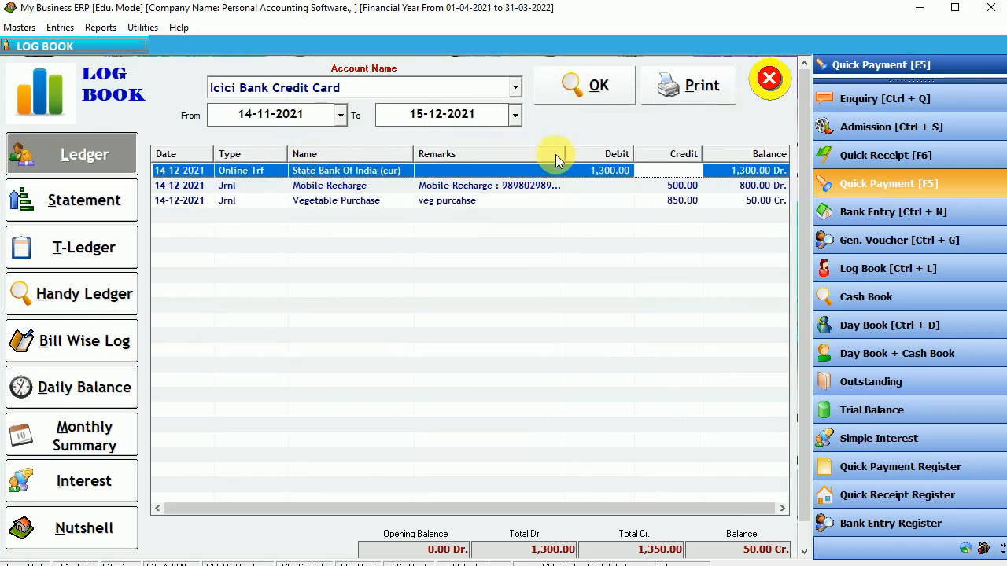
left_click_drag(291, 163, 260, 163)
left_click(657, 191)
left_click(695, 203)
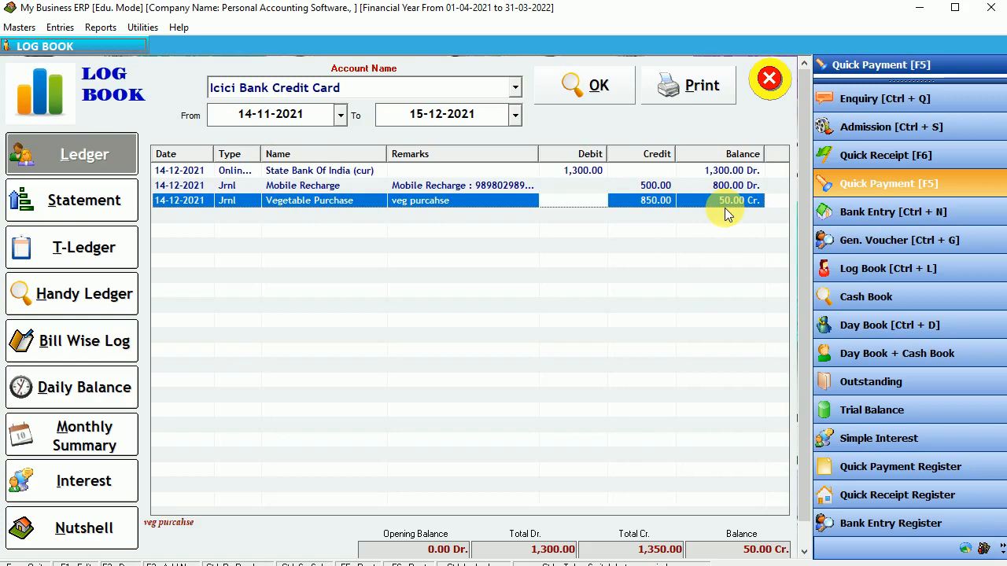
Load the State Bank Of India (cur) ledger, review salary, withdrawal and 1,300 transfer rows, then close.
left_click(513, 90)
type("sti")
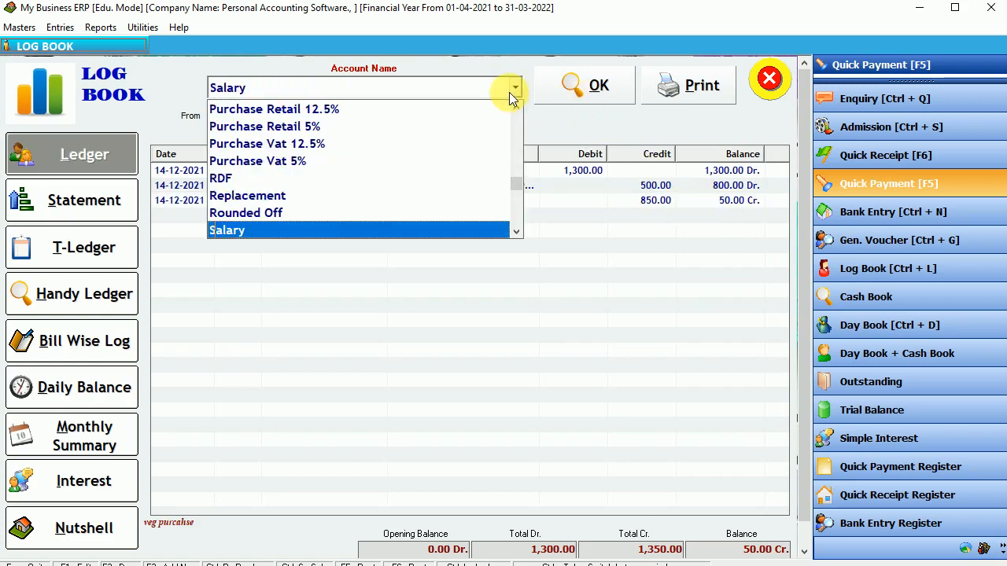
key("Up")
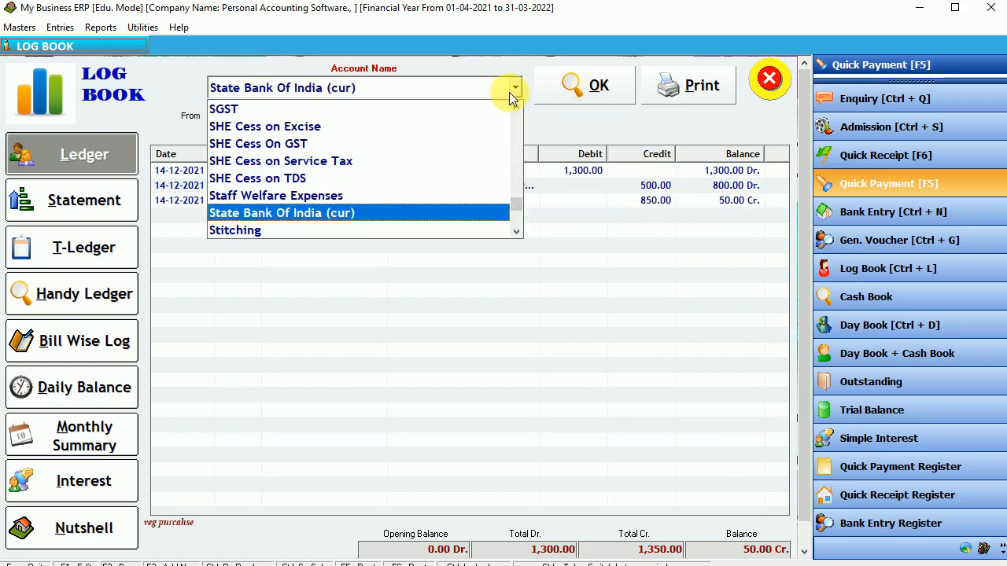
key("Return")
key("Return")
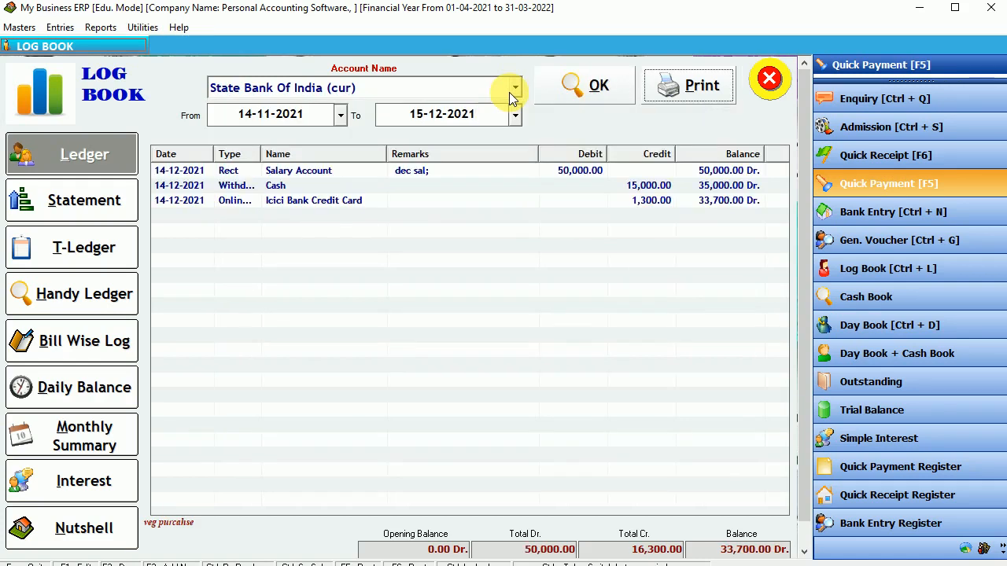
left_click(573, 173)
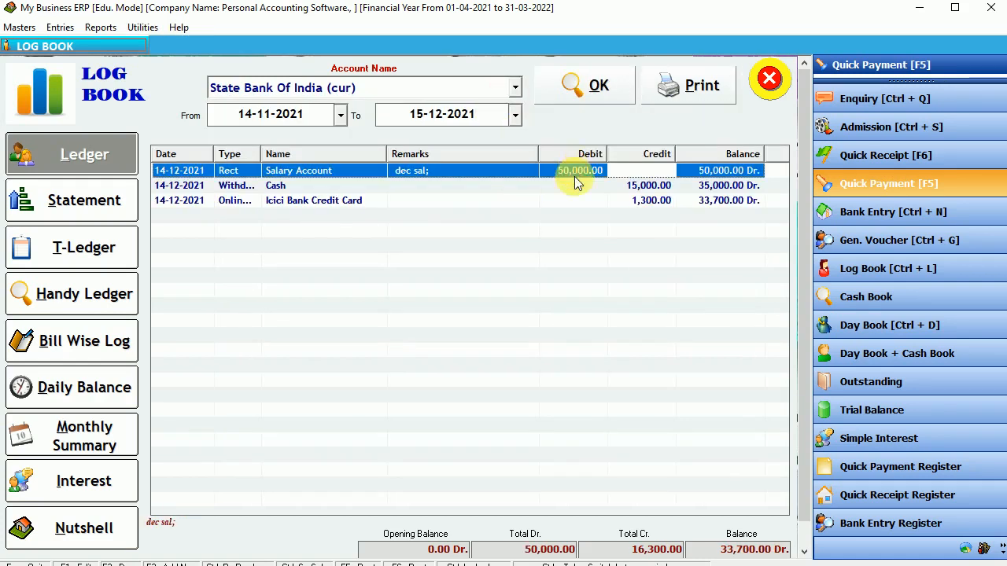
left_click(652, 189)
left_click(314, 202)
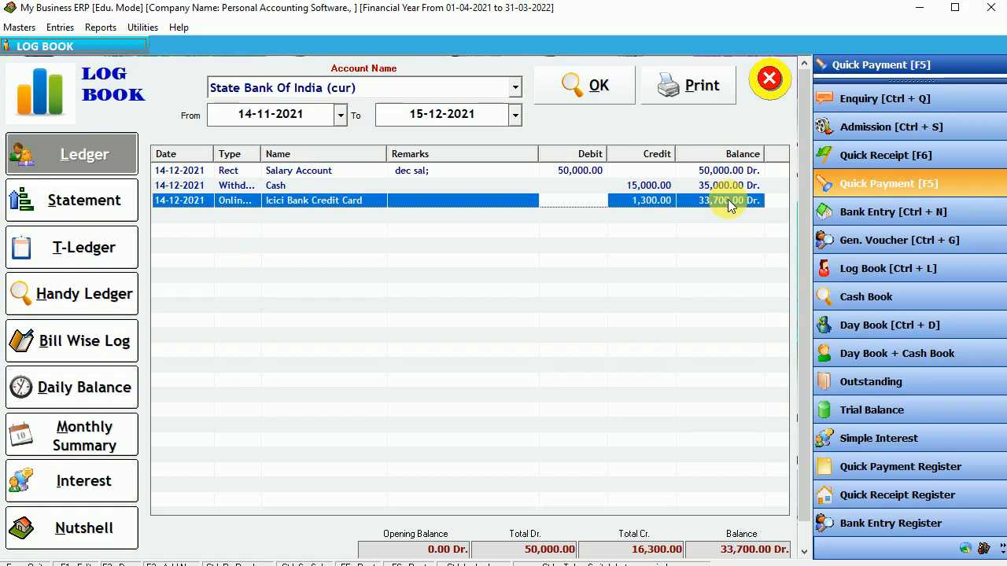
left_click(771, 85)
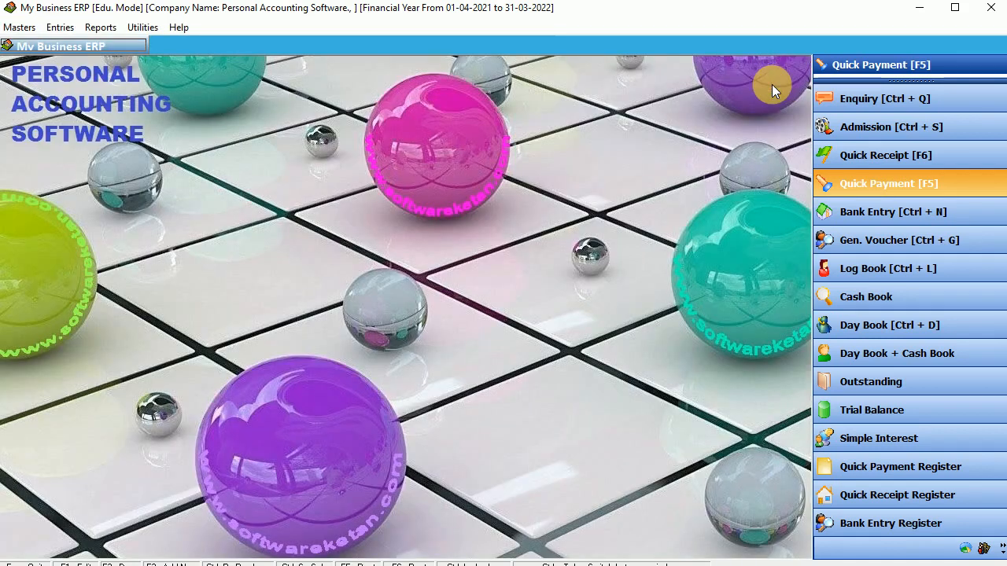